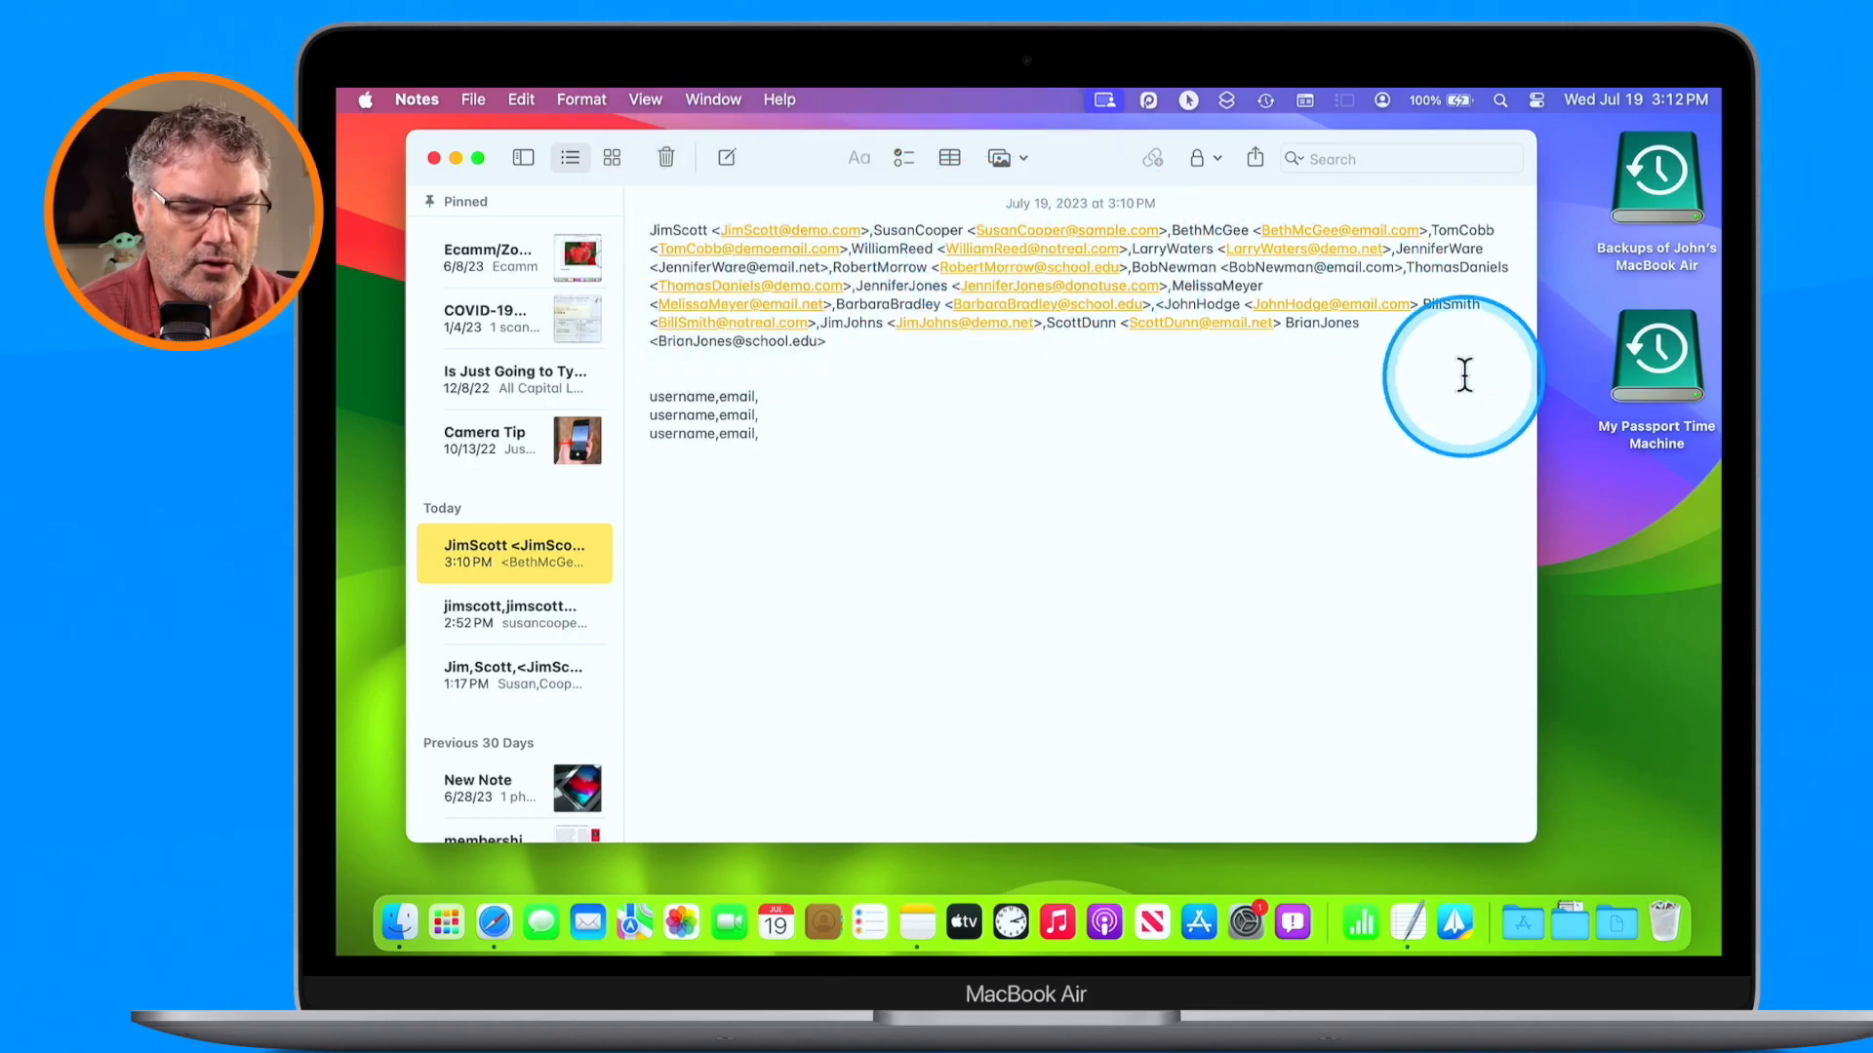
- View the note holding the finished username and email list, and return to the unformatted address note
left_click_drag(1531, 384, 1528, 425)
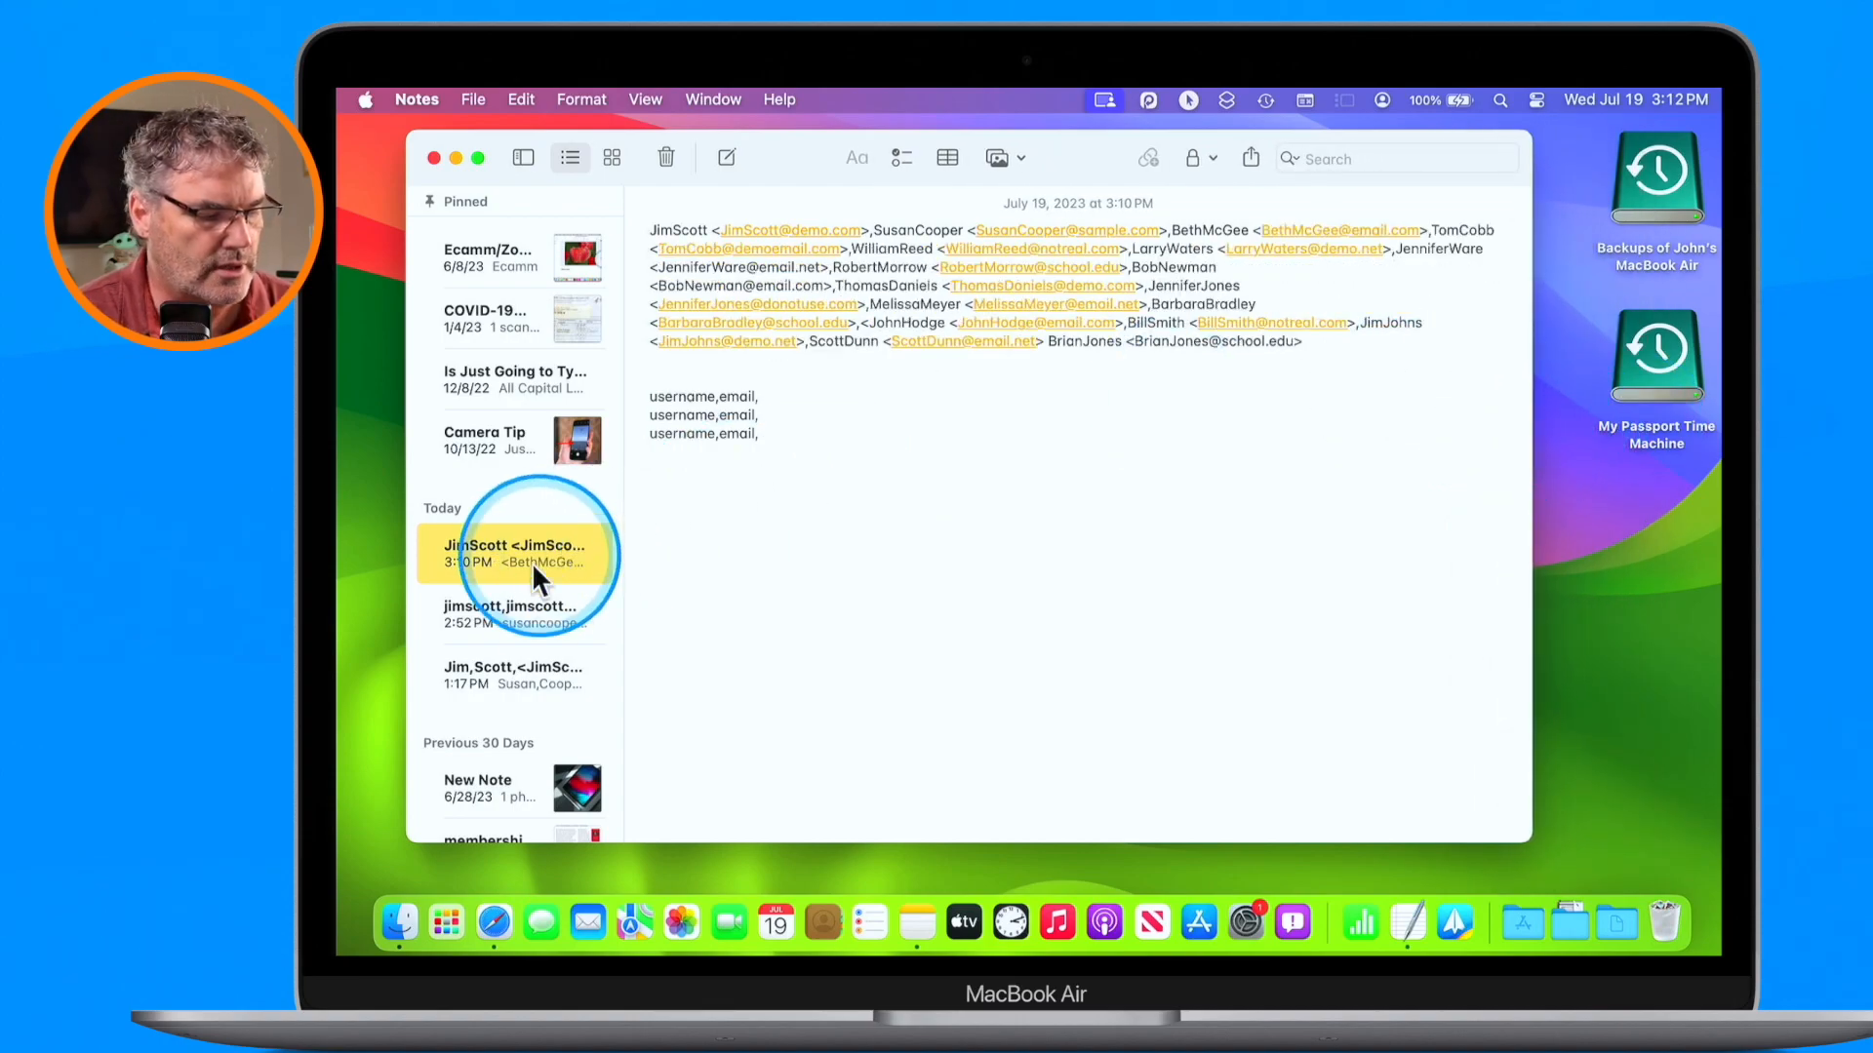
left_click(506, 614)
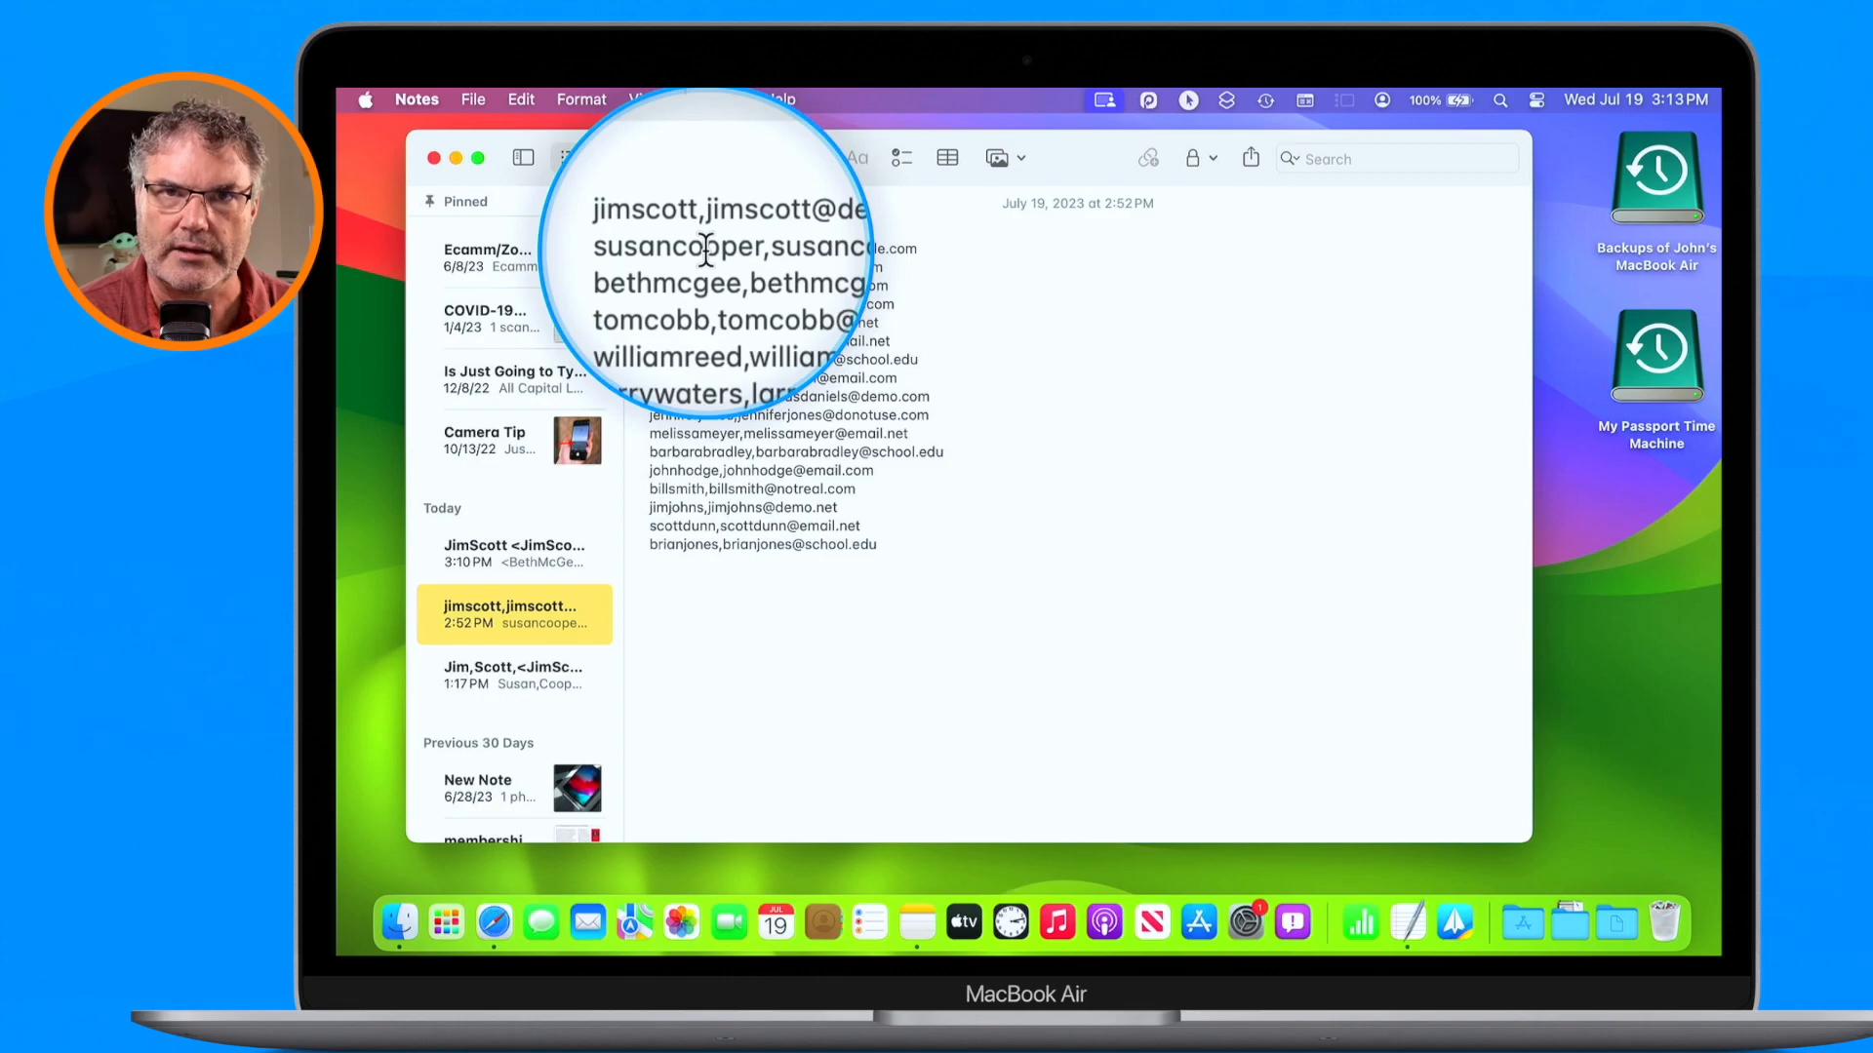
left_click(505, 551)
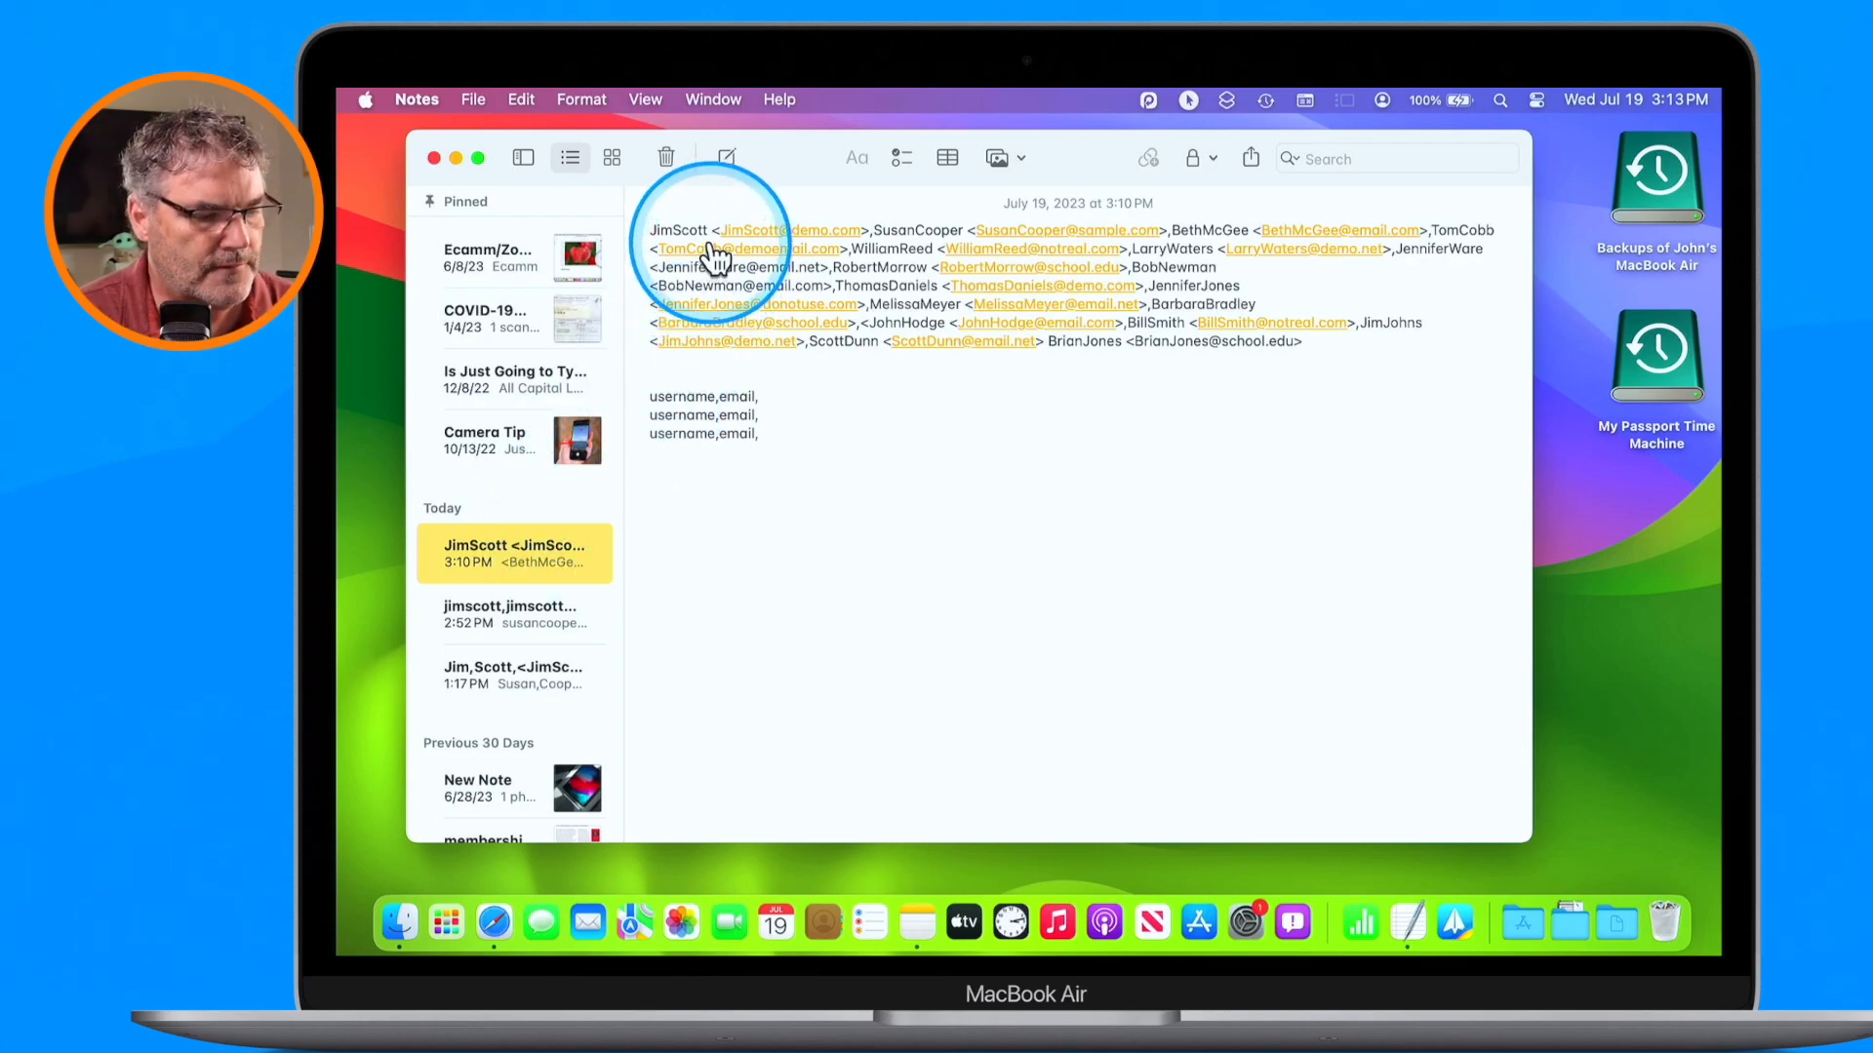
- Open find within the unformatted address note and turn on the Replace option
key("ctrl+alt+m")
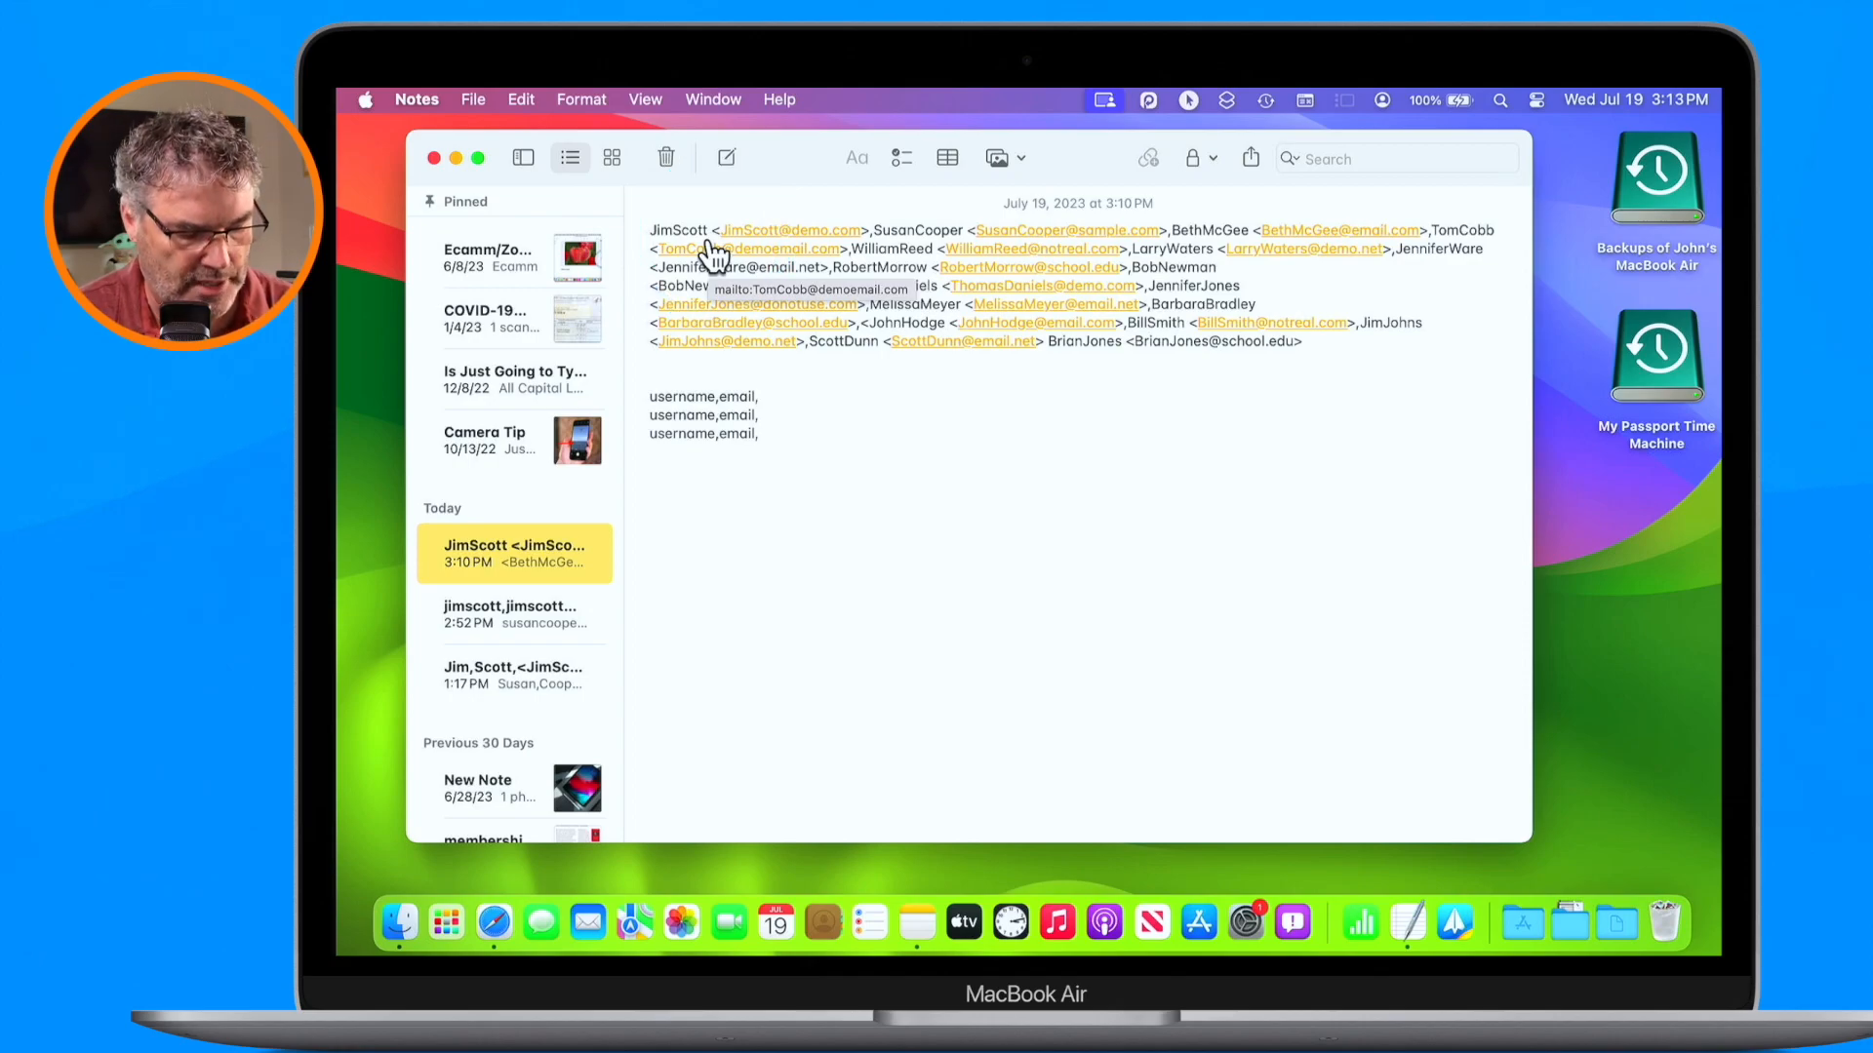
key("super+f")
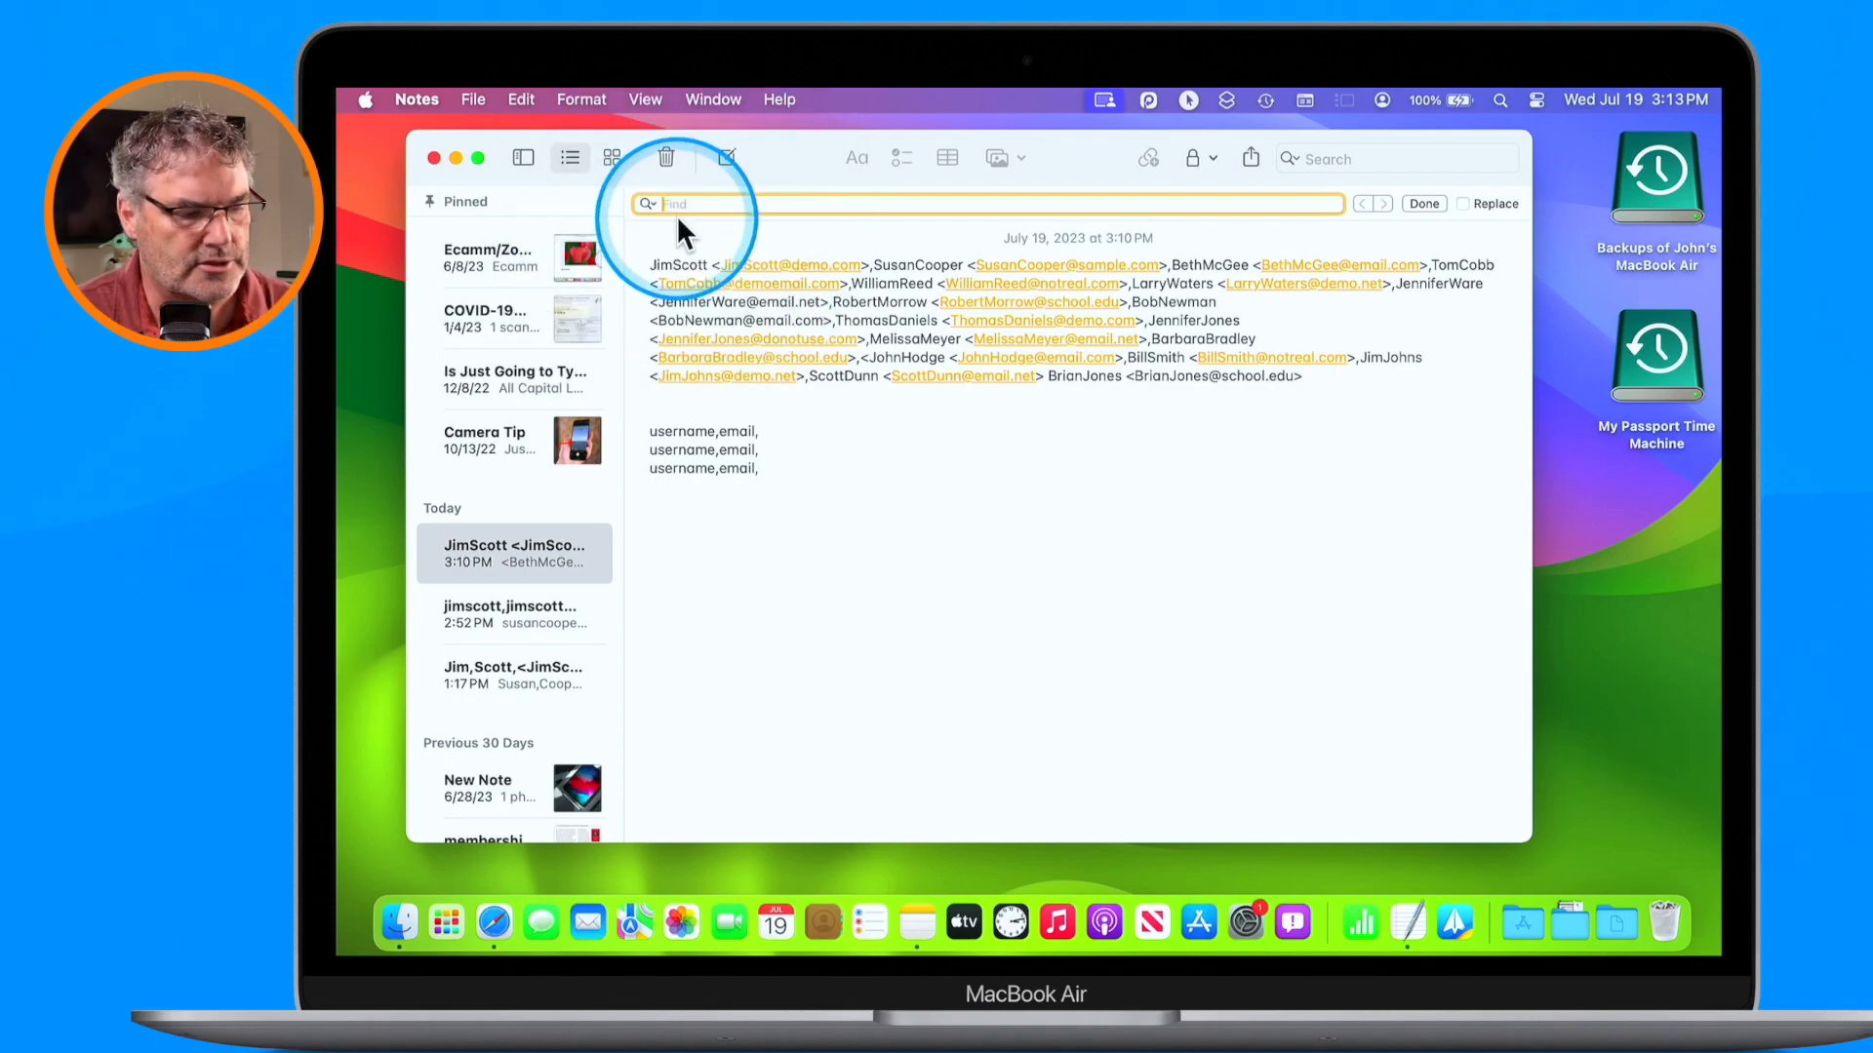
left_click(1463, 204)
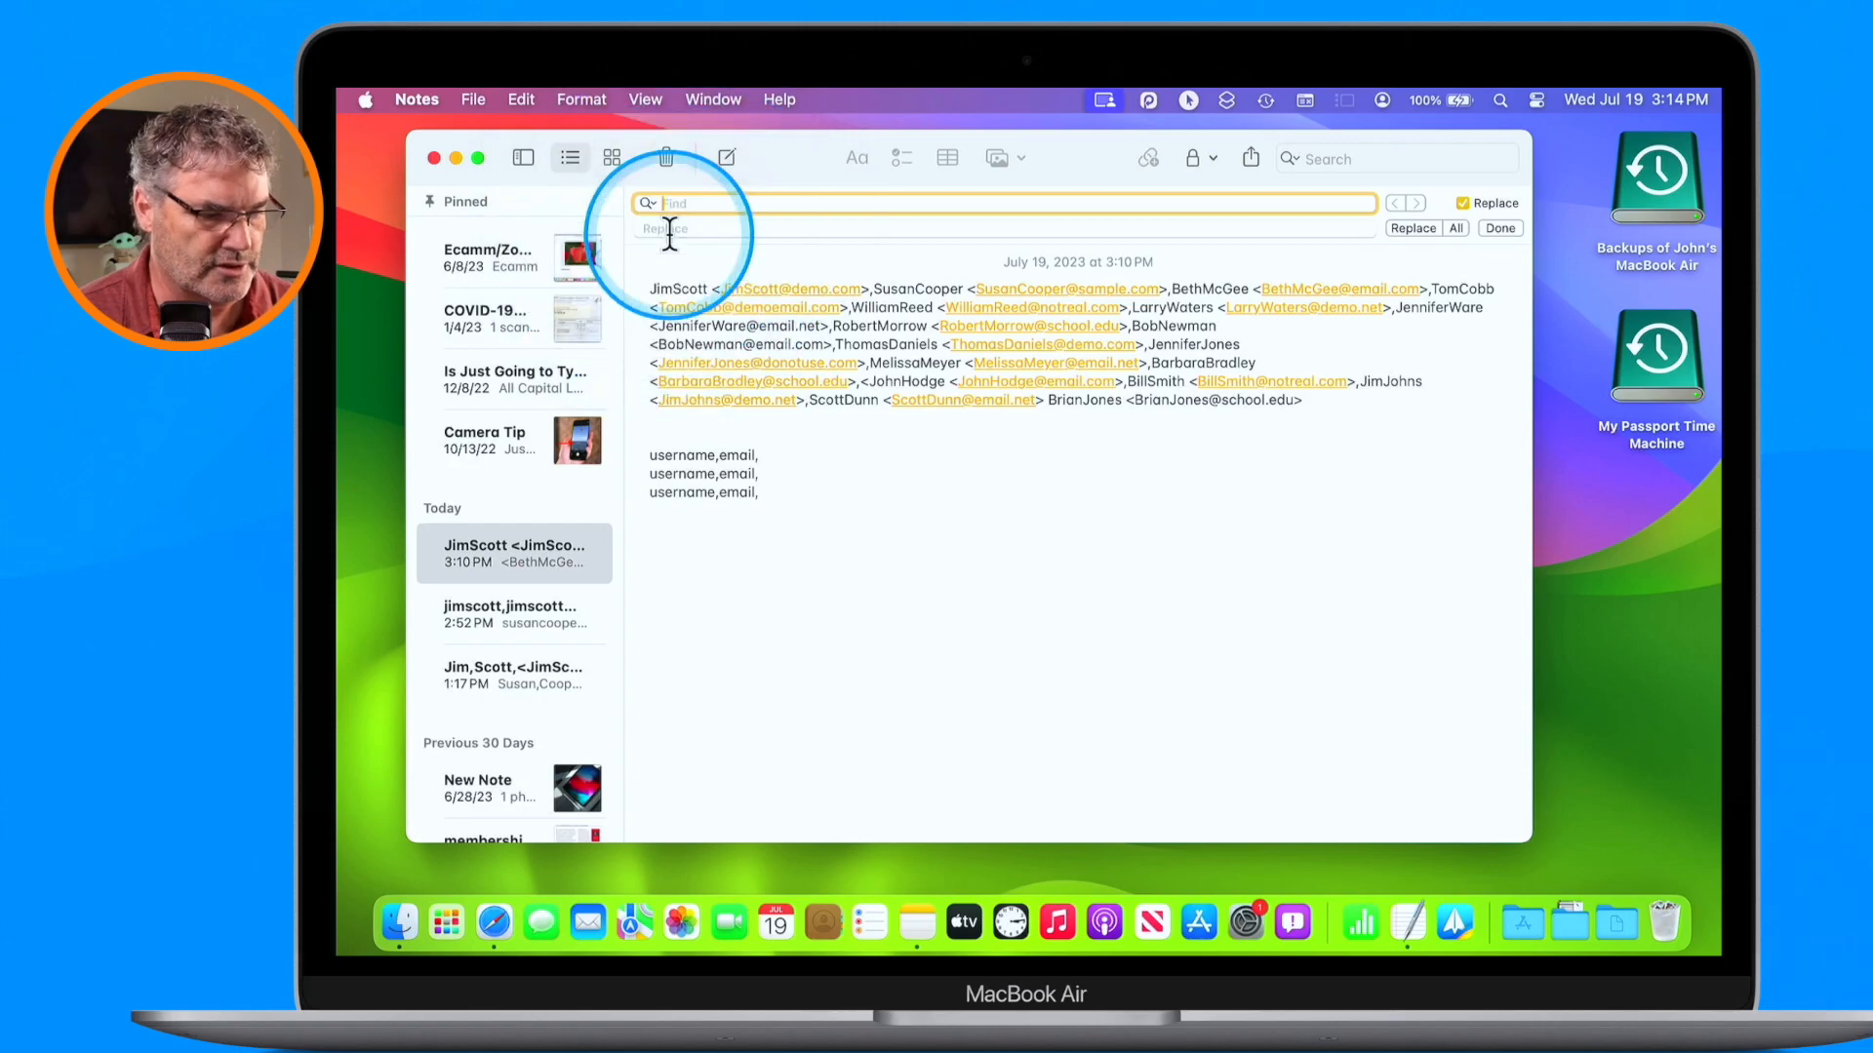
- Replace every space followed by "<" in the address list with a comma
left_click(718, 288)
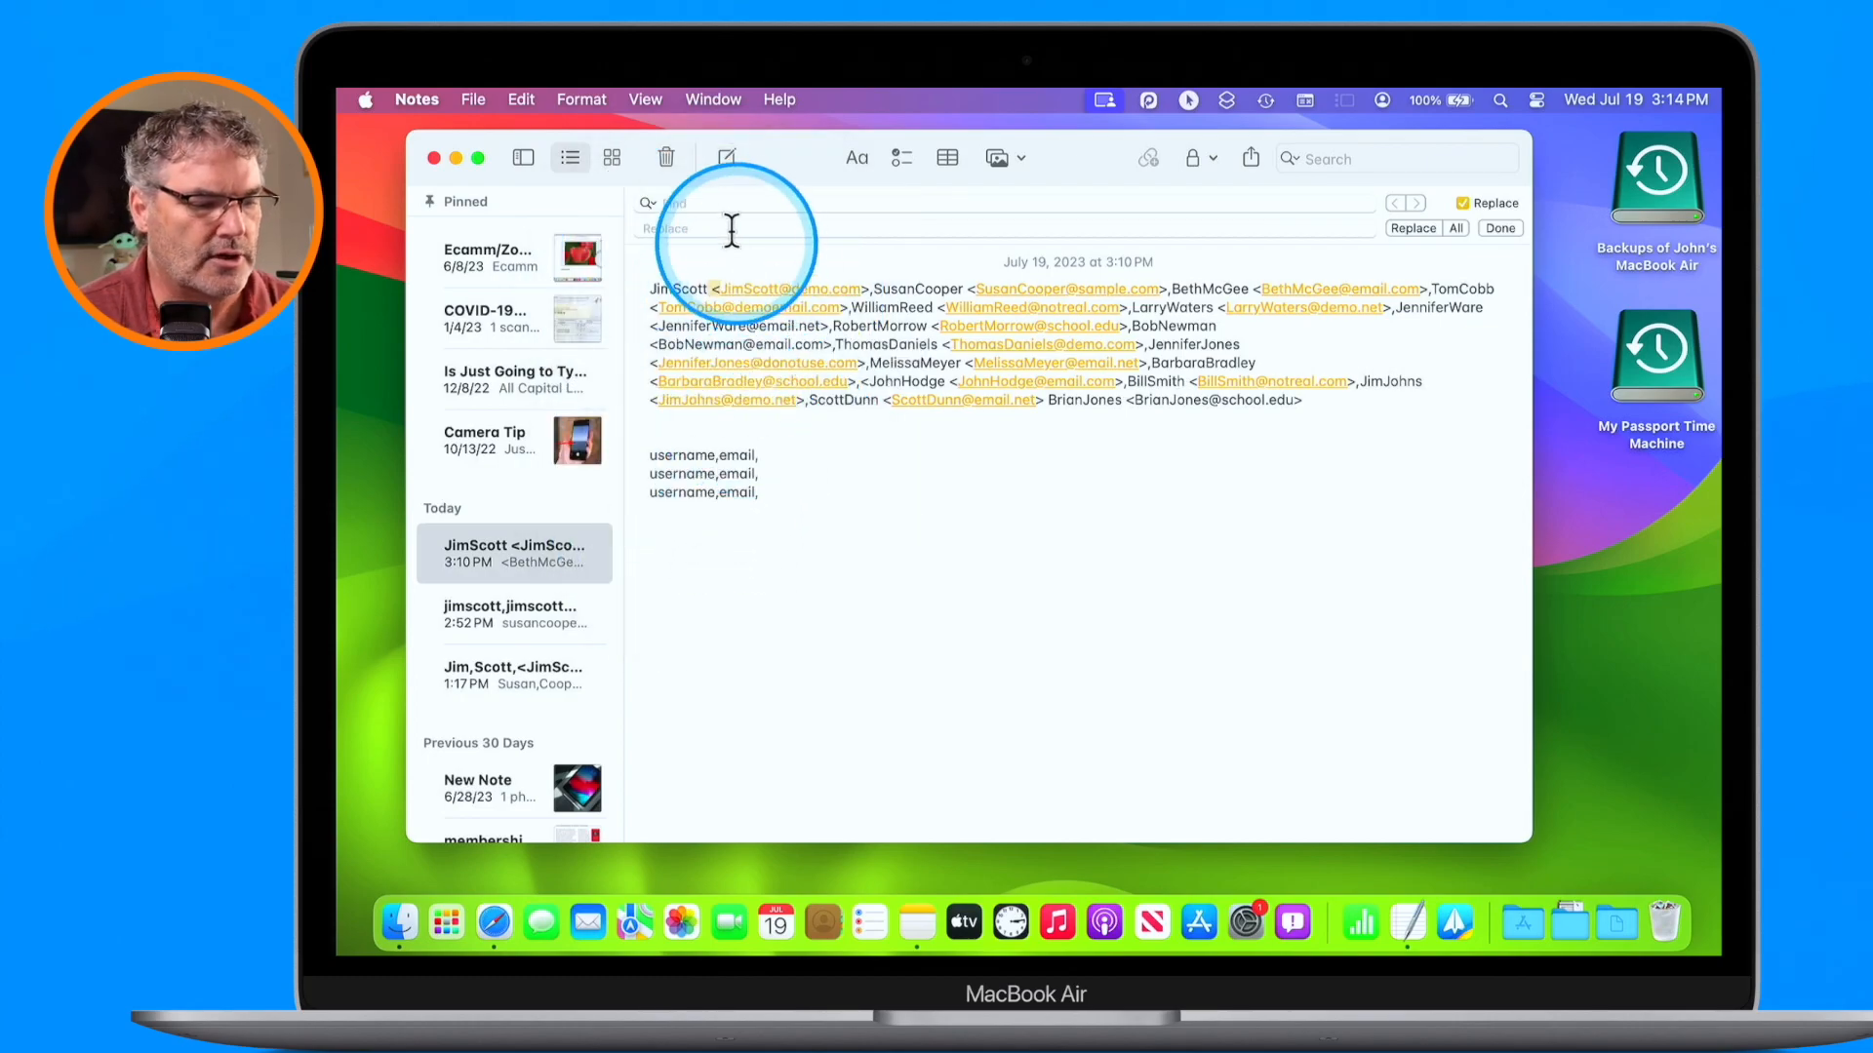
left_click(688, 203)
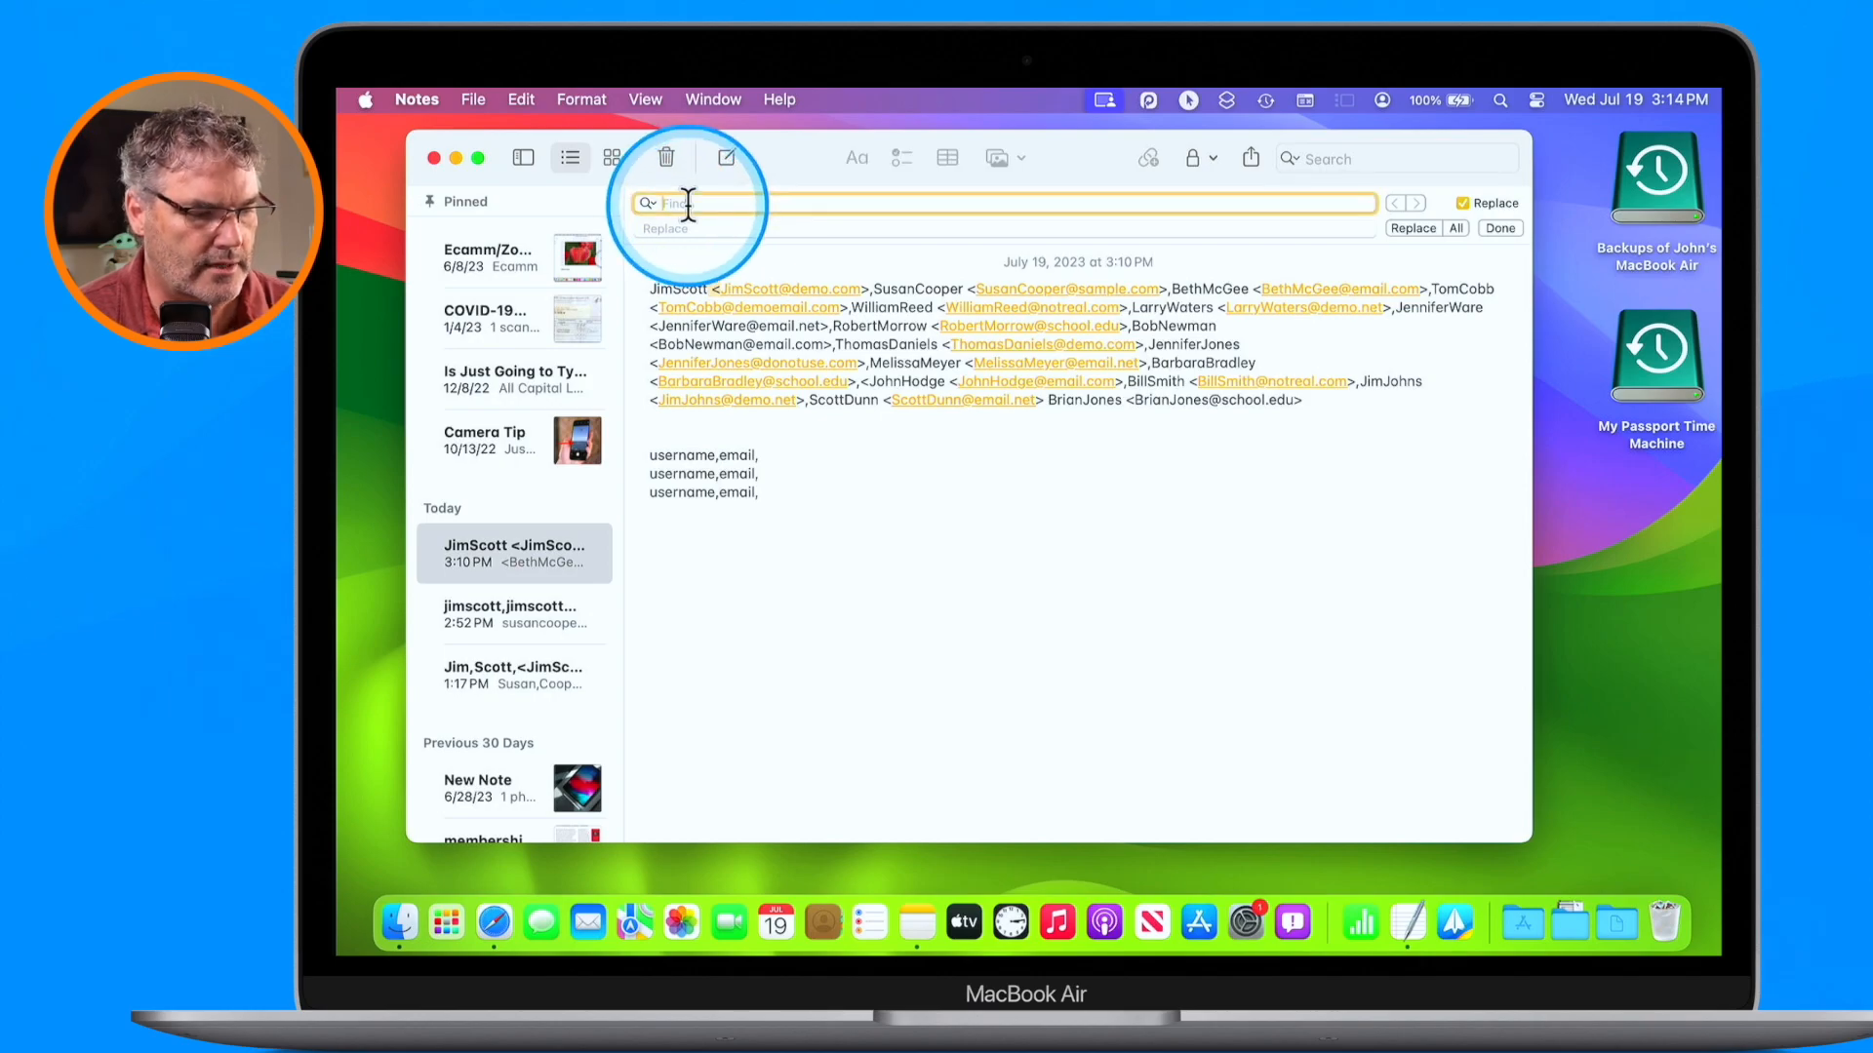
type("<")
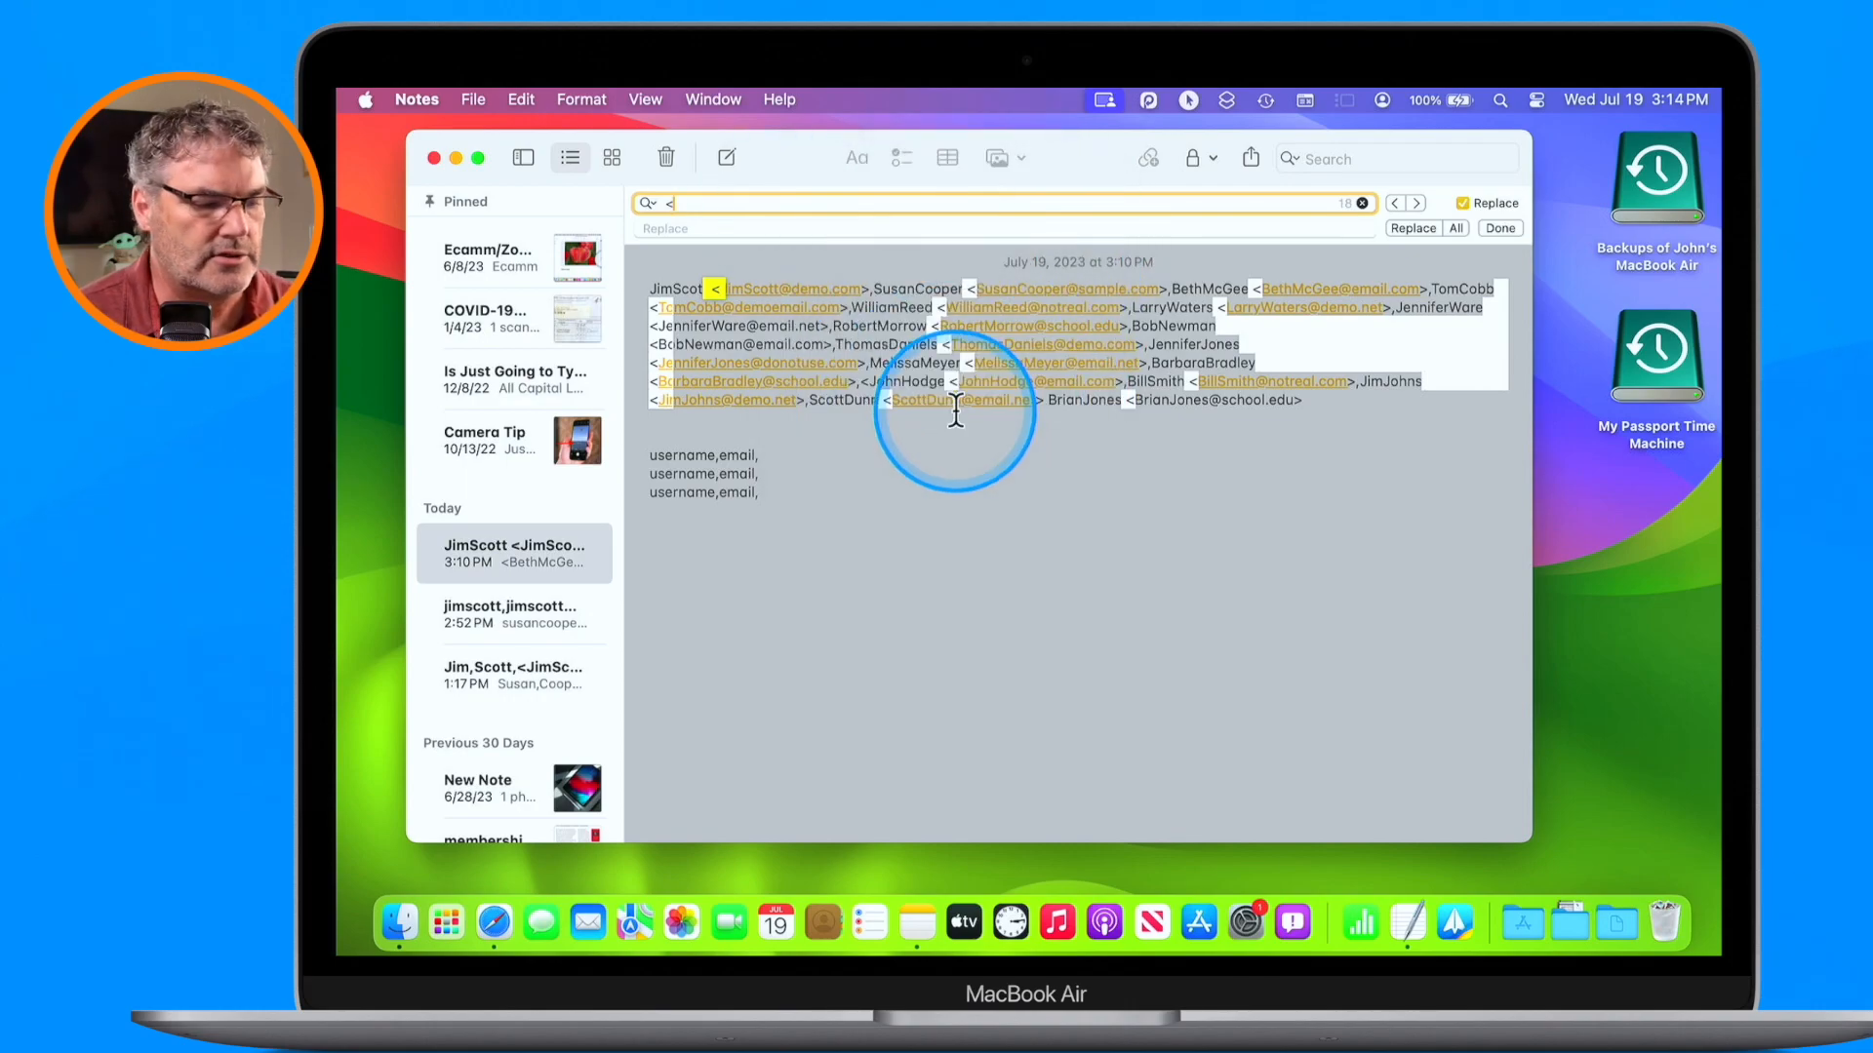
left_click(675, 228)
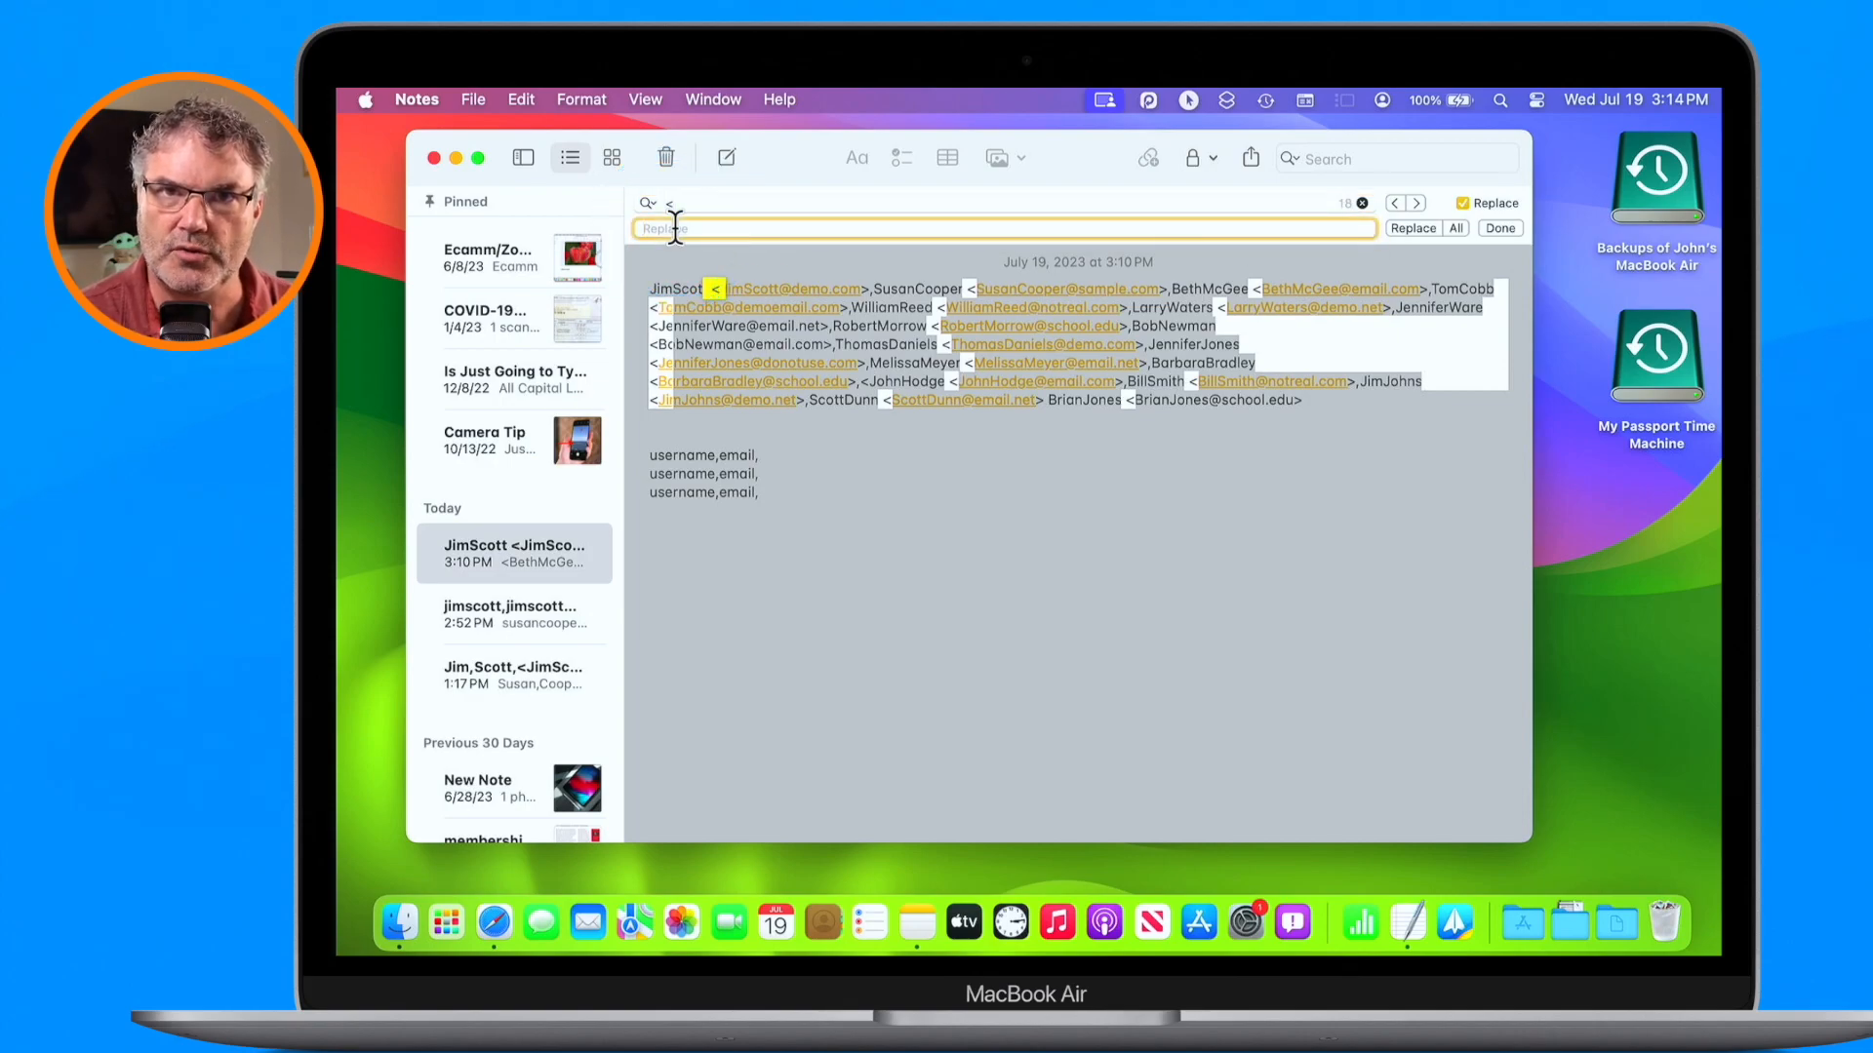
type(",")
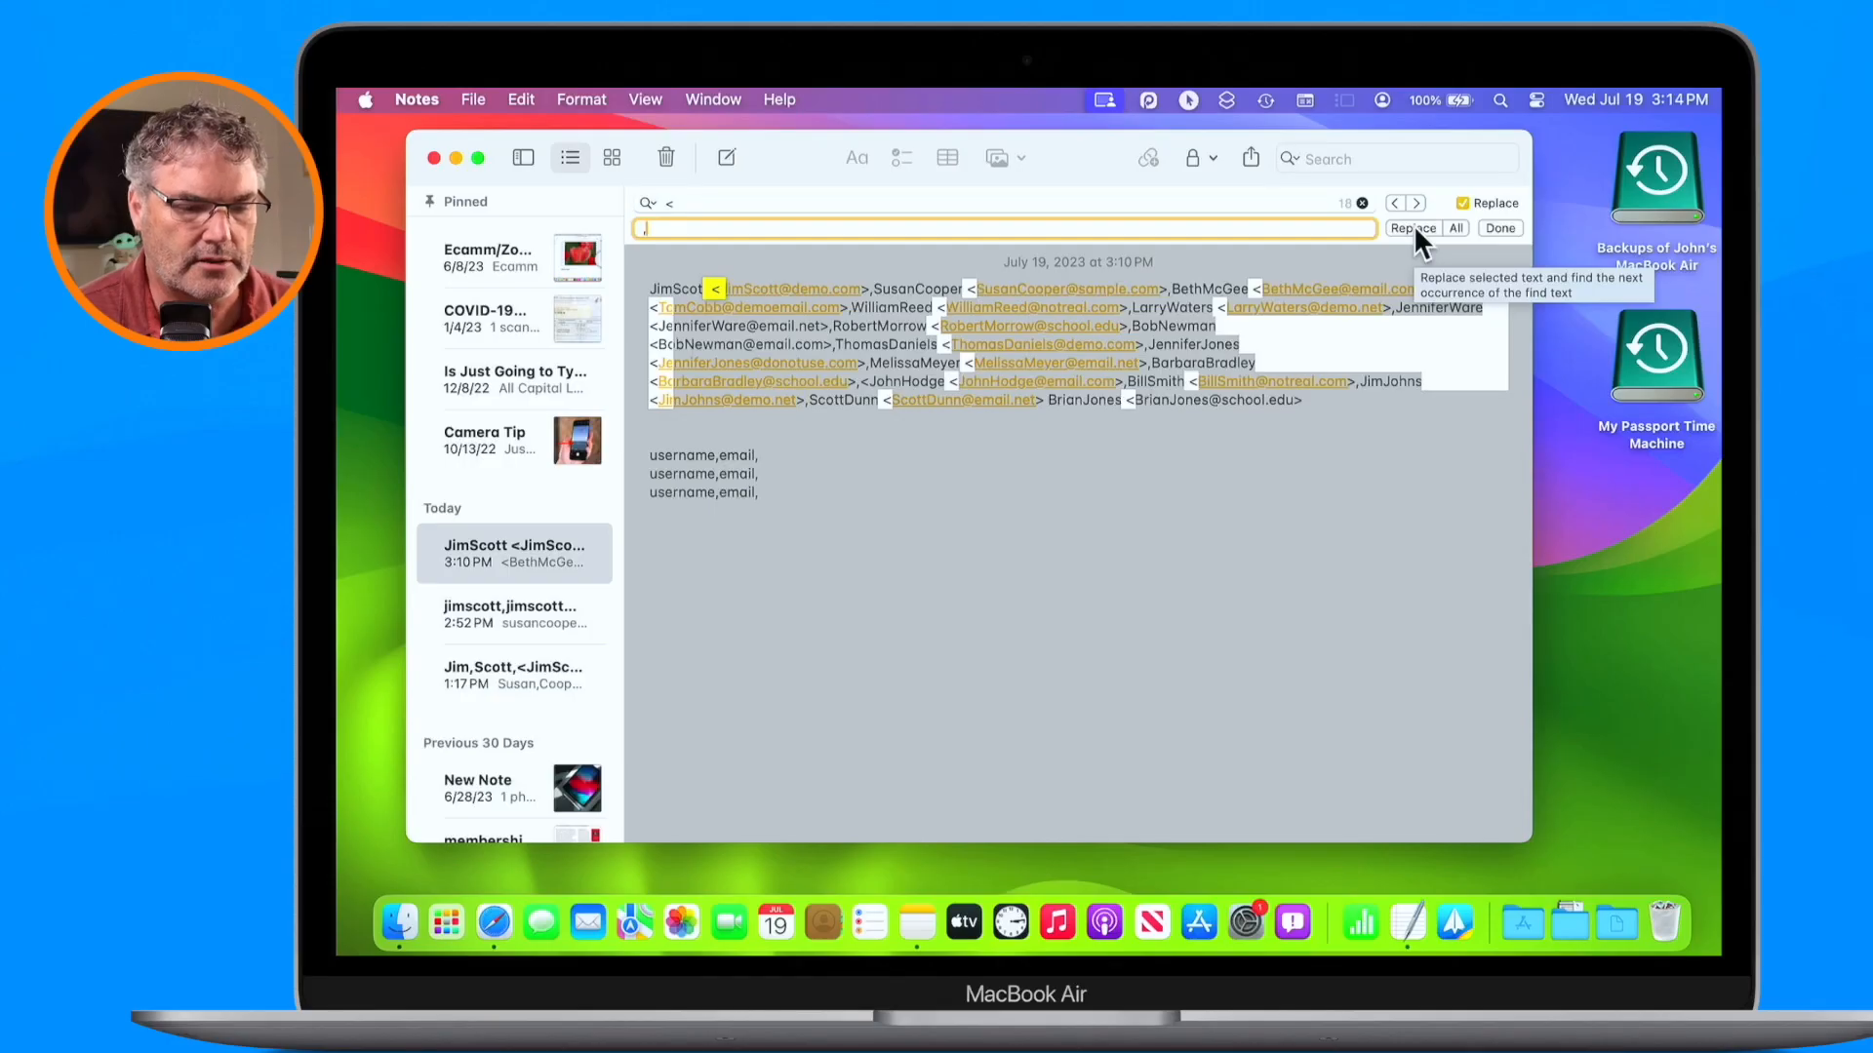
left_click(1414, 231)
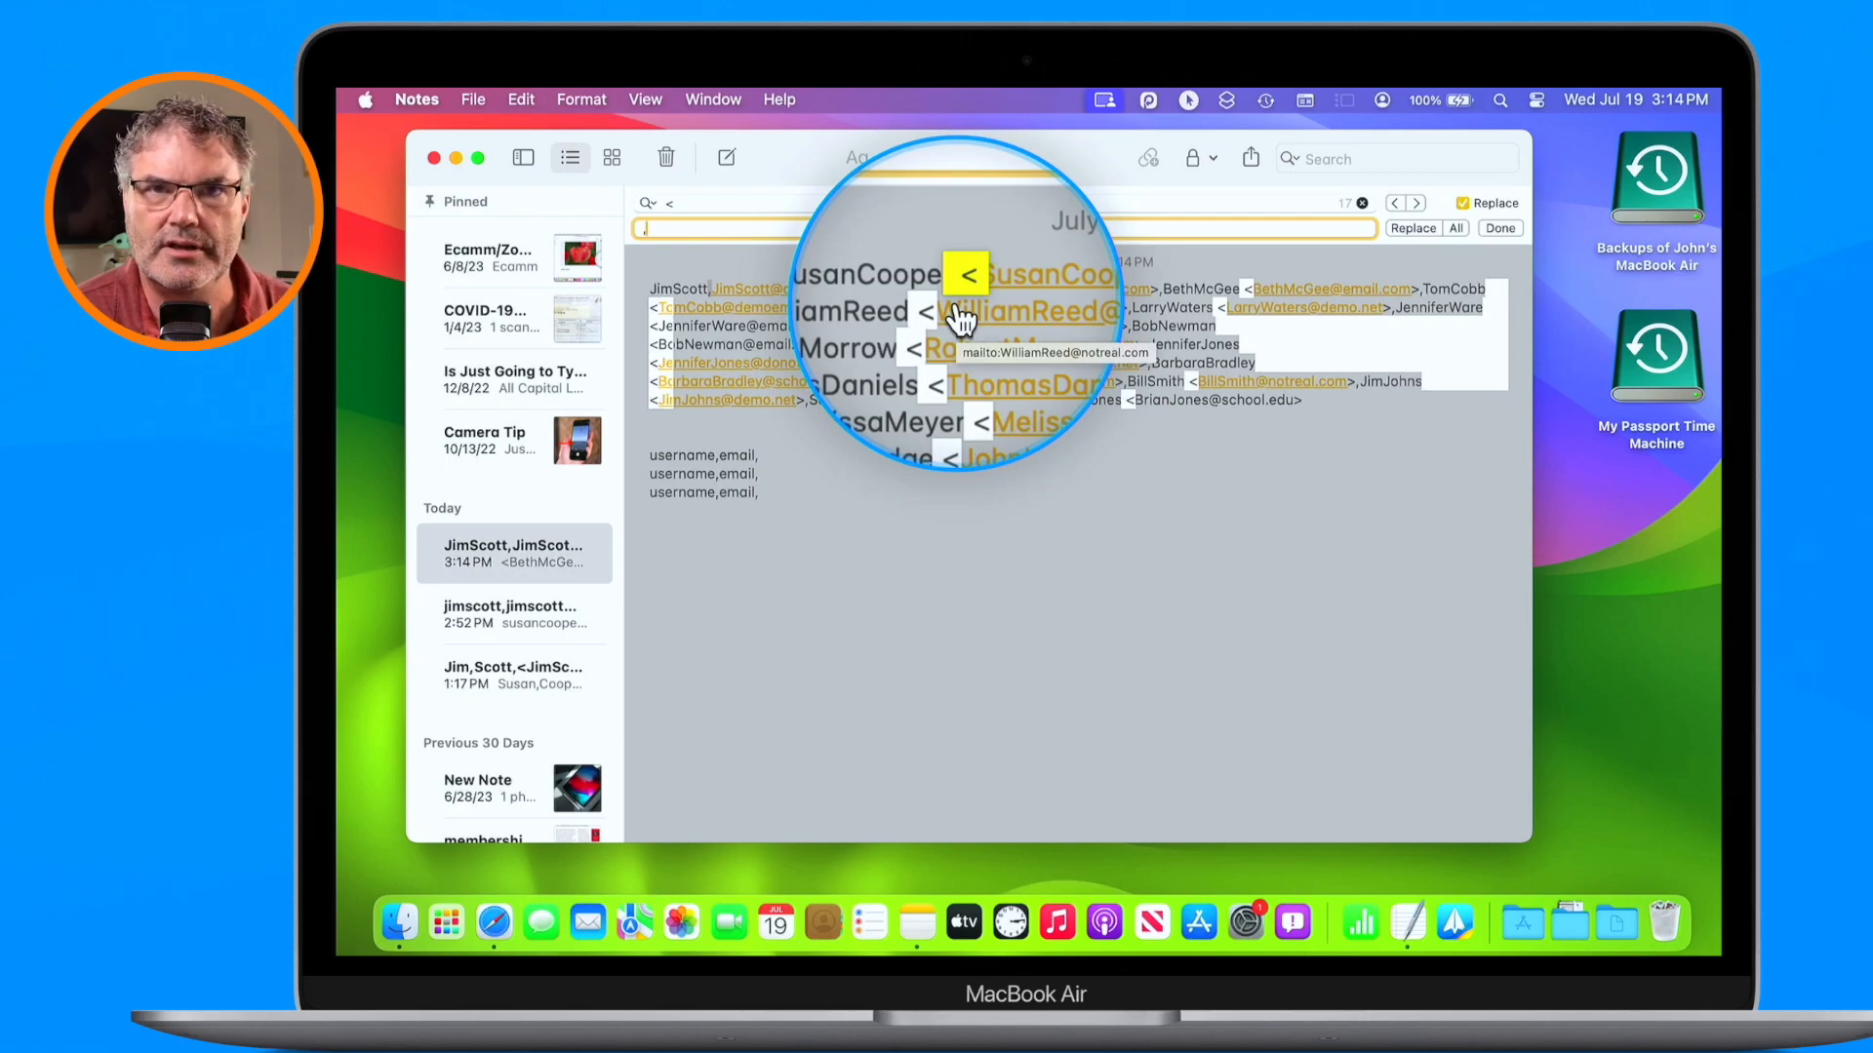
left_click(1411, 229)
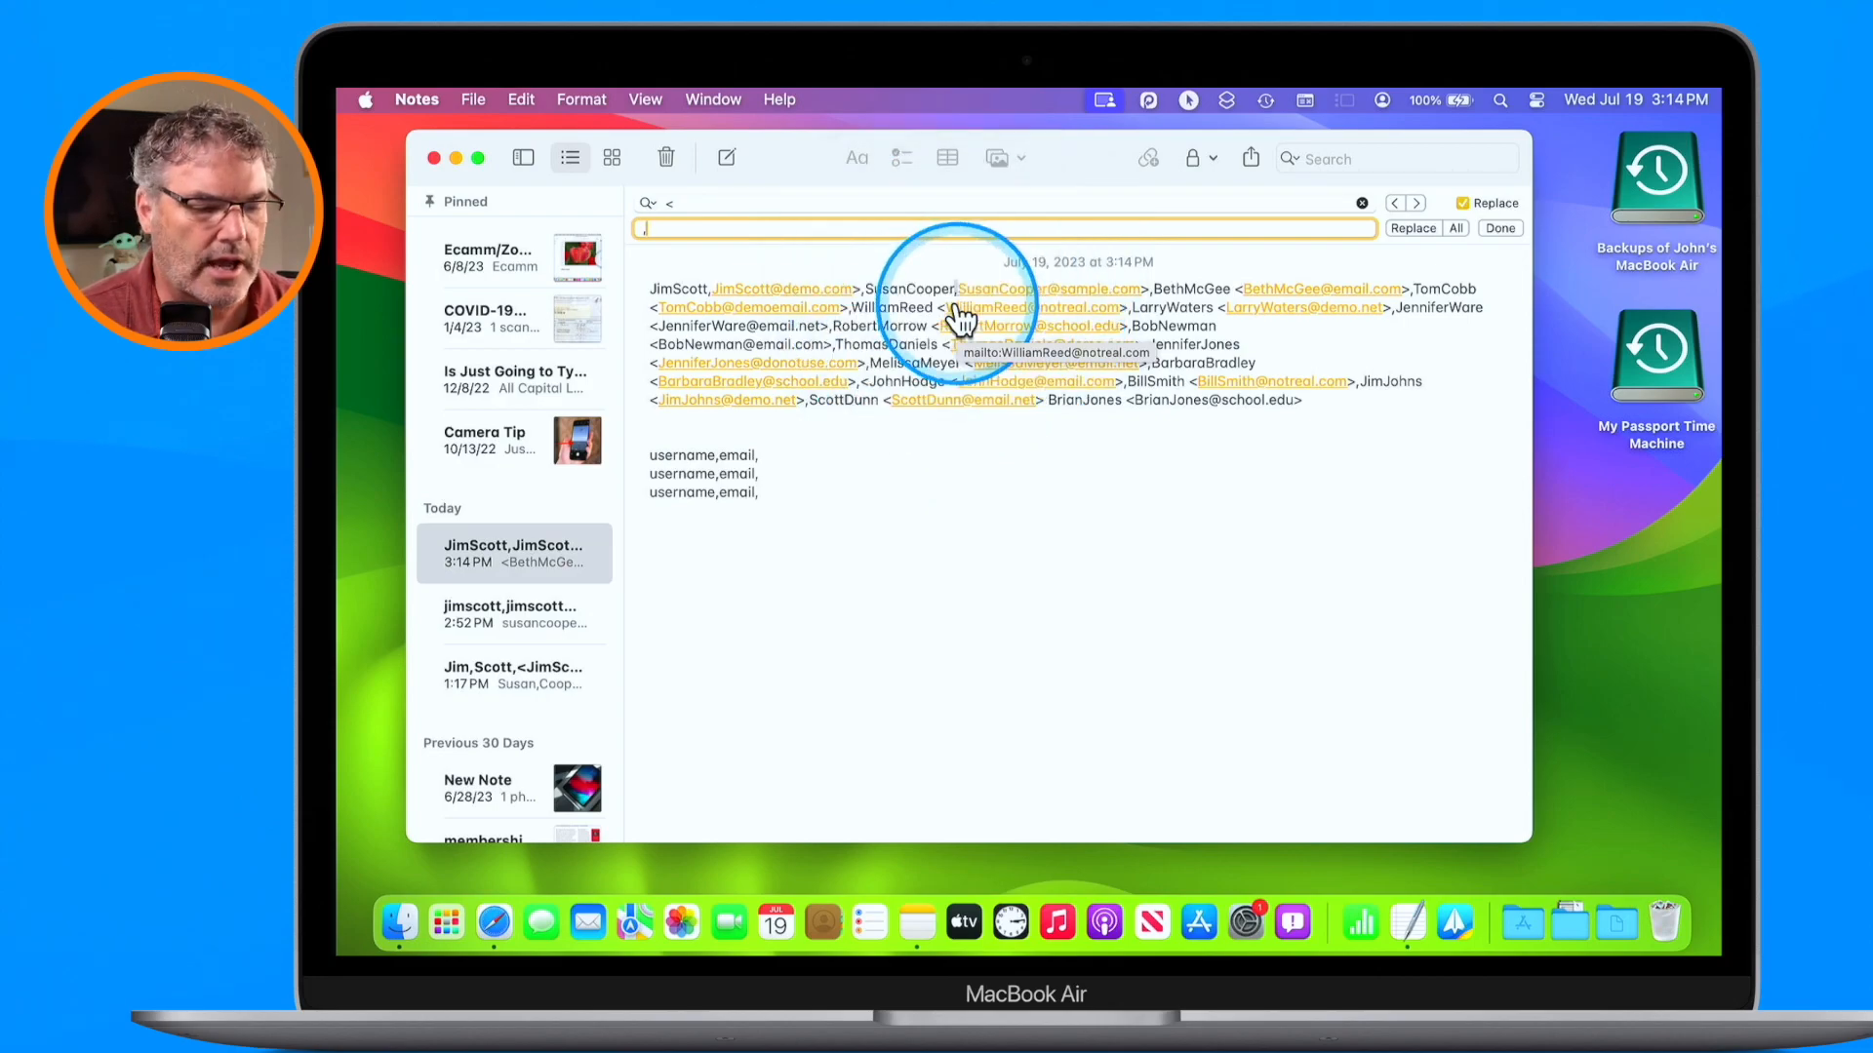
left_click(1456, 230)
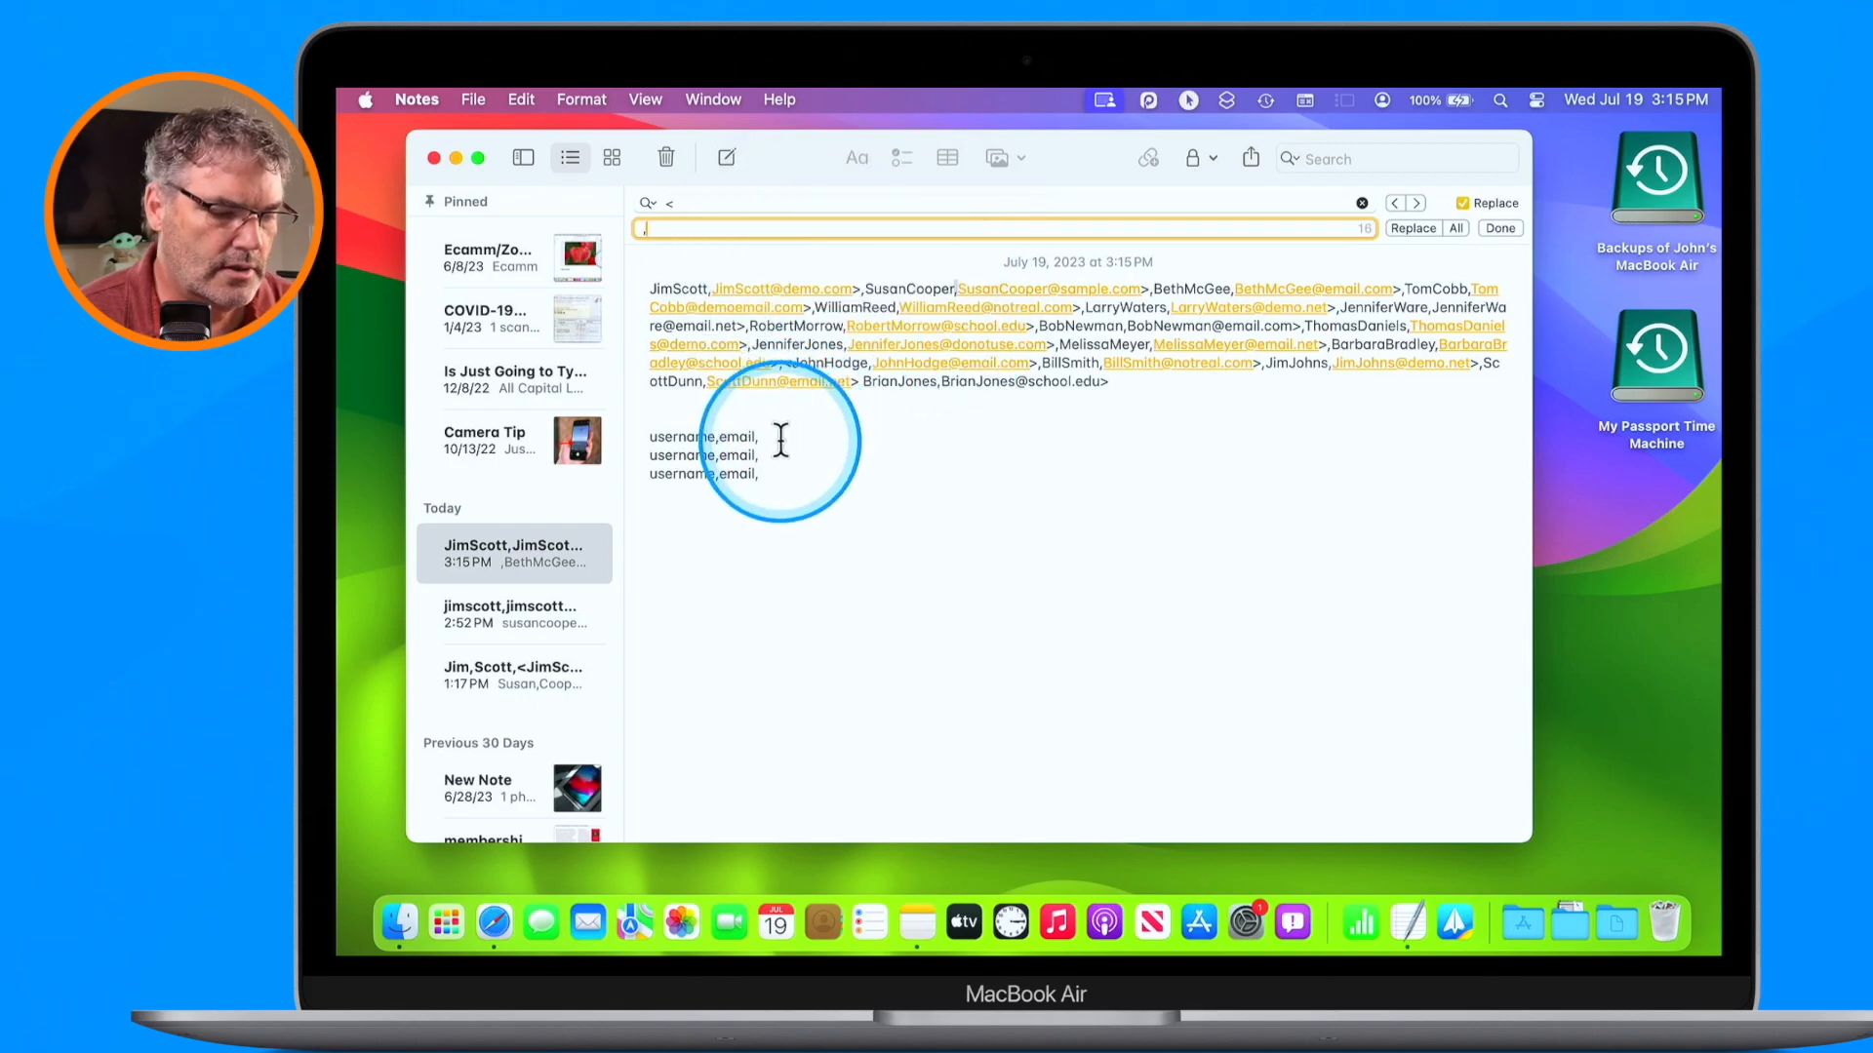
- Delete the trailing comma from each of the three "username,email" lines
left_click(780, 441)
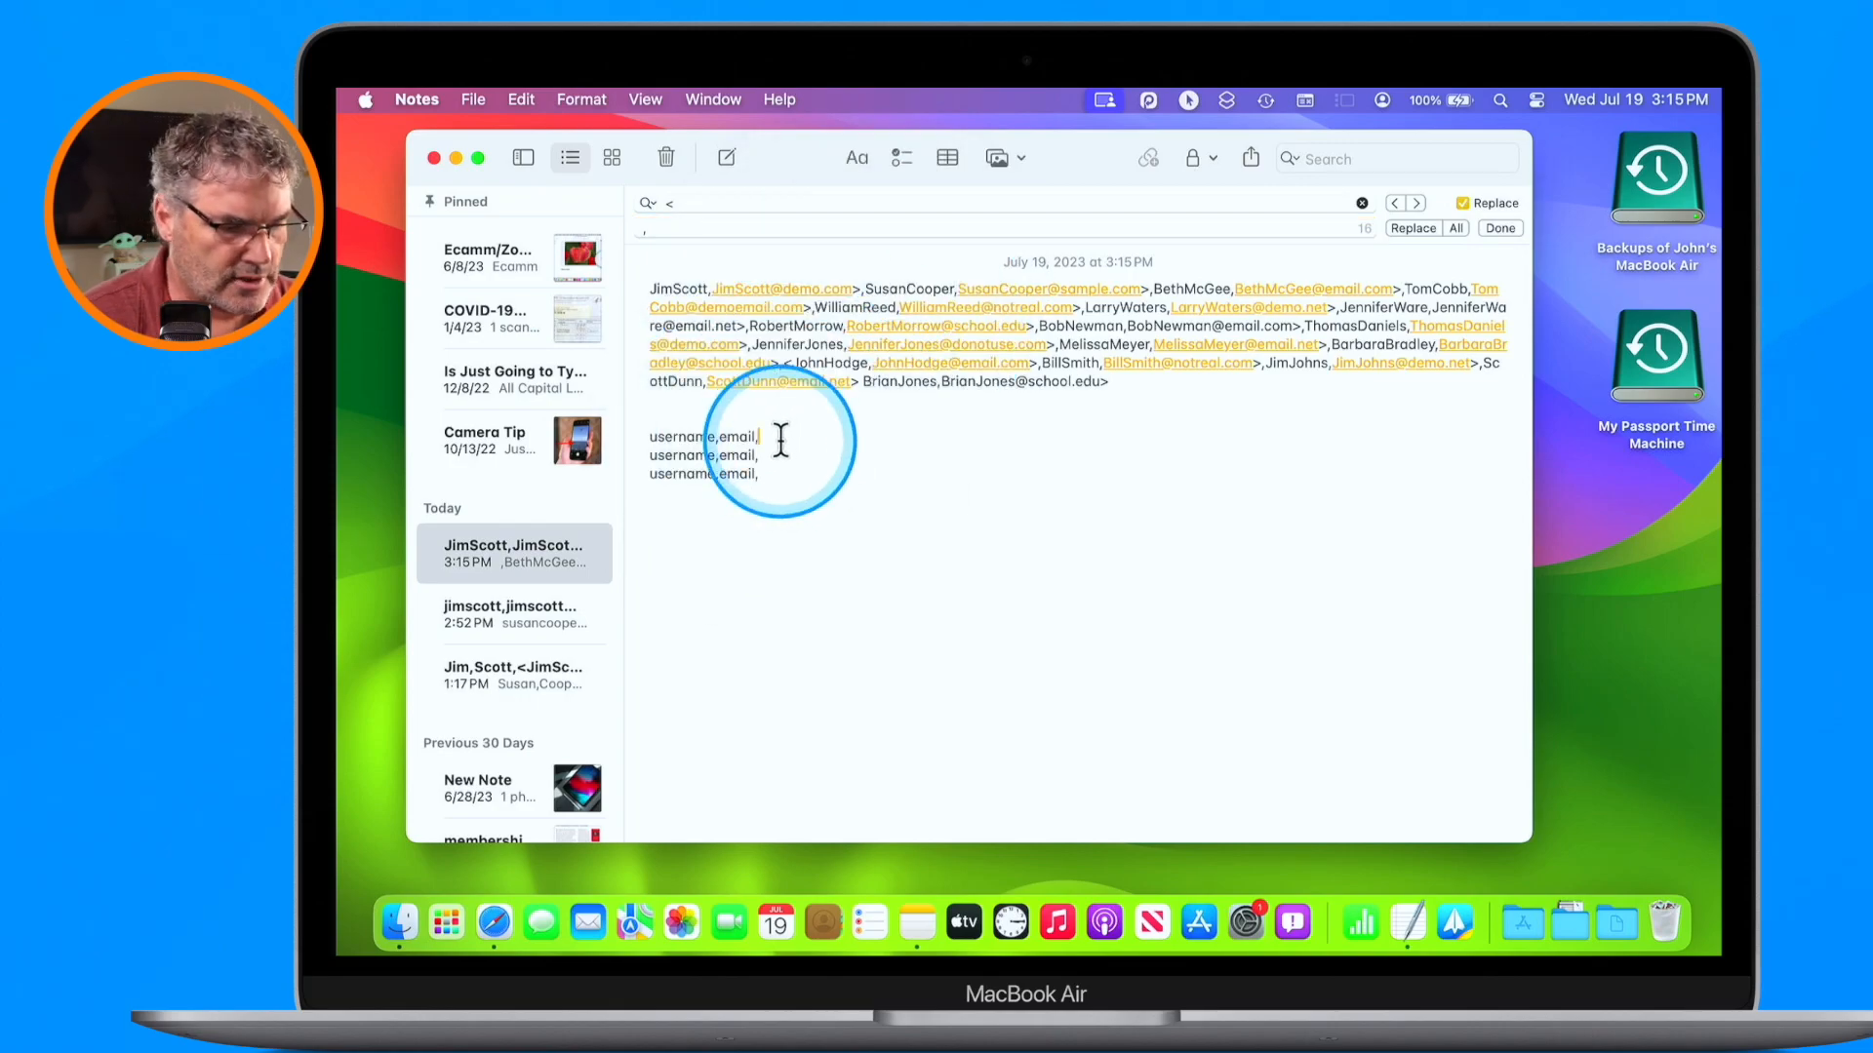
key("Down")
key("BackSpace")
key("Down")
key("BackSpace")
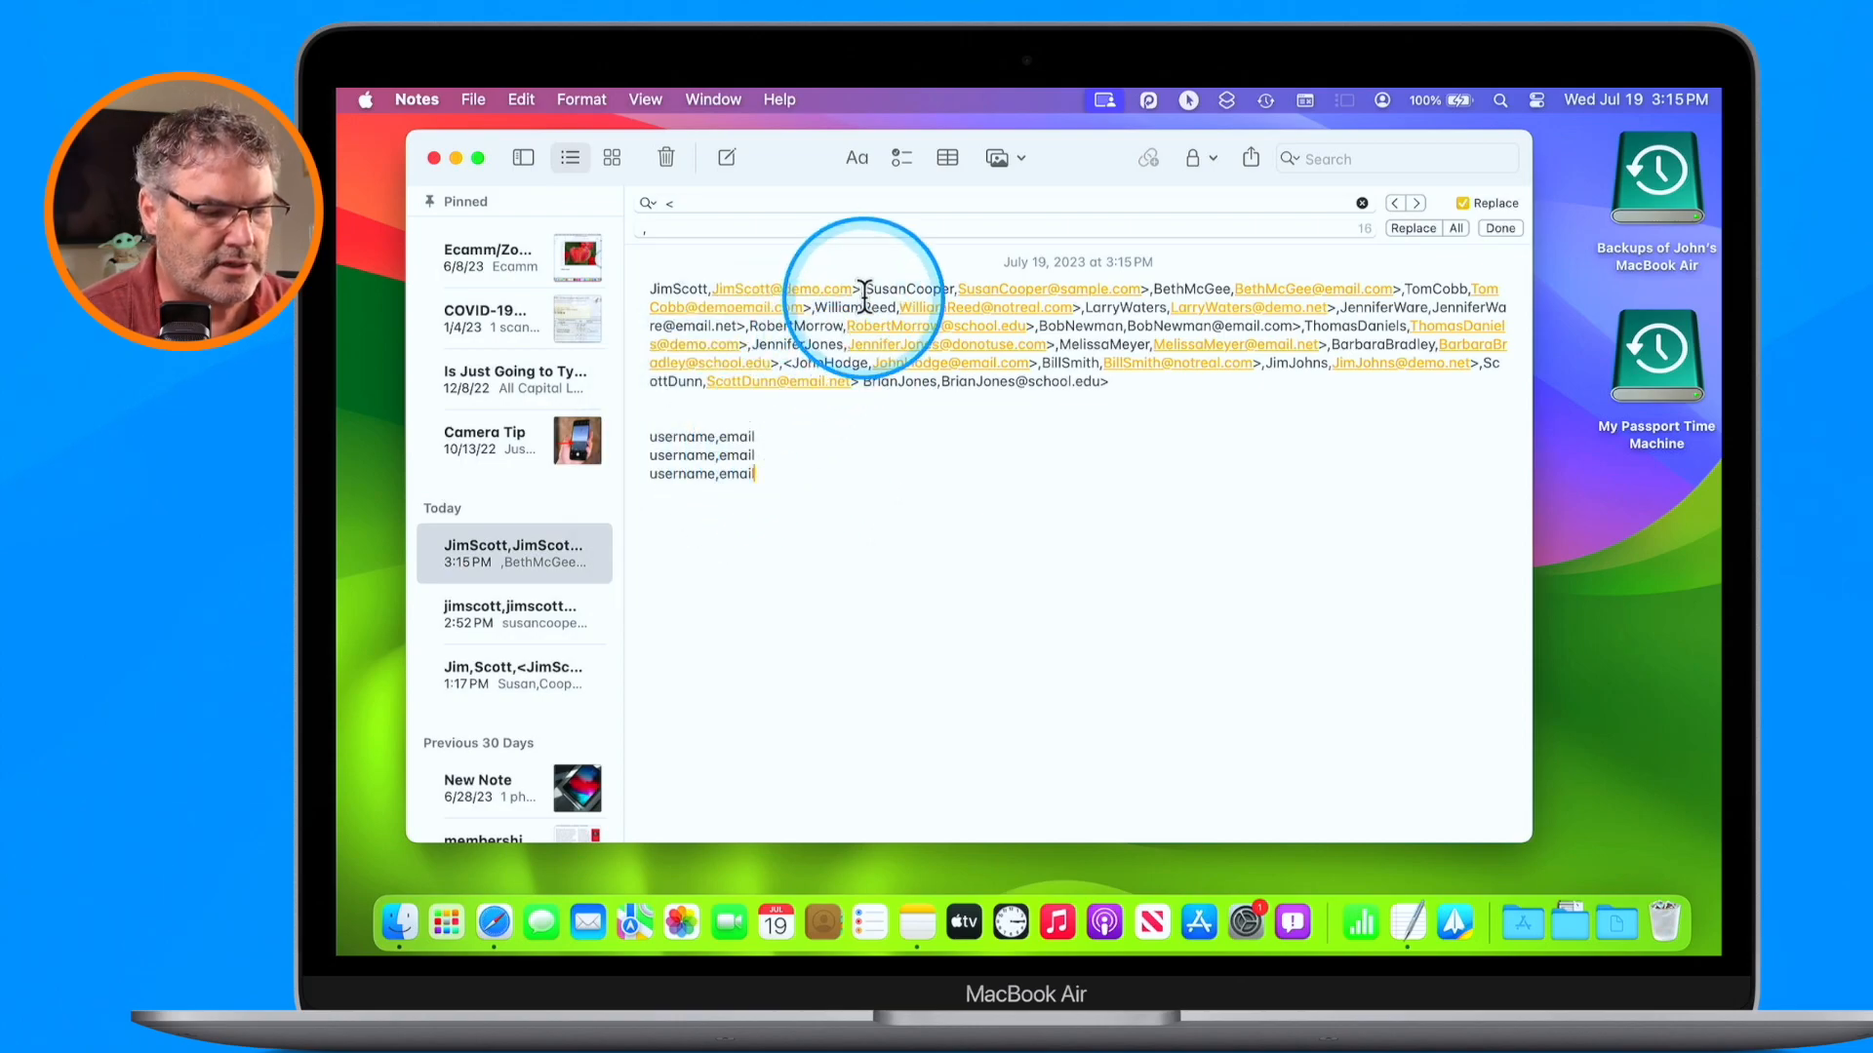
- Clear the previous find and replace entries and search the note for ">,"
left_click_drag(865, 292, 852, 291)
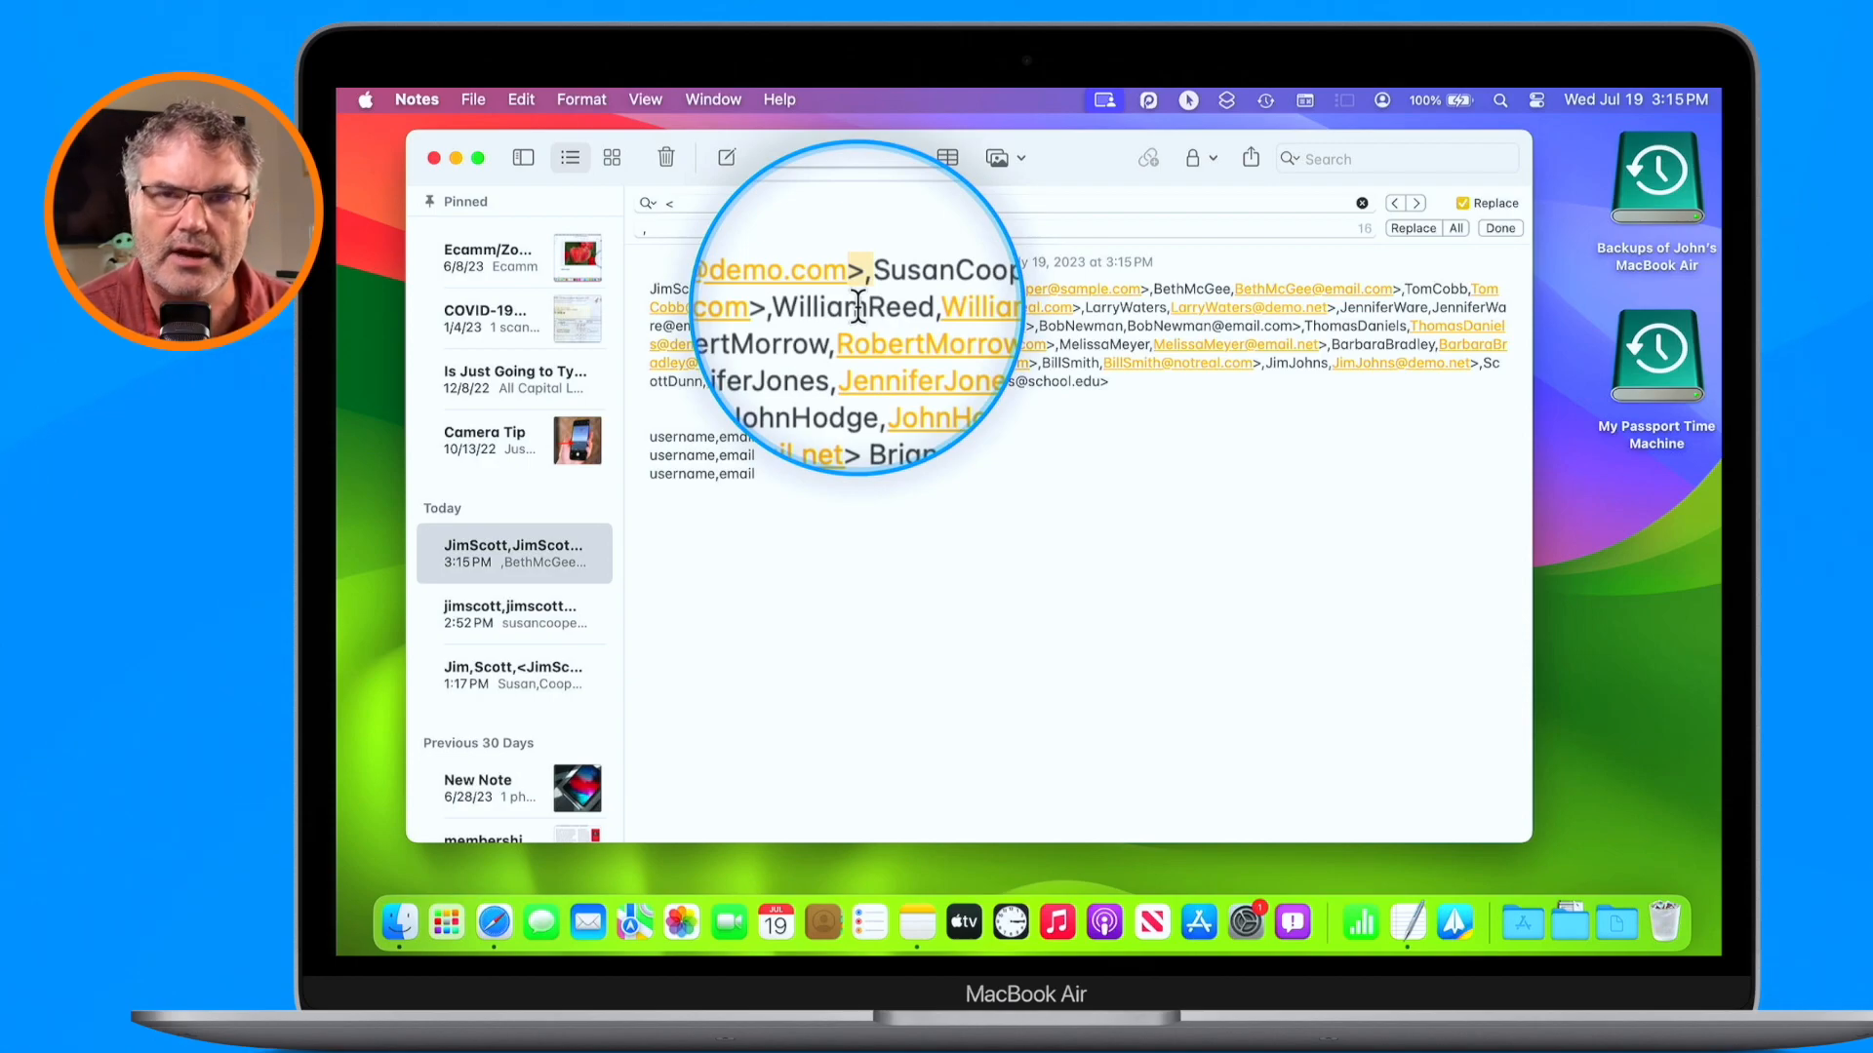
left_click(706, 205)
key("BackSpace")
left_click(690, 231)
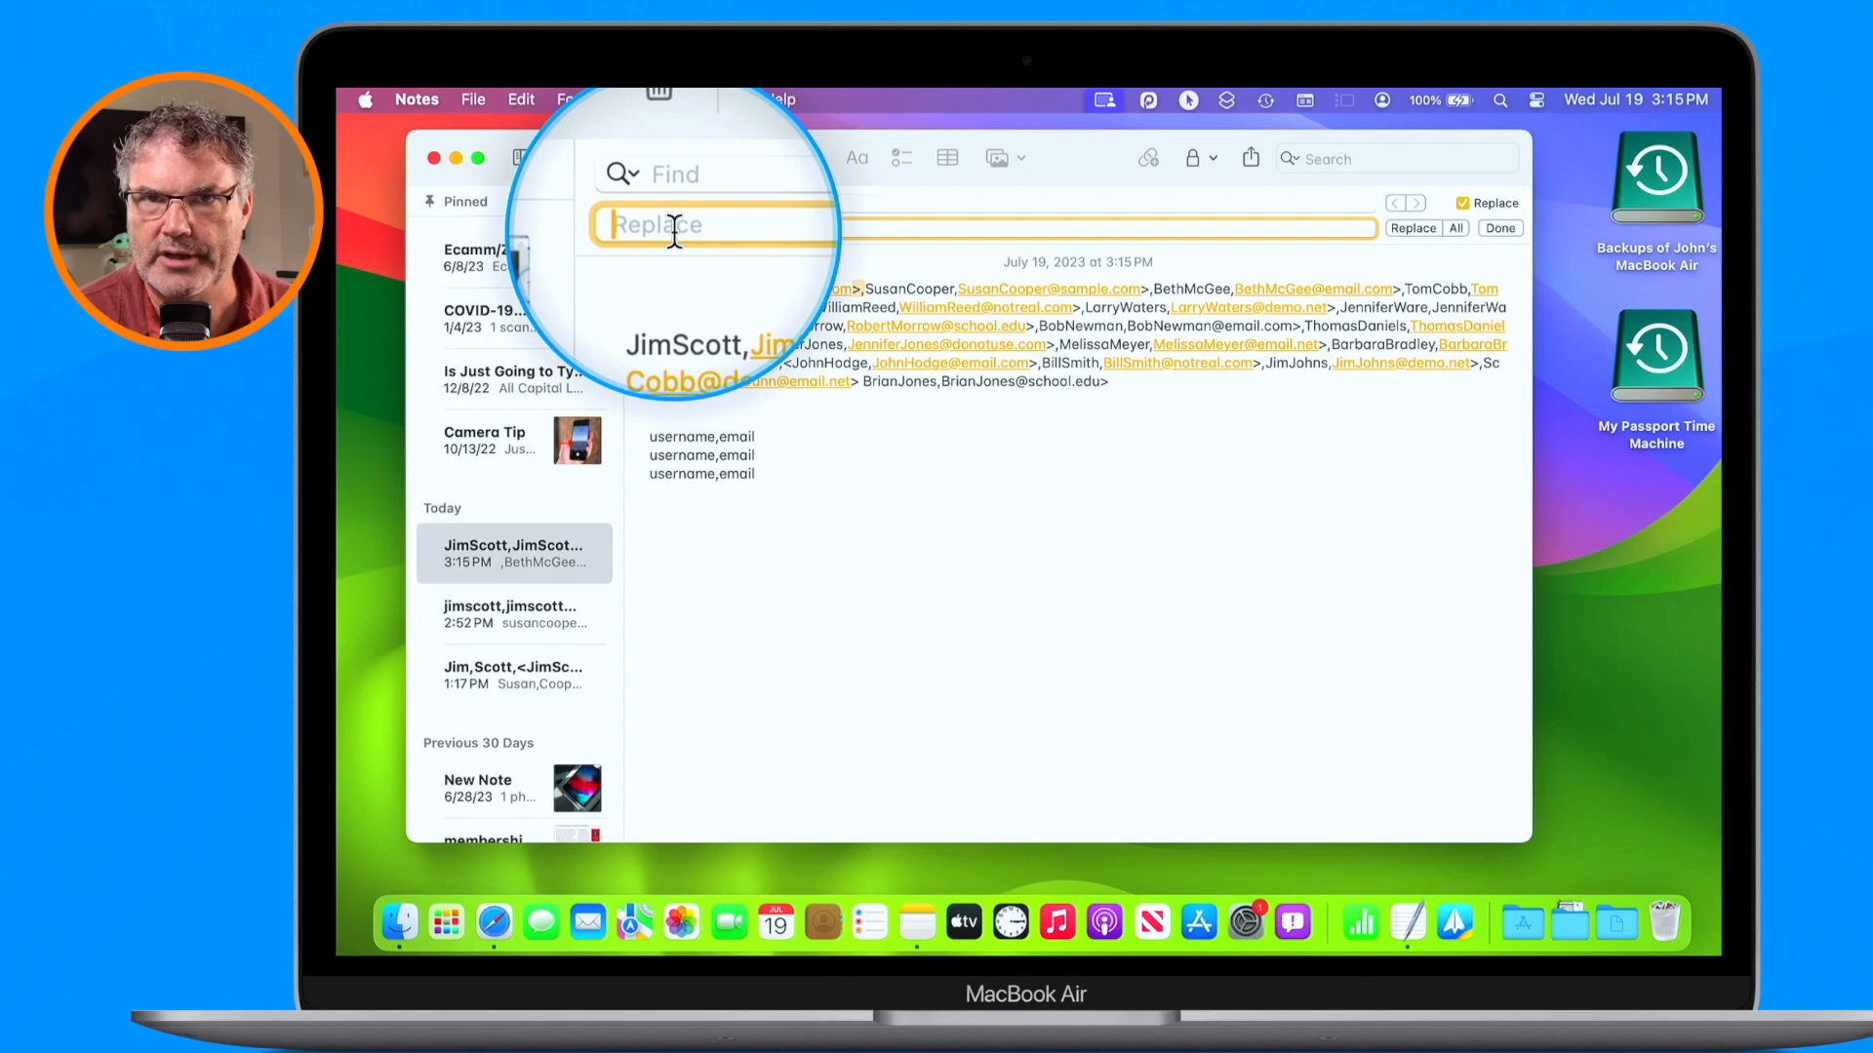
left_click(687, 203)
type(">")
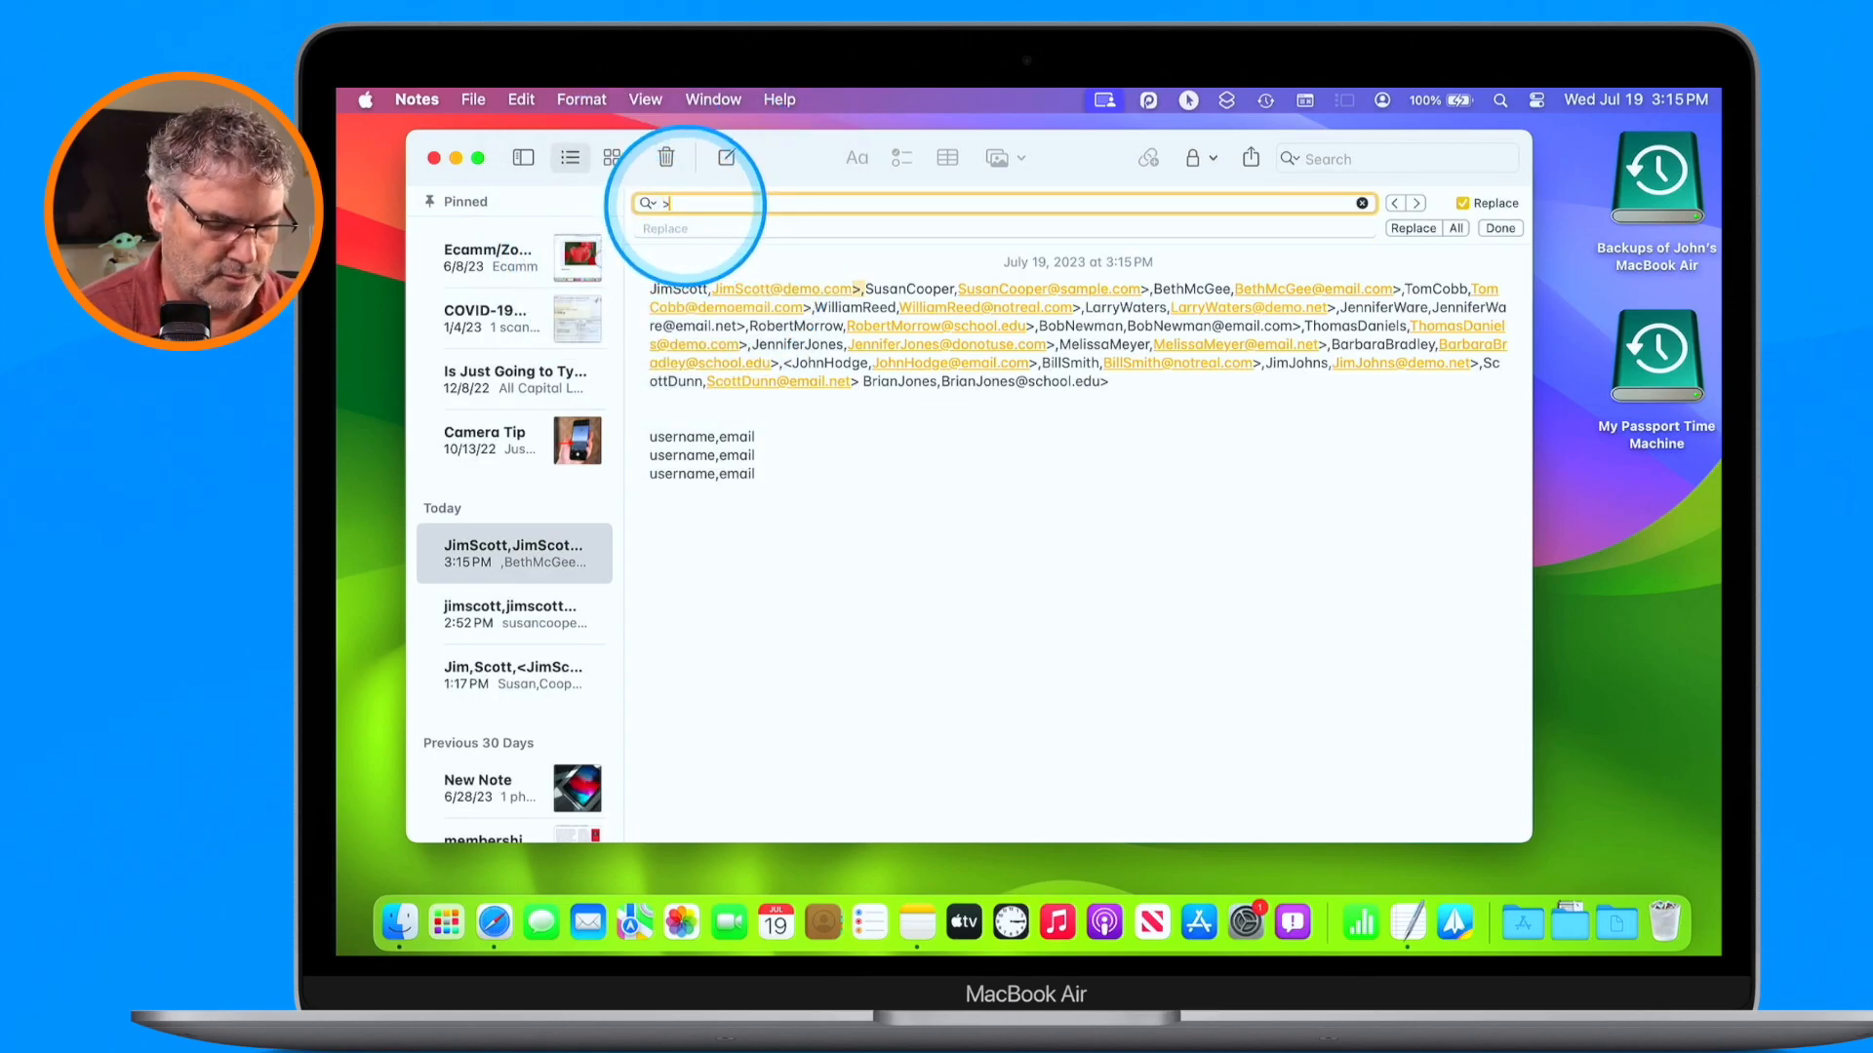
type(",")
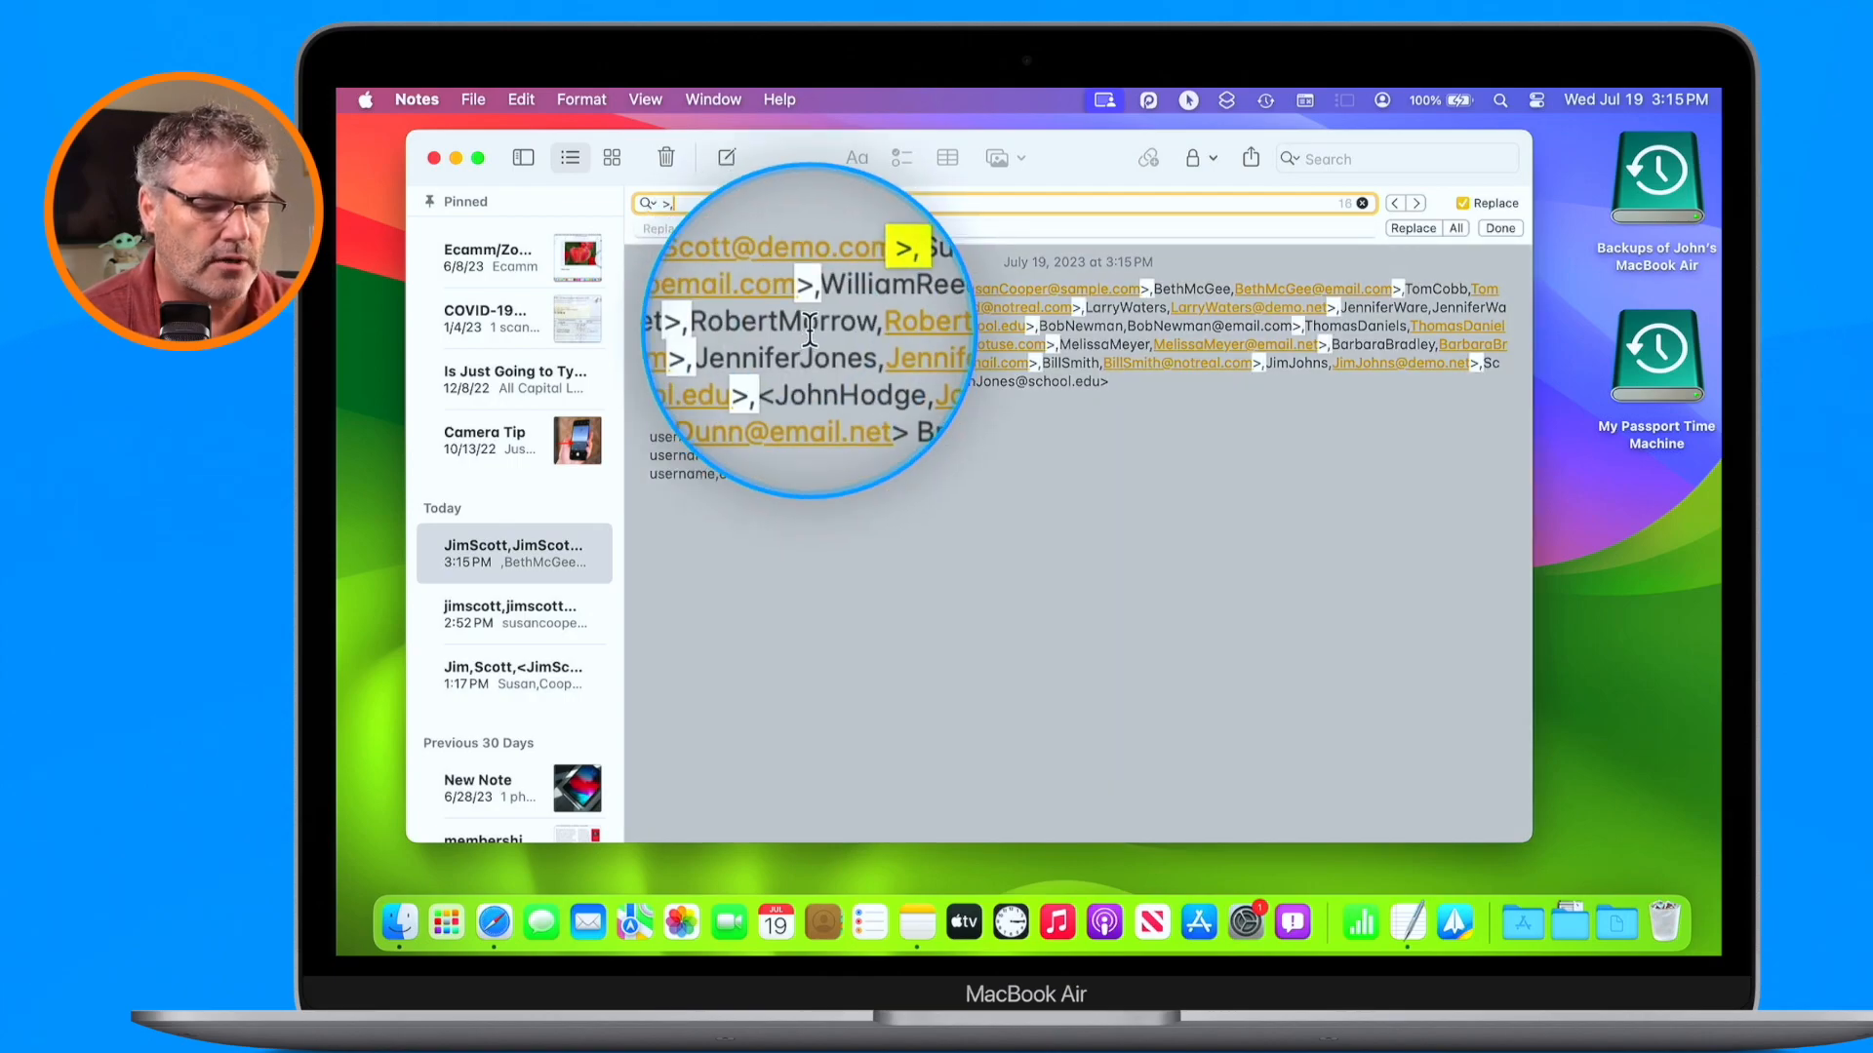
left_click(655, 229)
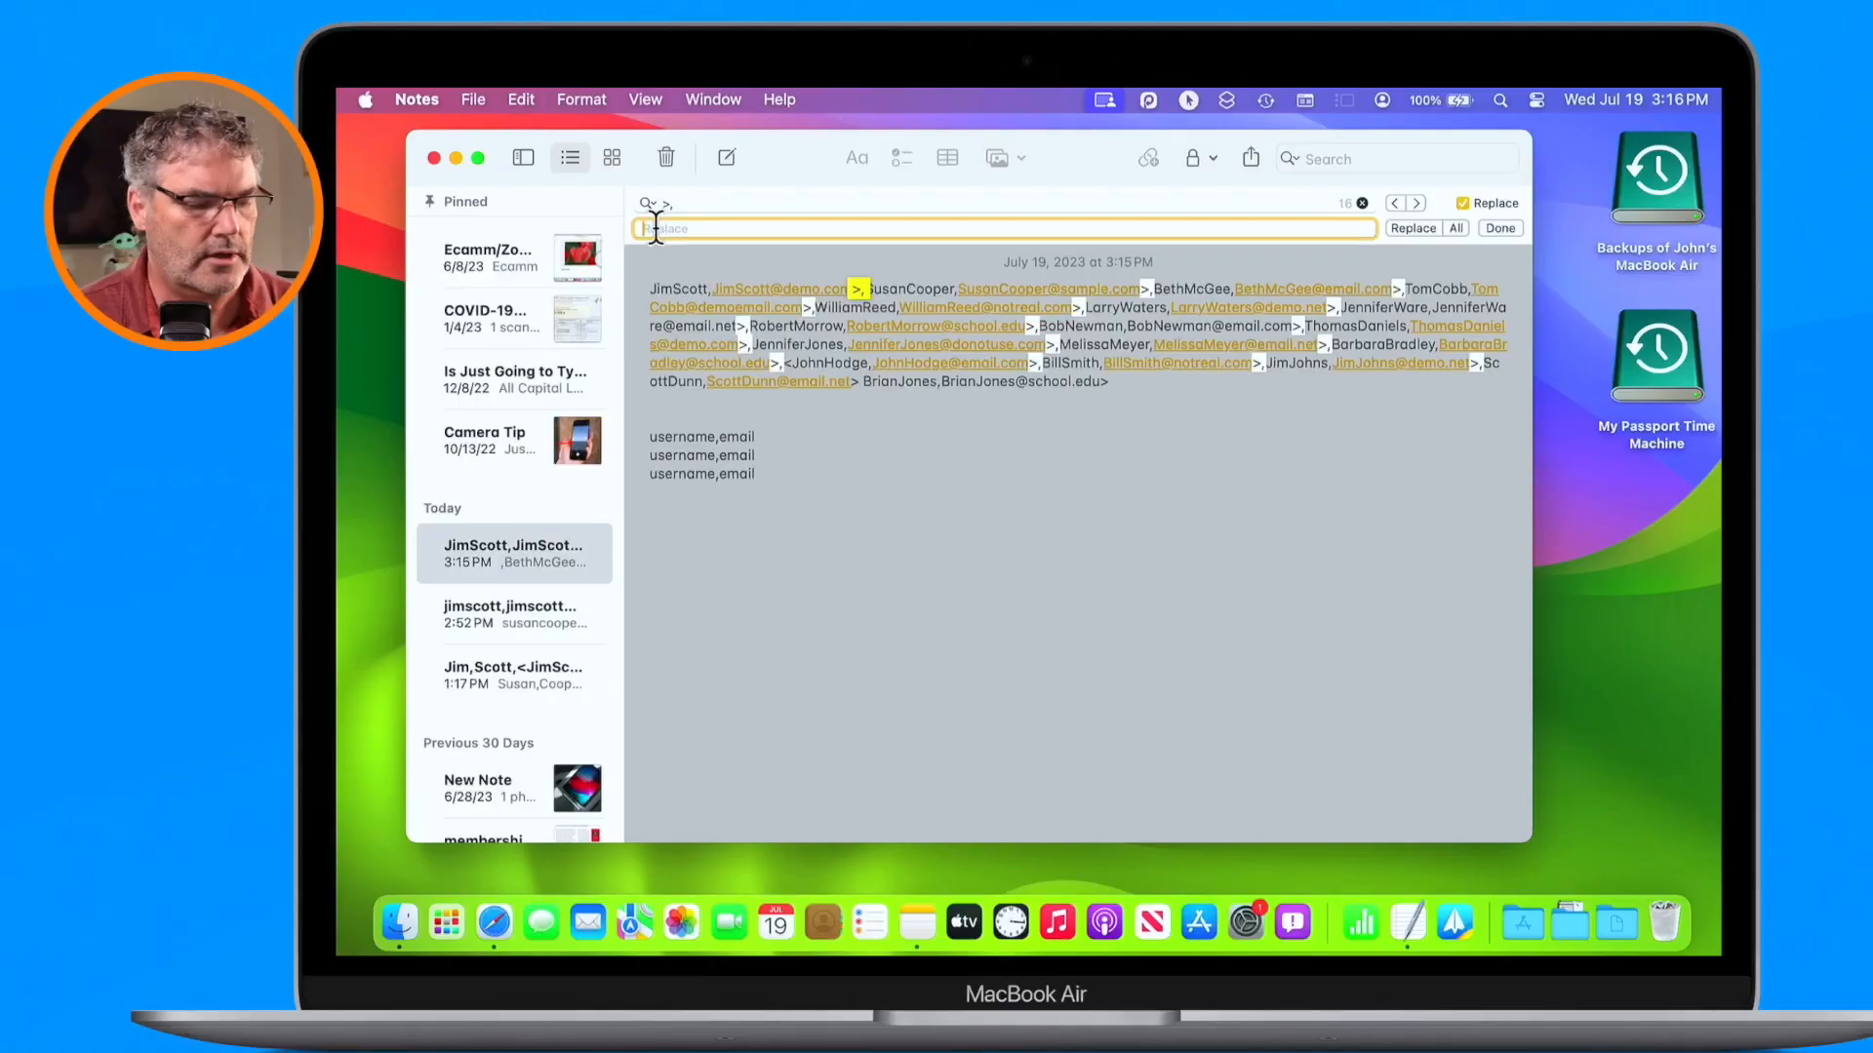
- Add several blank lines below the "username,email" lines and select one empty line
left_click(774, 484)
left_click(776, 513)
key("Return")
key("Return")
key("Return")
key("Return")
key("Return")
key("Return")
key("Return")
left_click(656, 543)
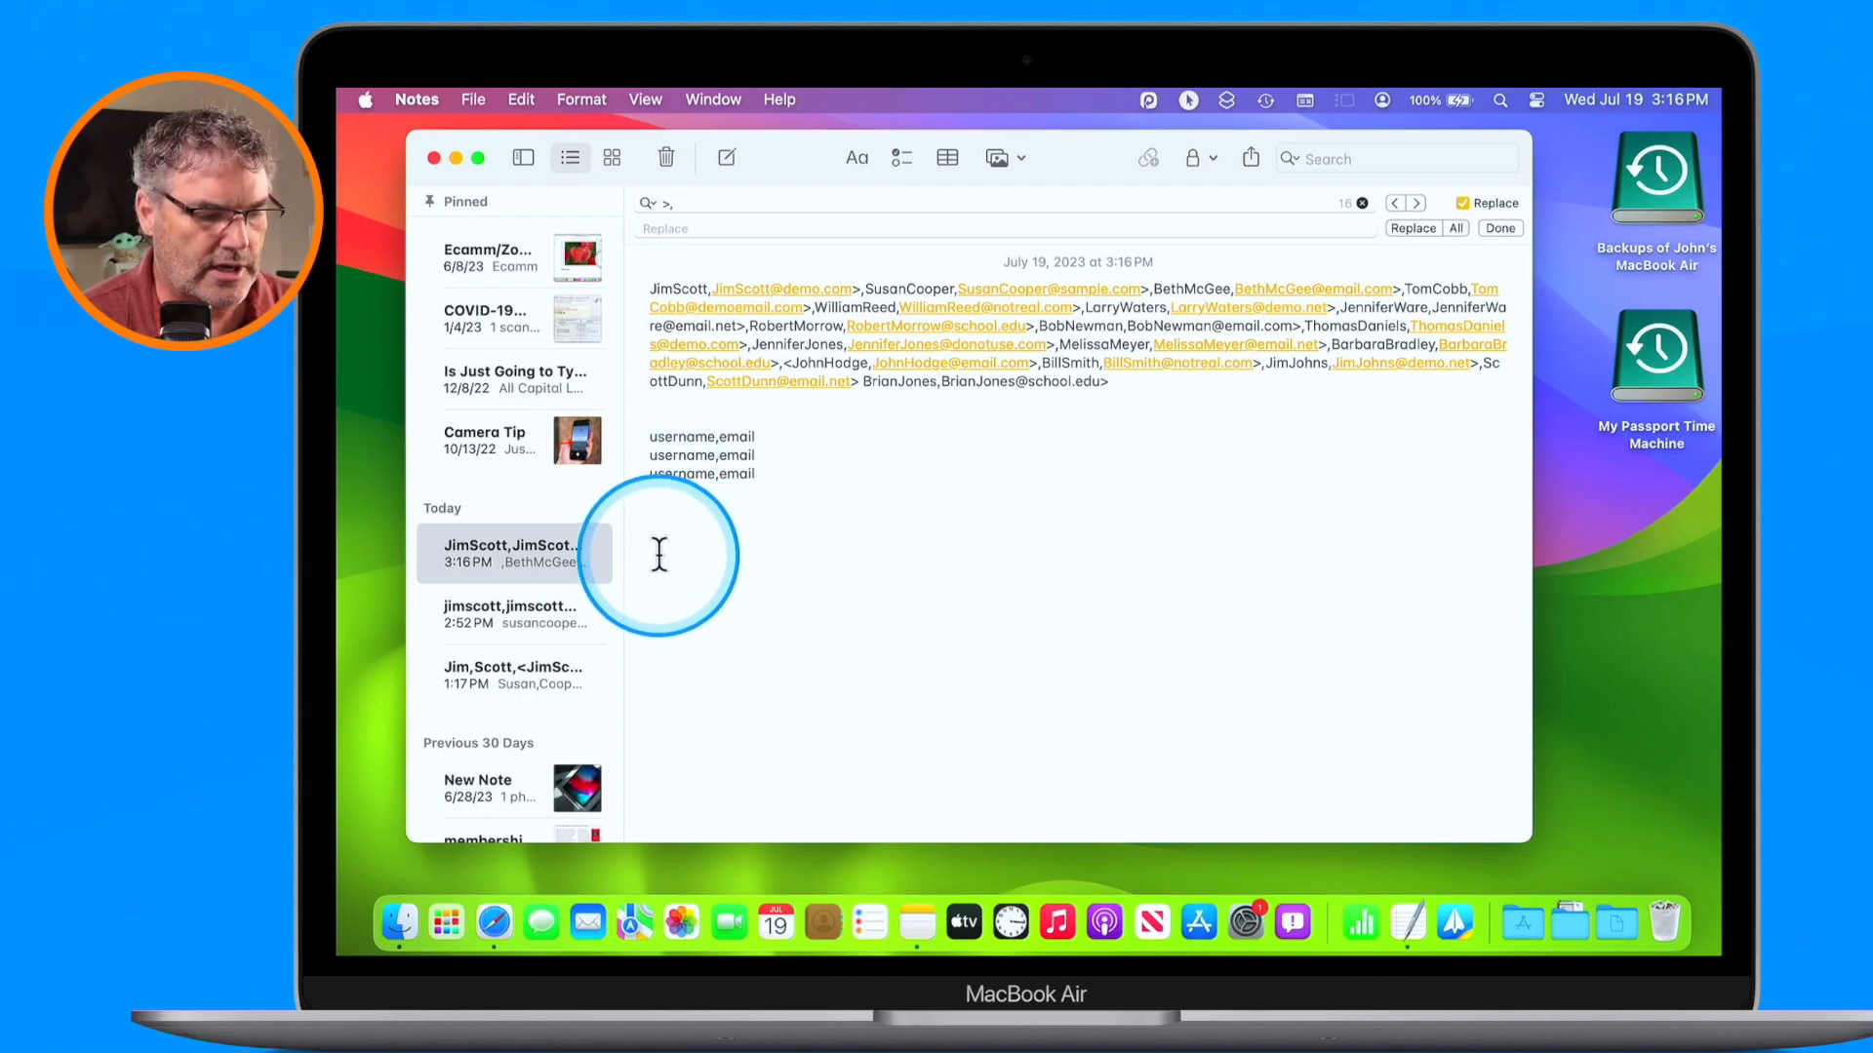
left_click_drag(652, 548, 653, 564)
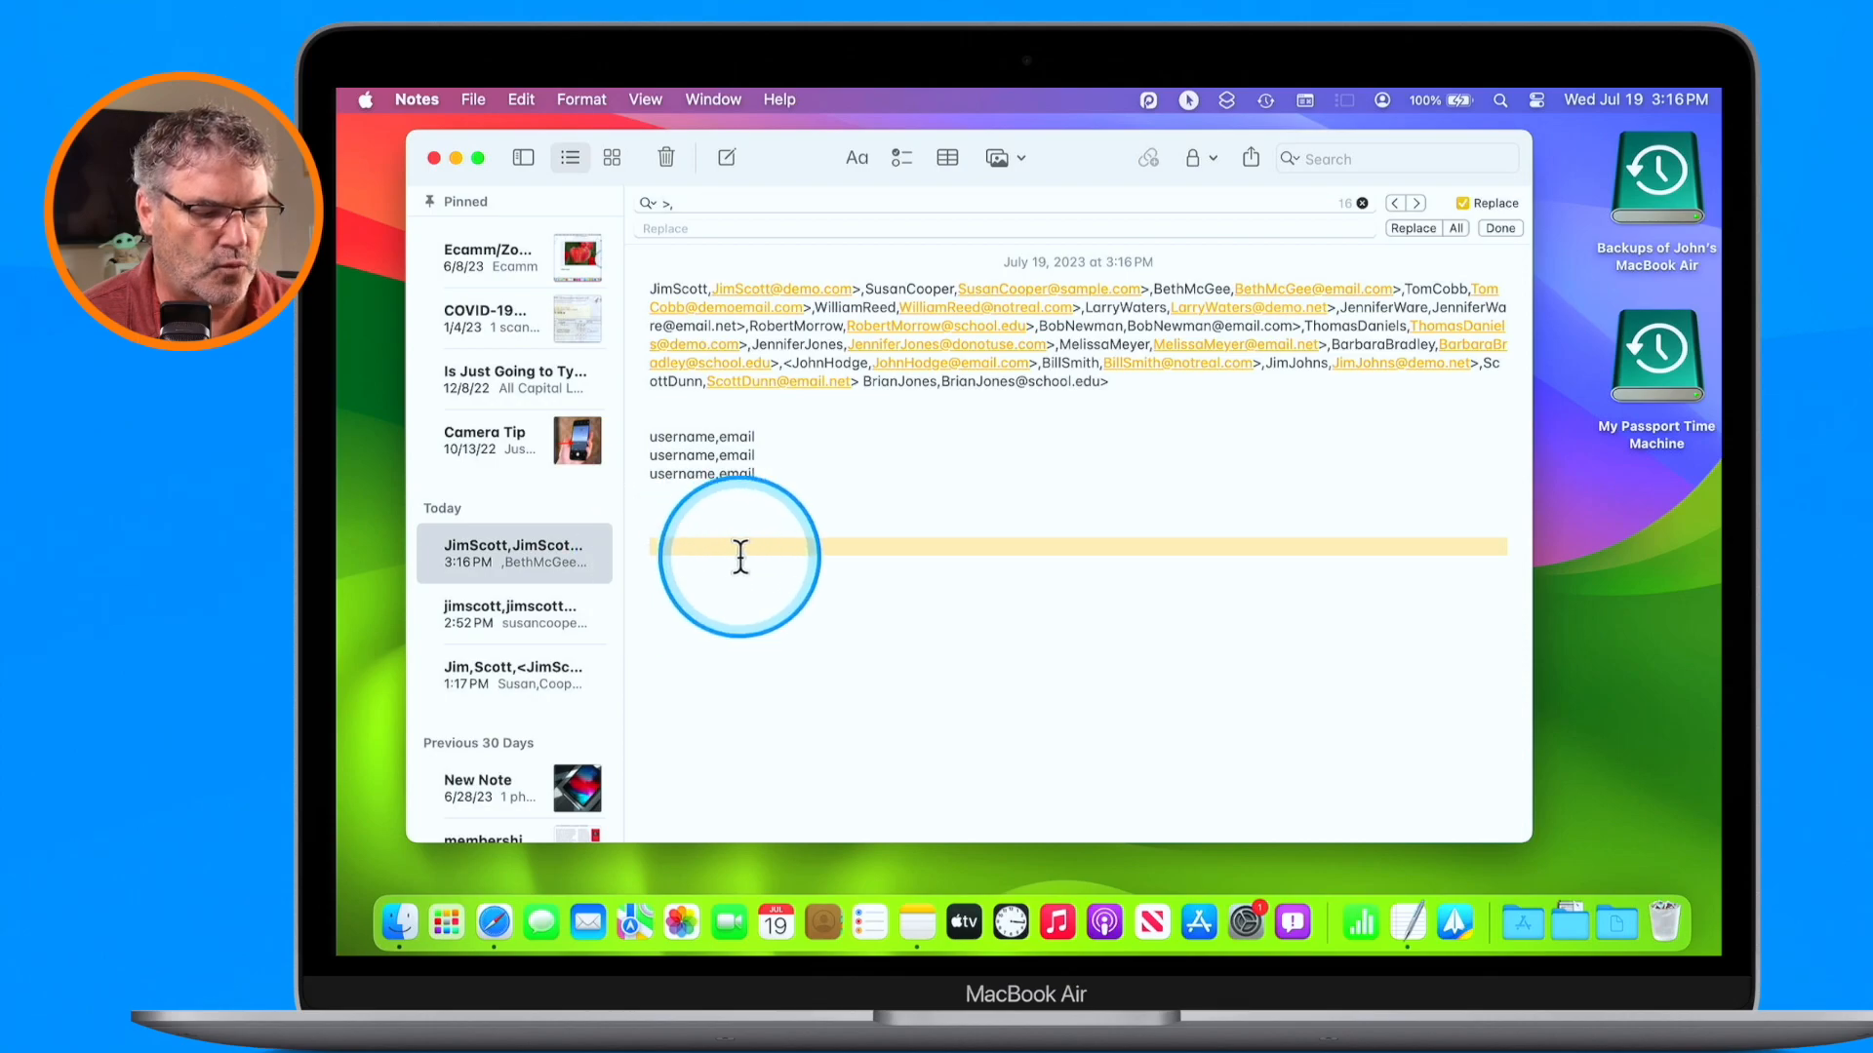
key("ctrl")
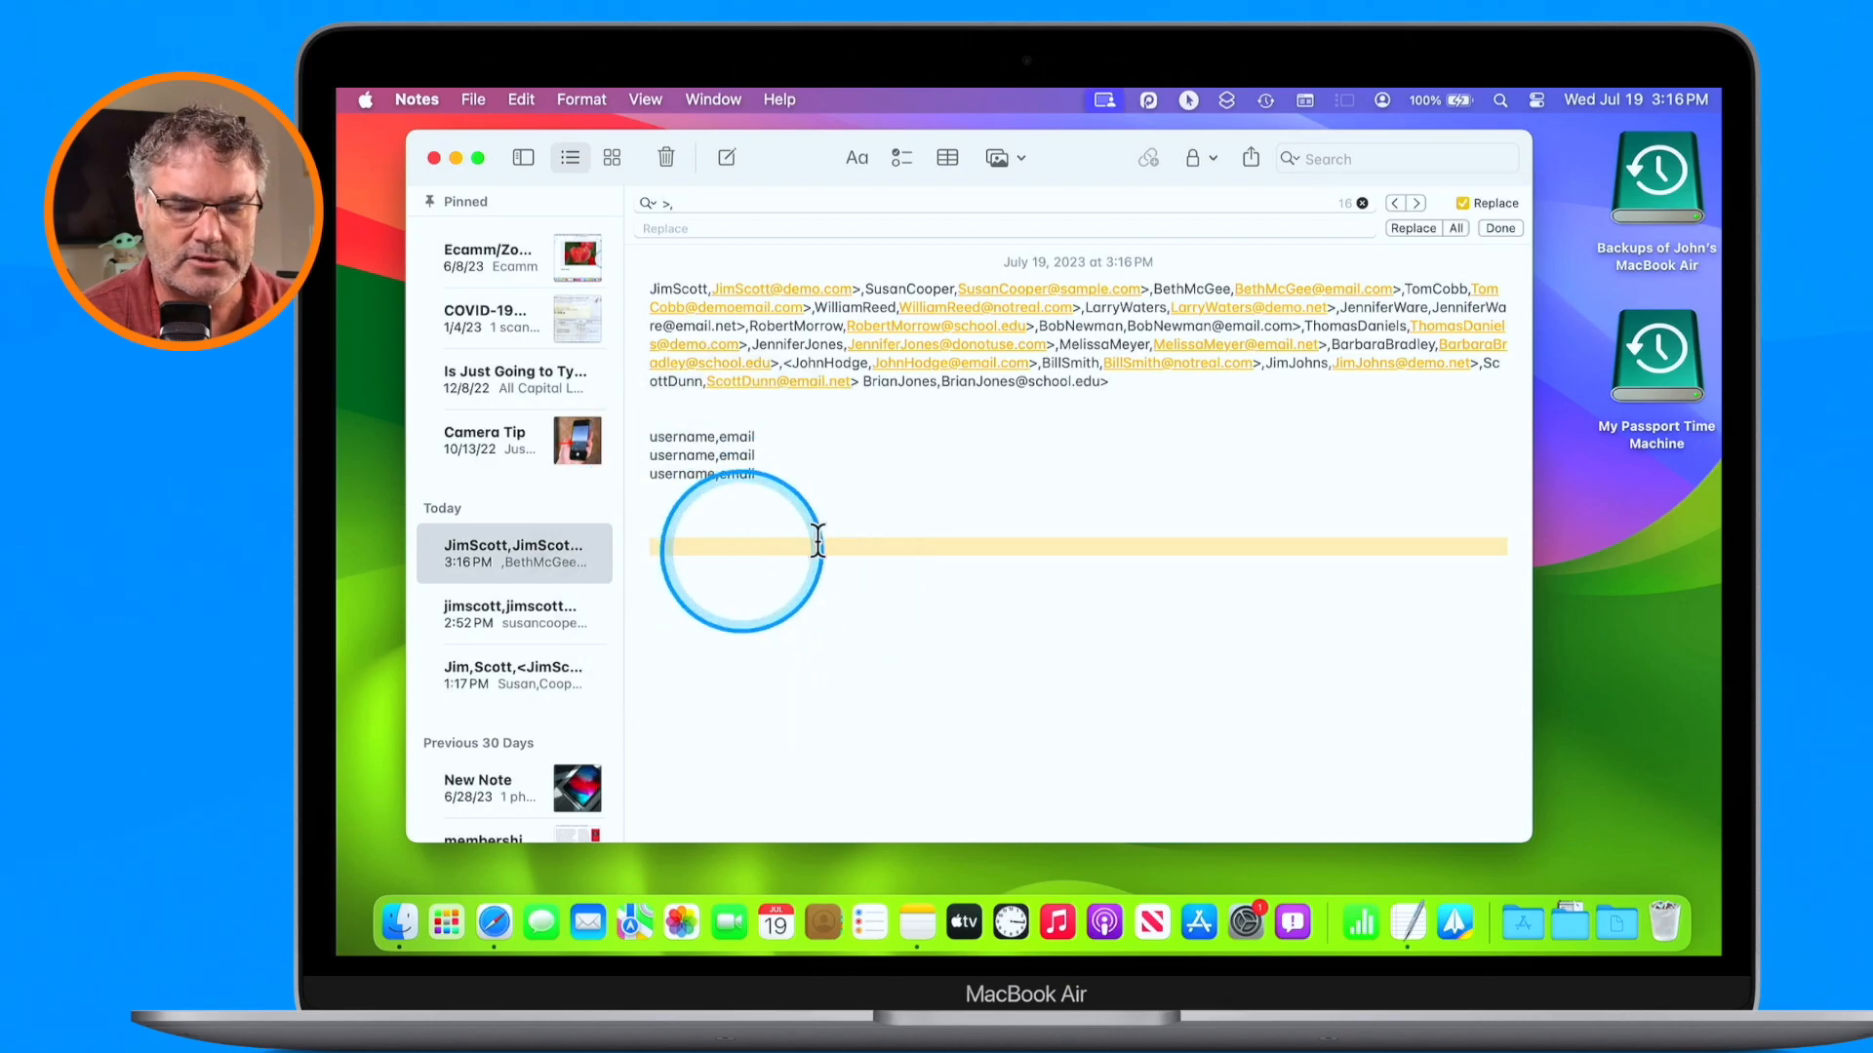
left_click(1453, 546)
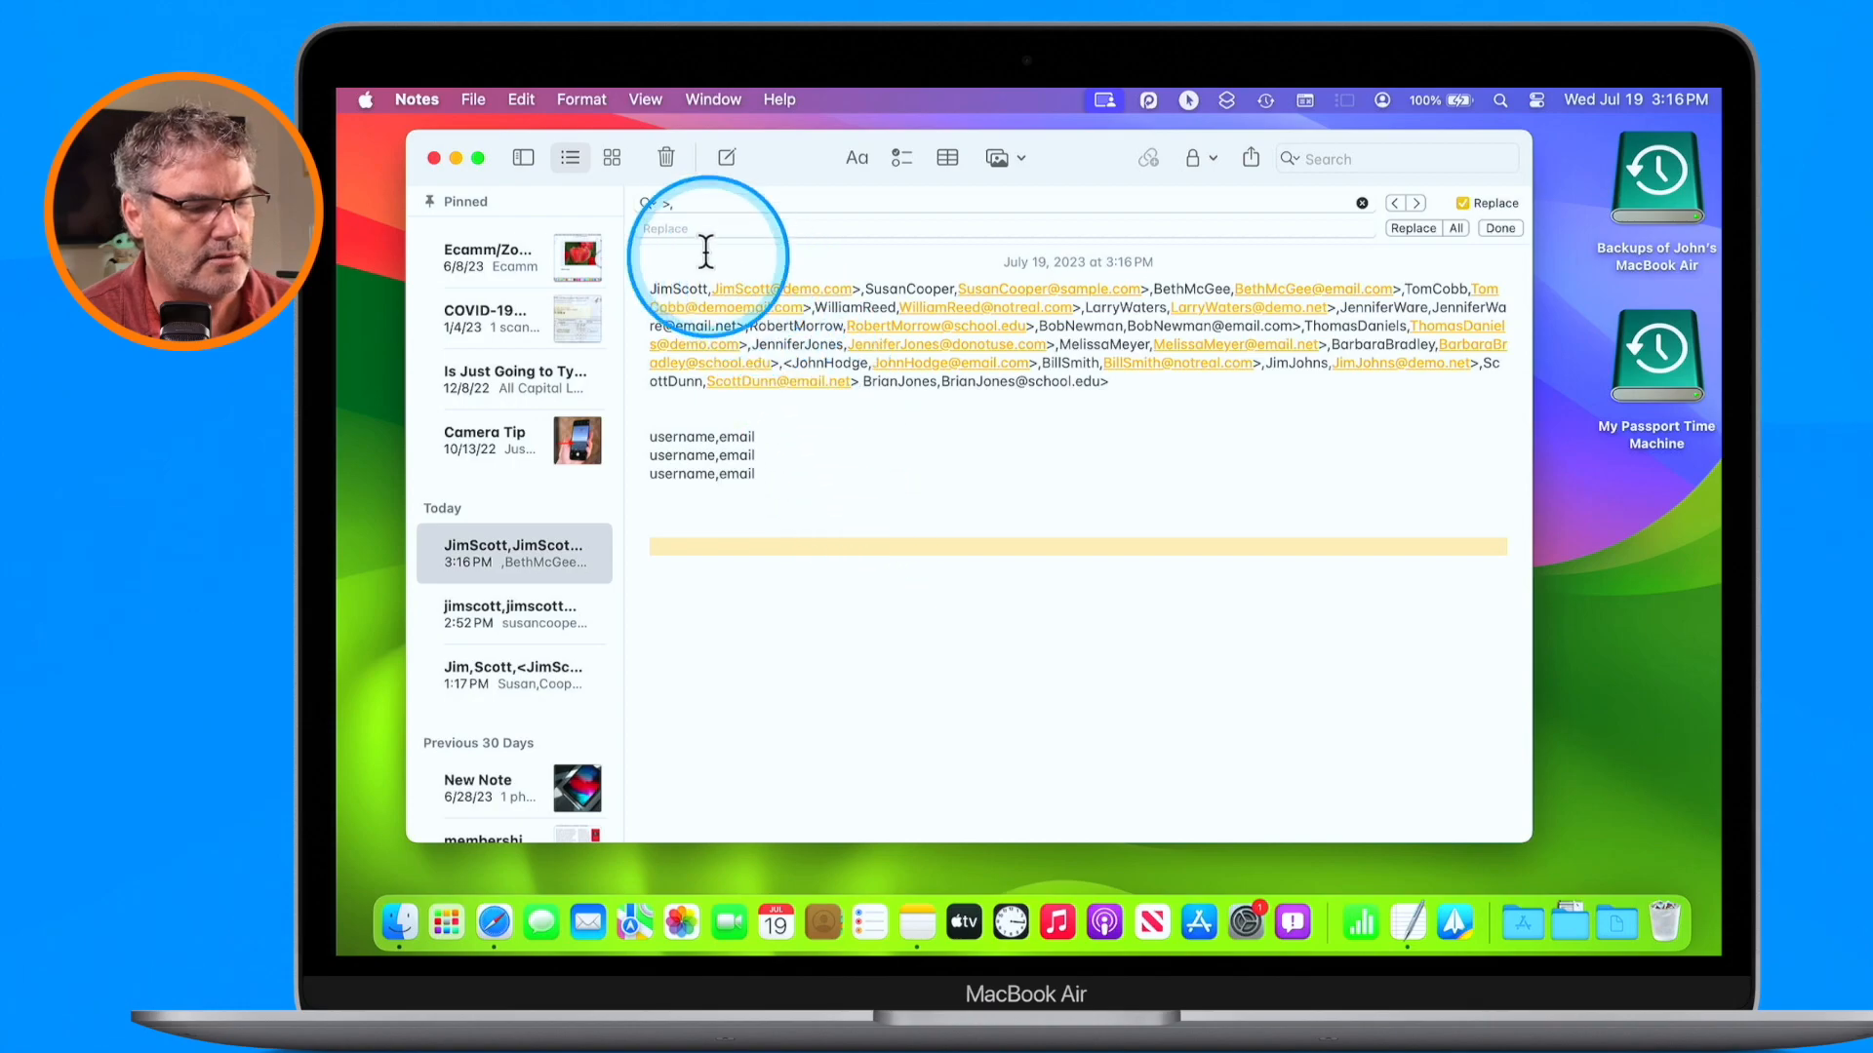
- Replace every ">," in the address list with a line break and delete the stray ">" after the last address
left_click(662, 231)
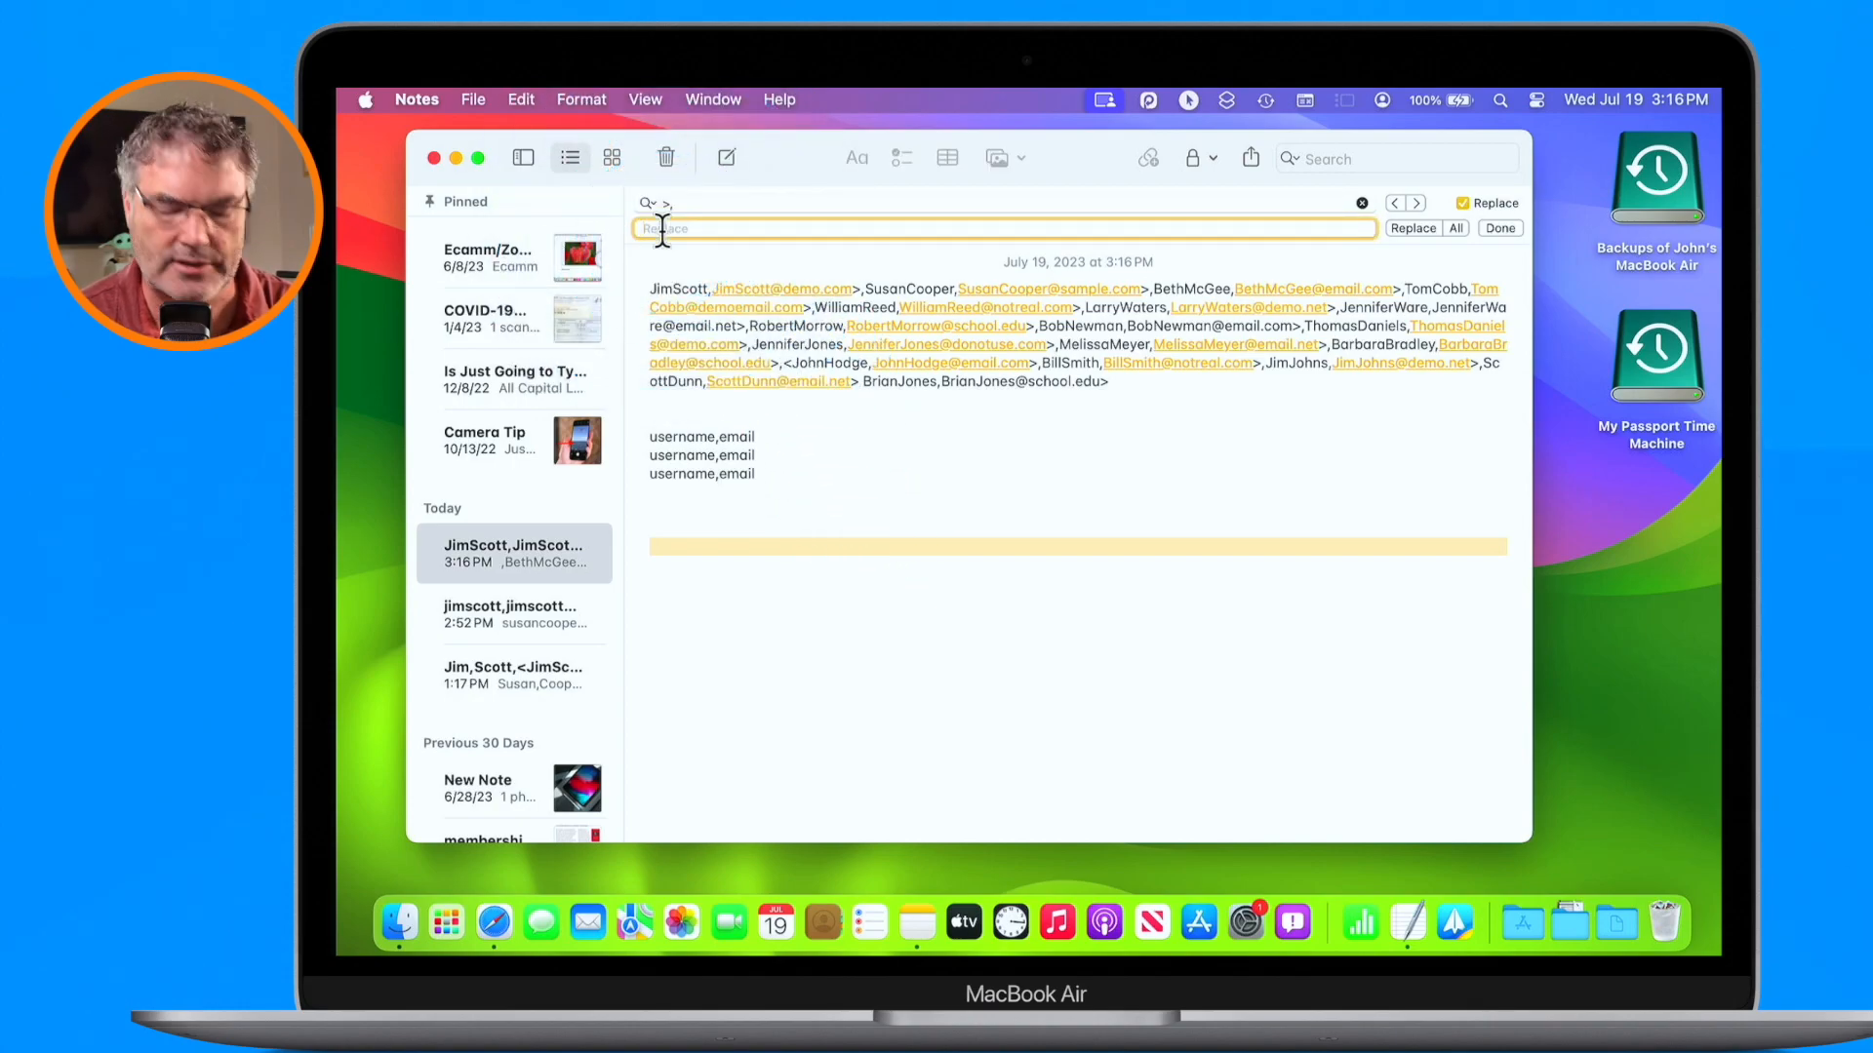
key("alt+Return")
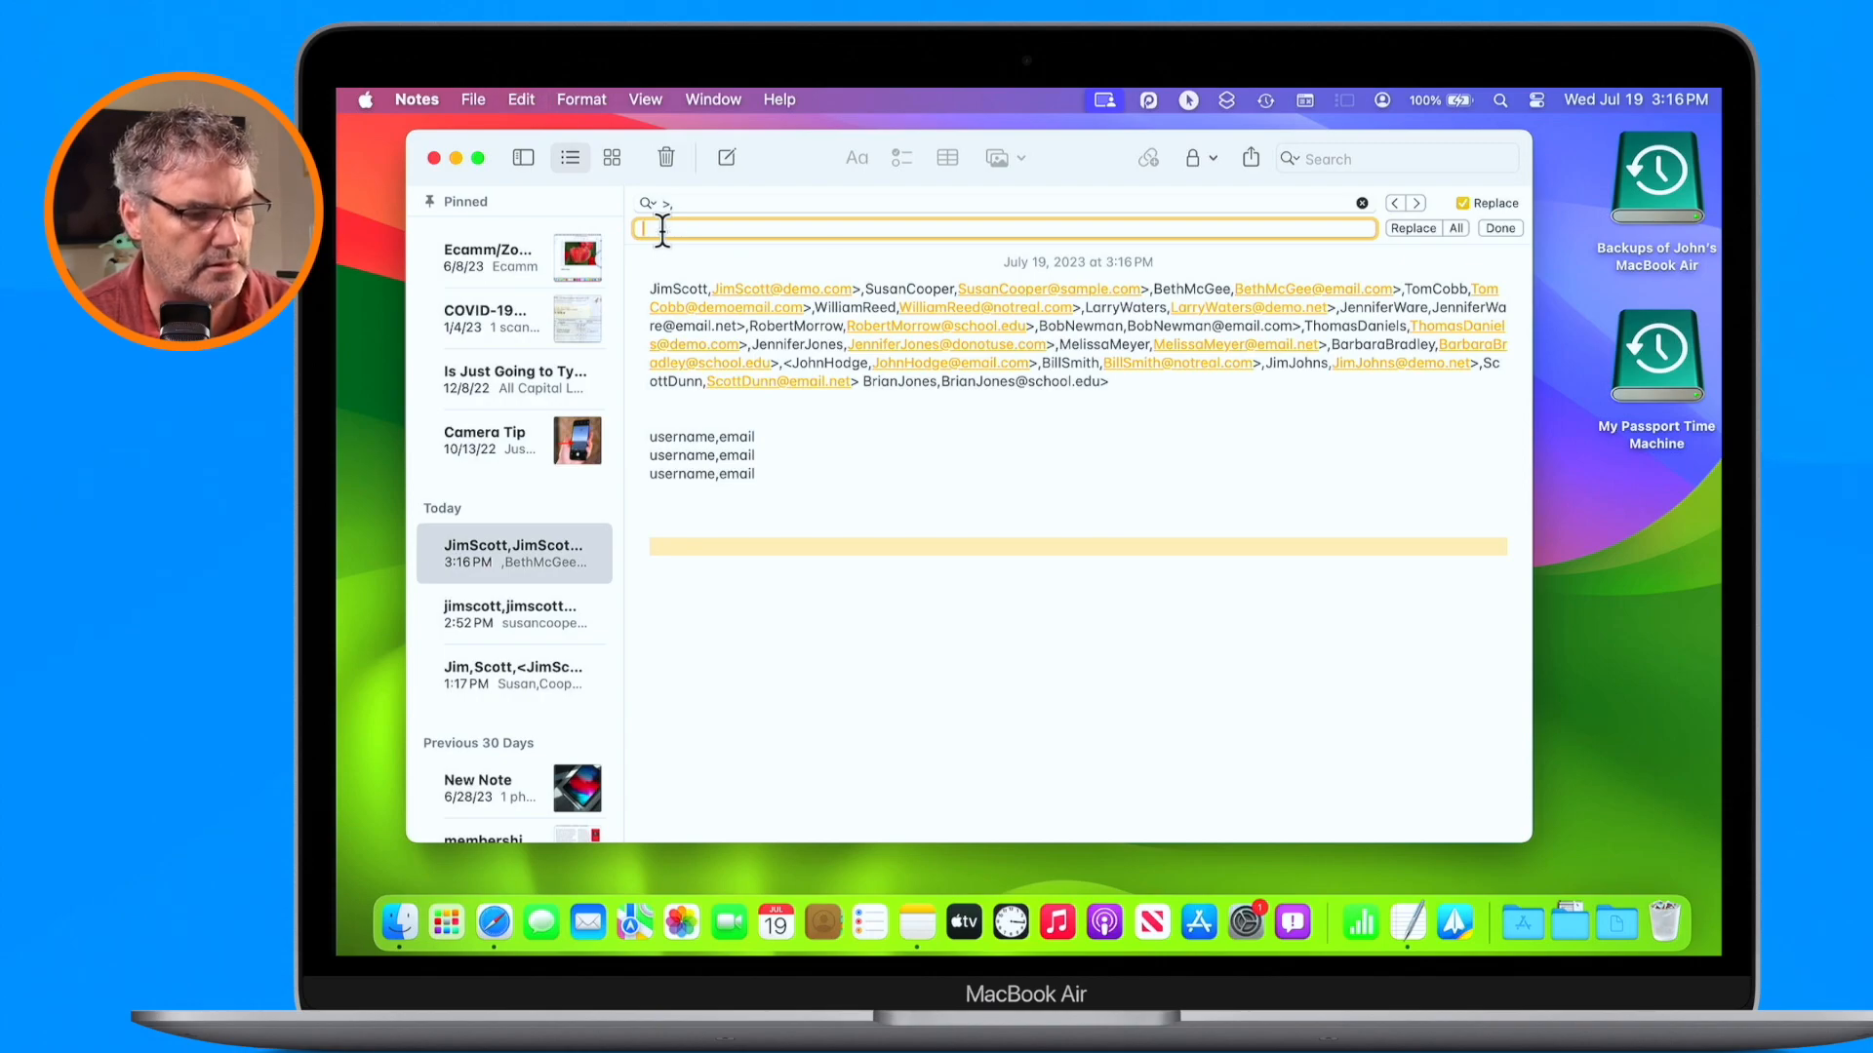
left_click(1412, 226)
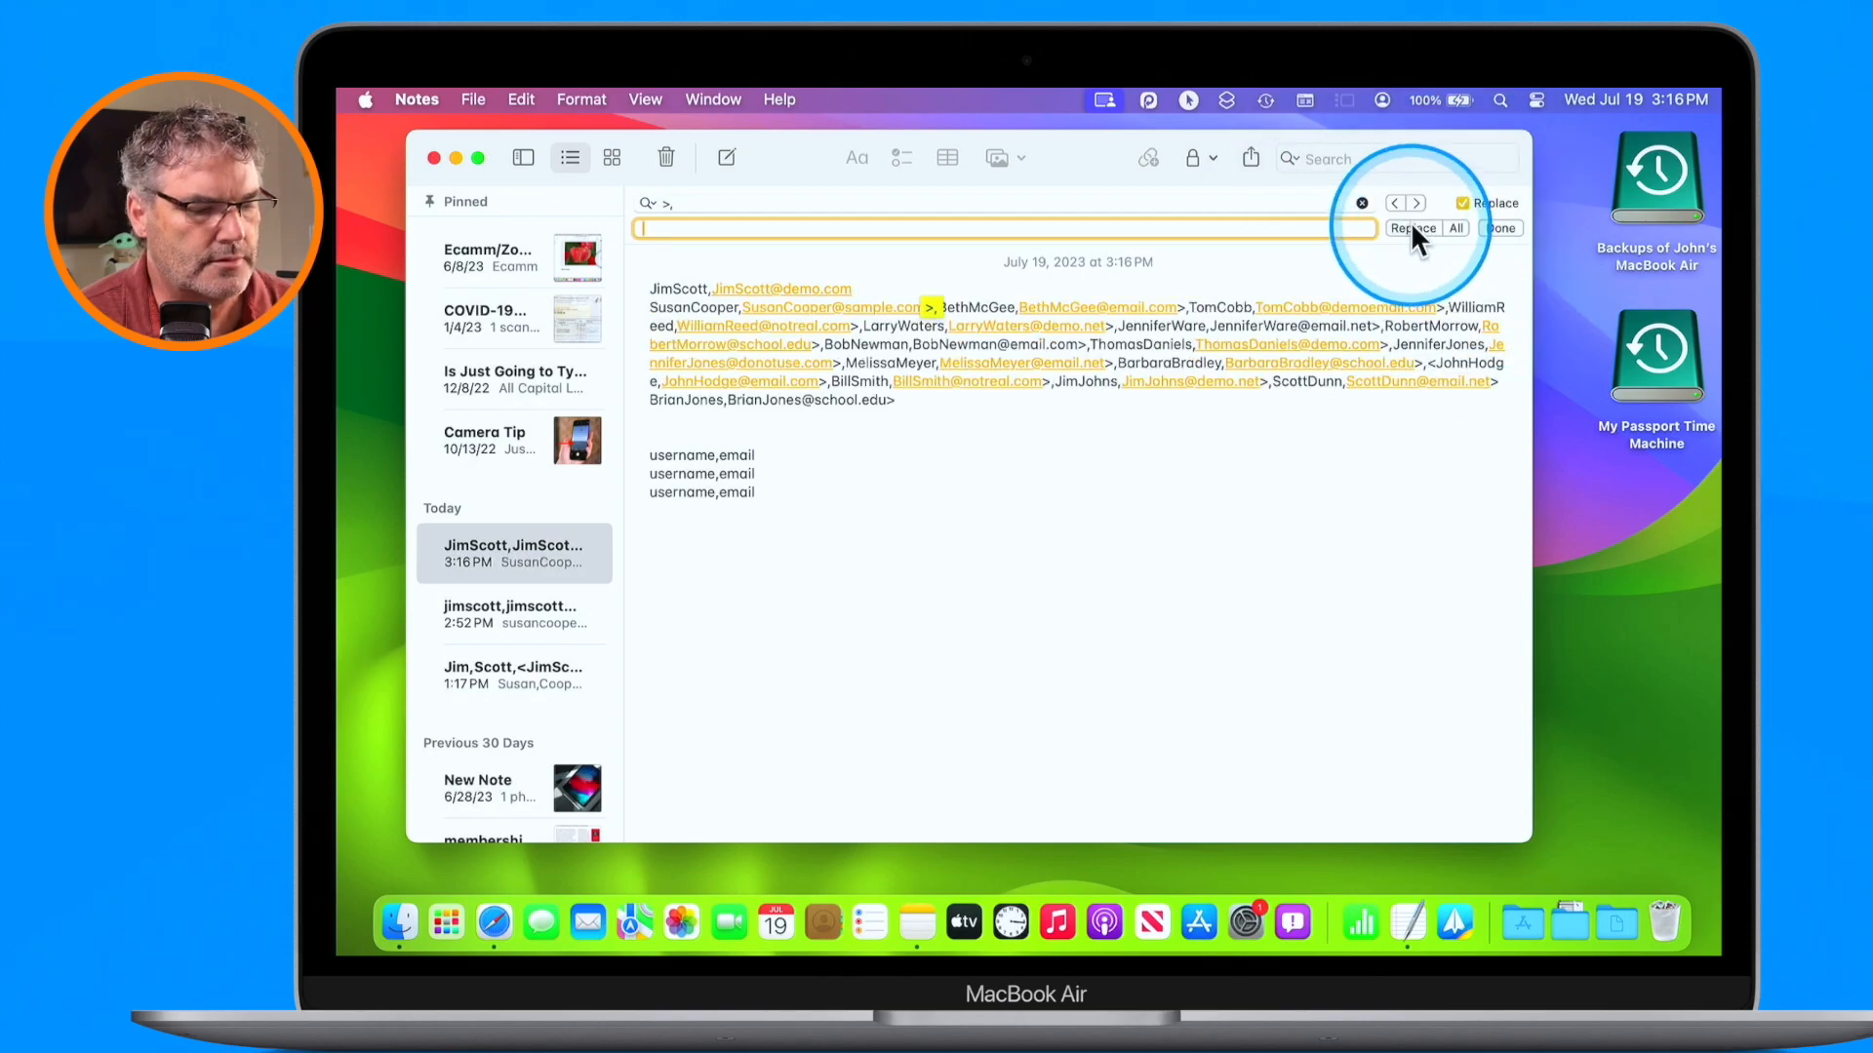
left_click(1411, 226)
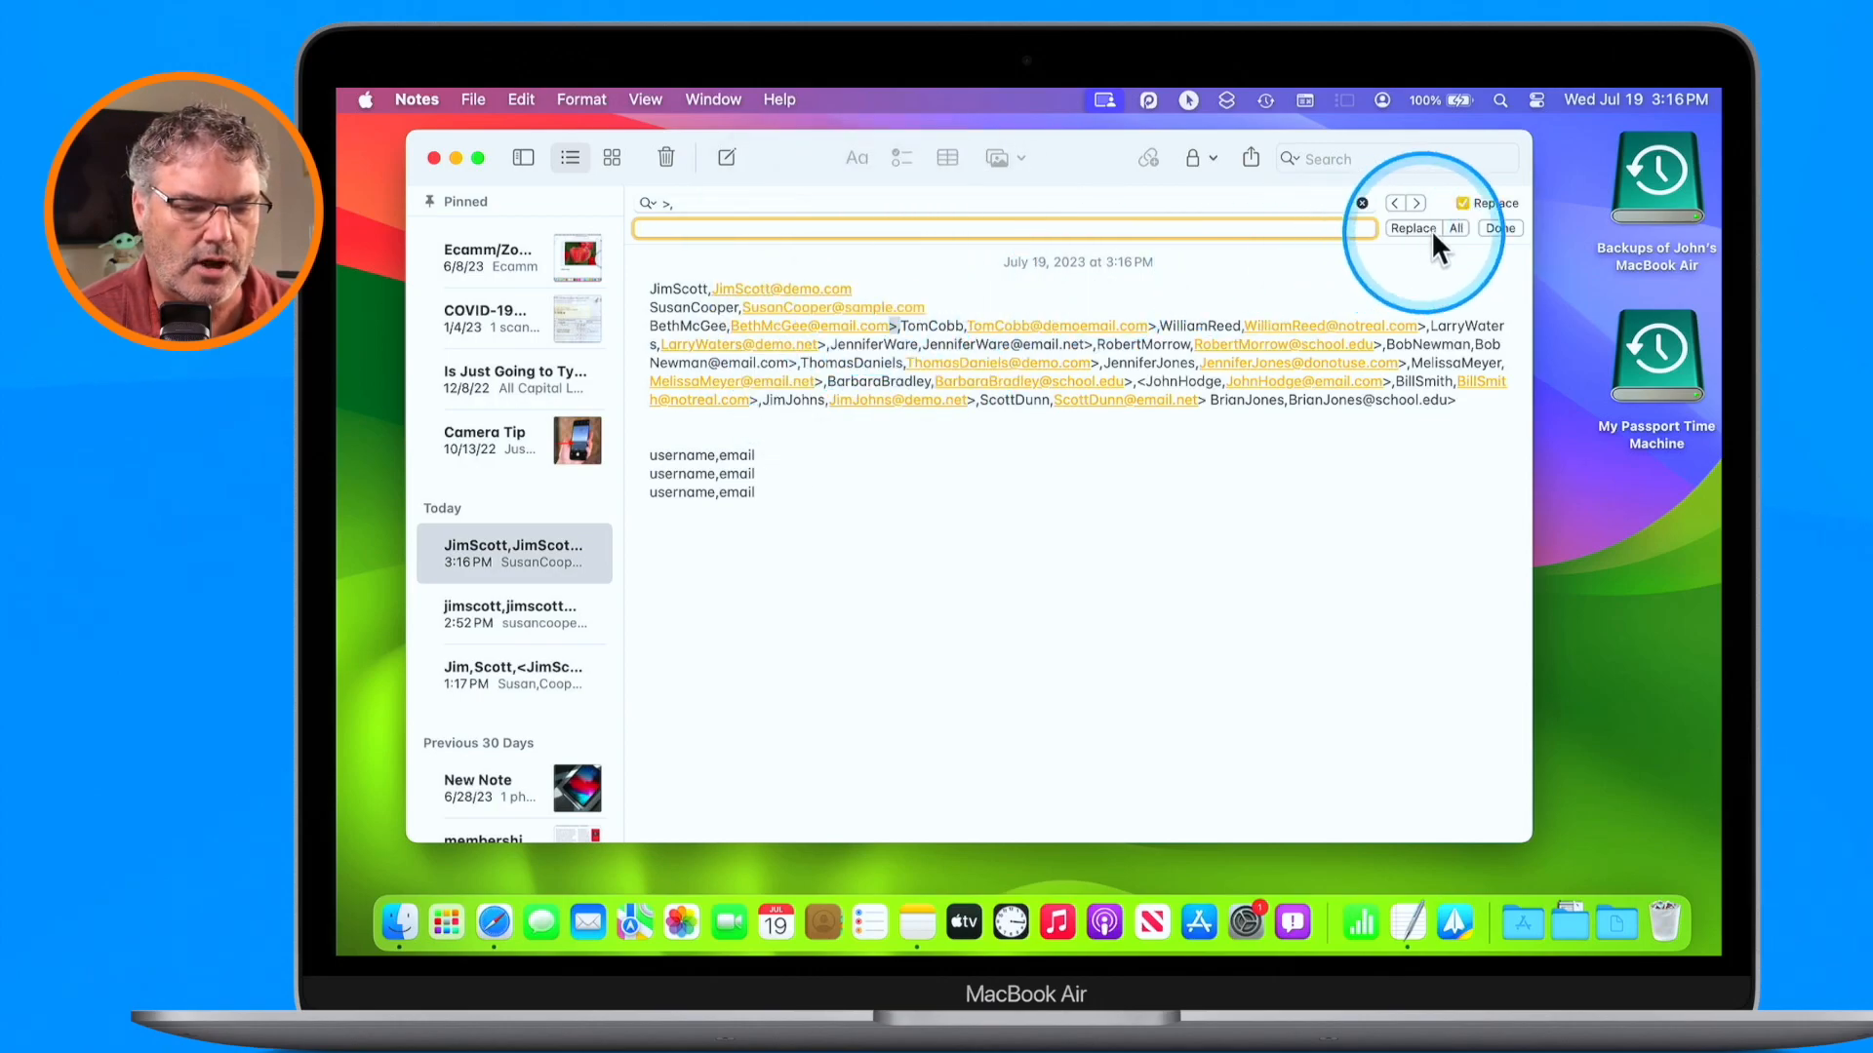
left_click(1455, 228)
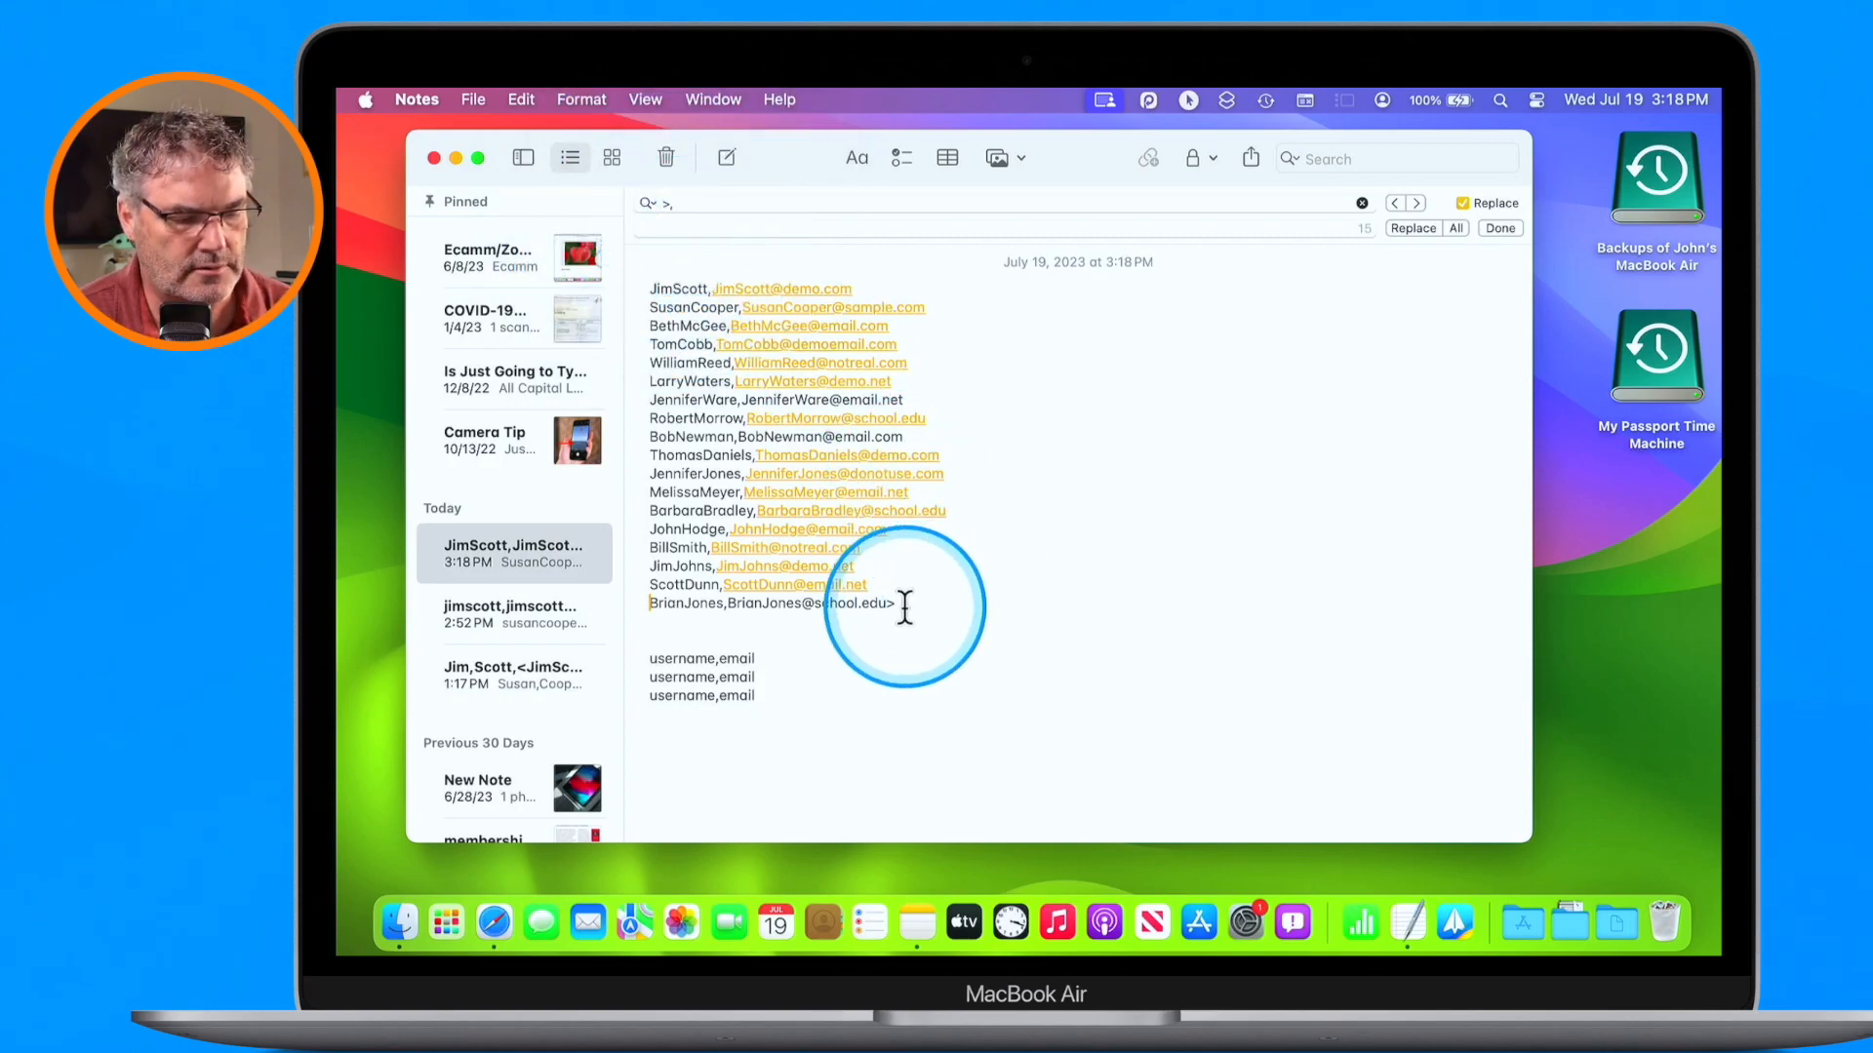
key("BackSpace")
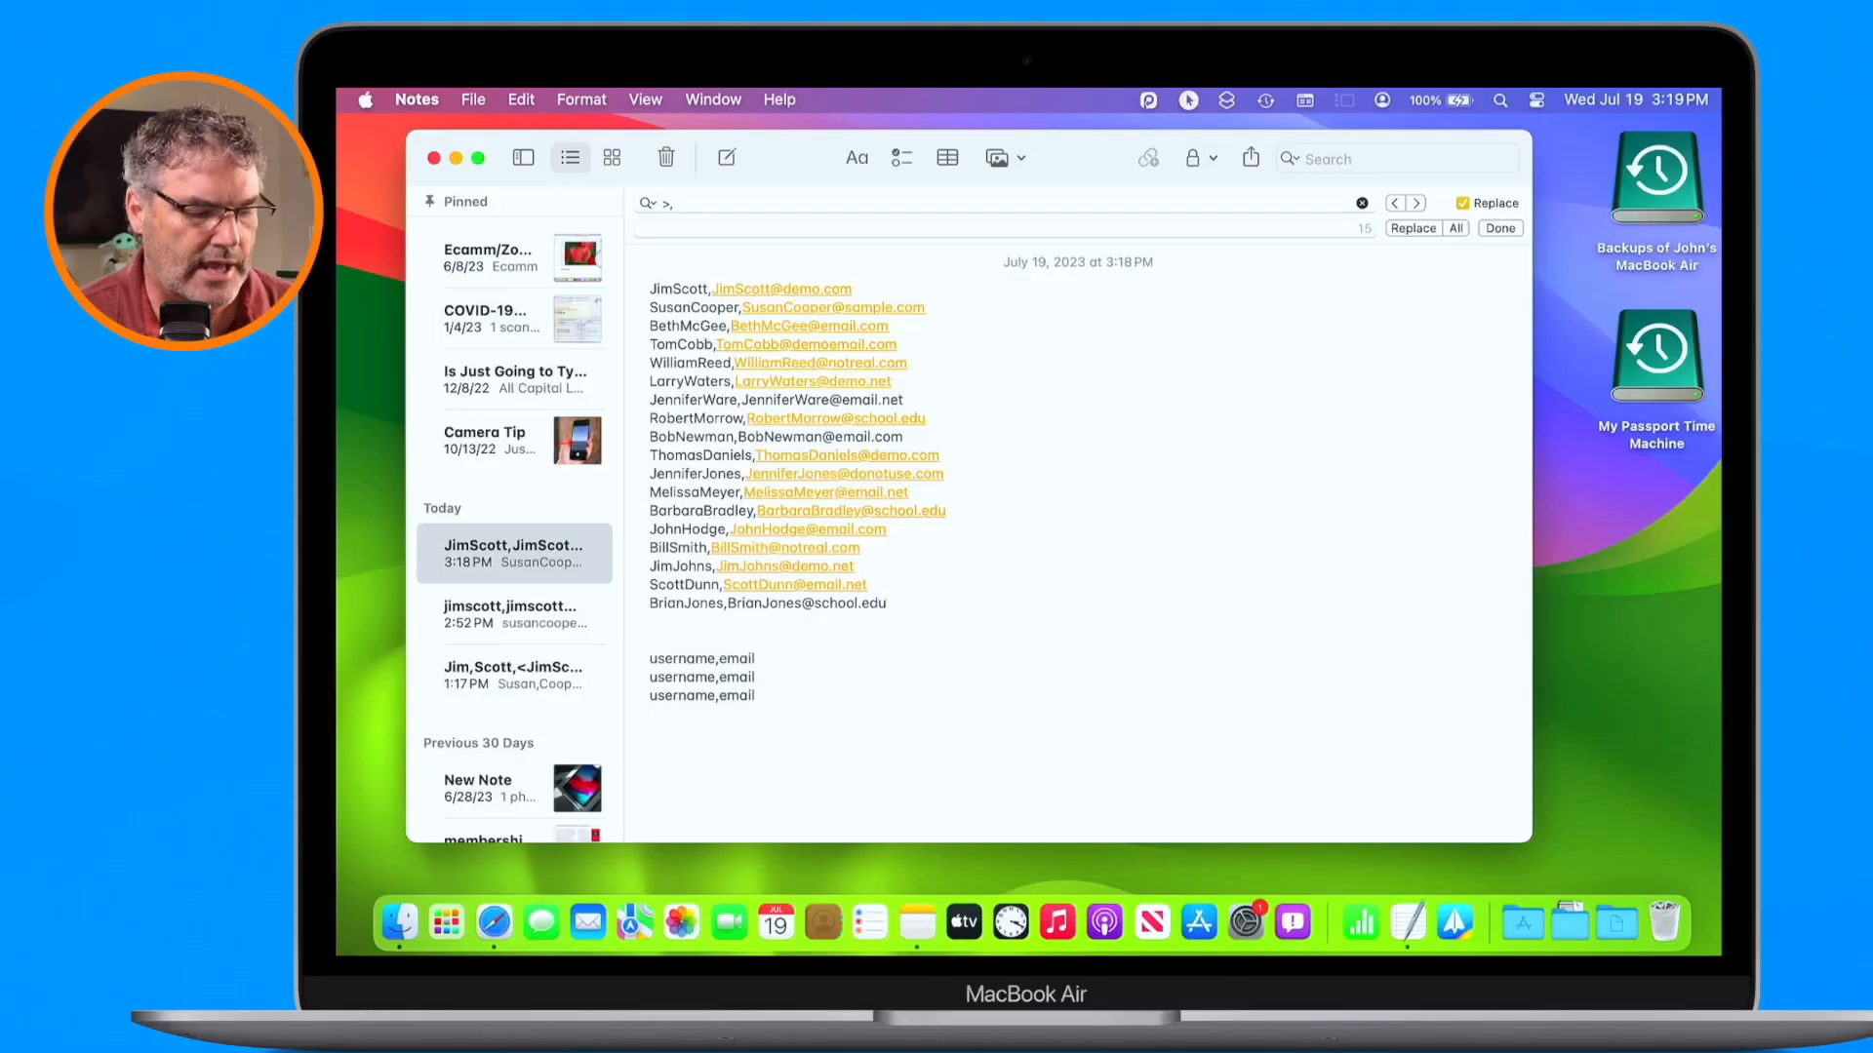
- Convert the whole username and email list, first row through last, to lower case
left_click_drag(898, 610, 639, 285)
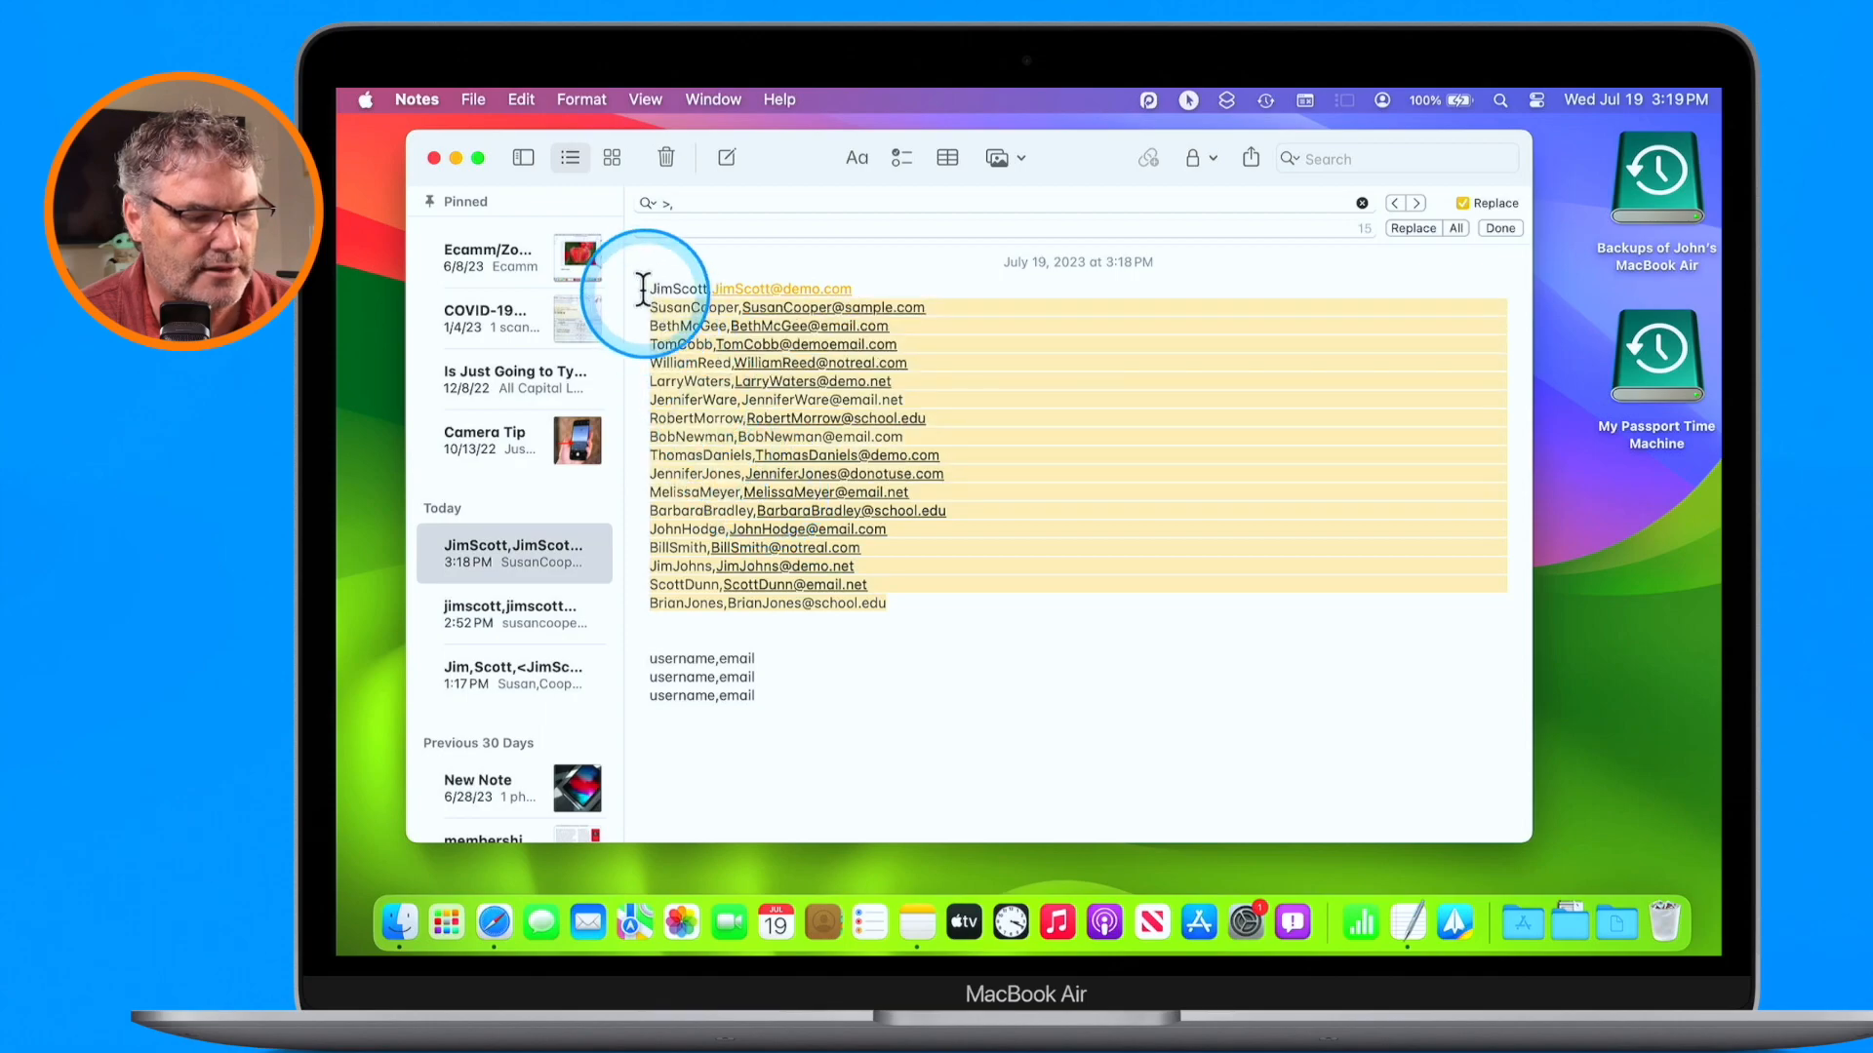
left_click(521, 100)
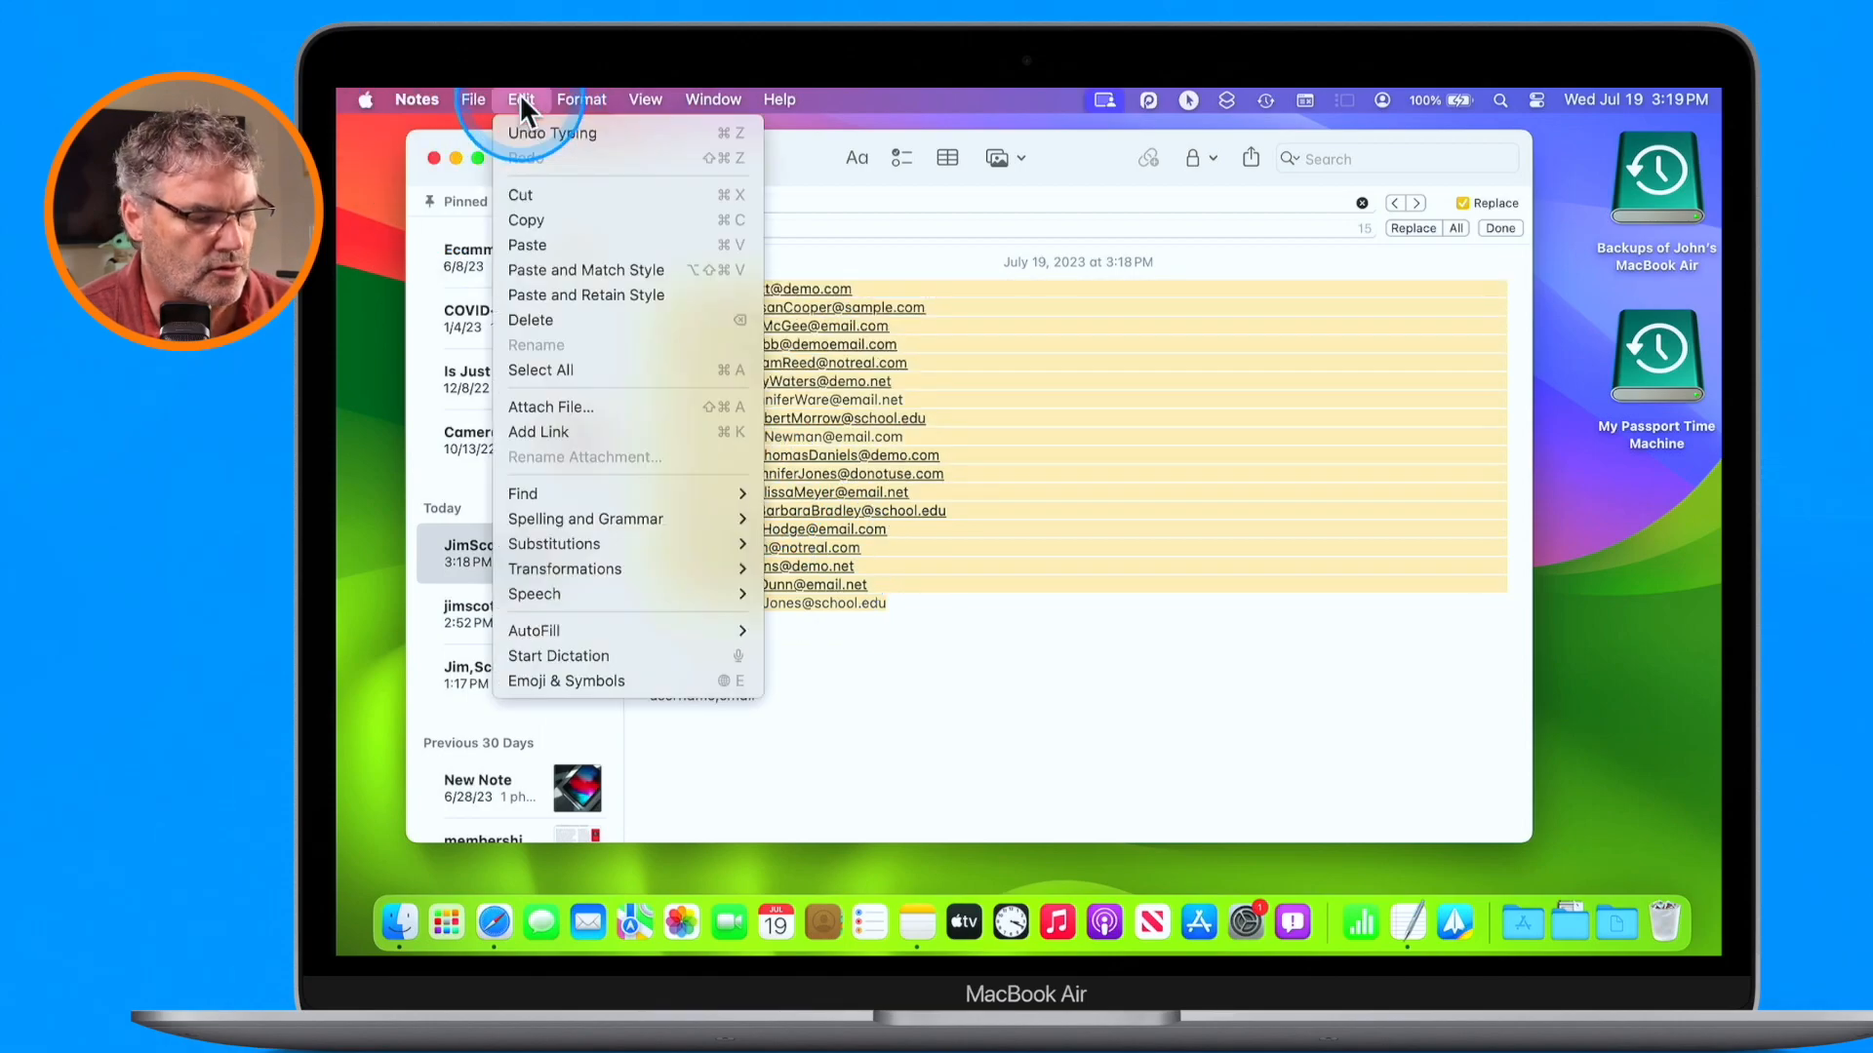
mouse_move(572, 564)
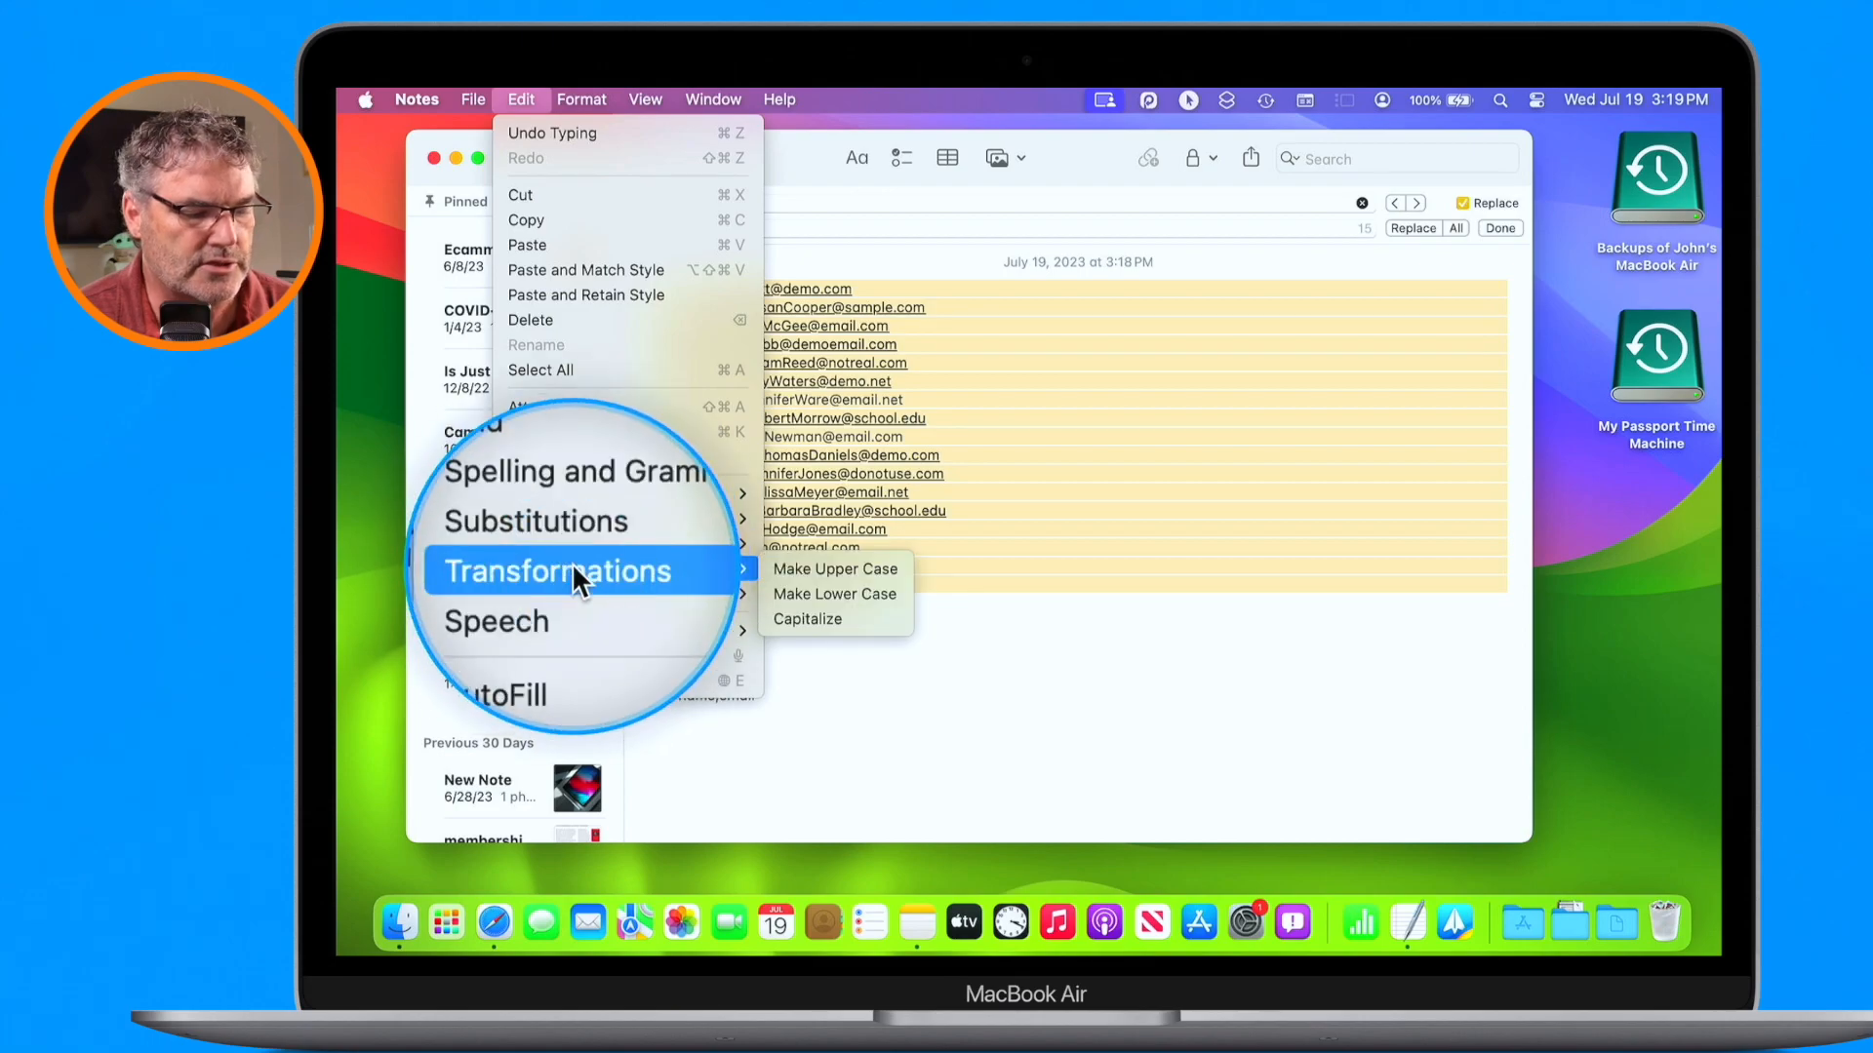
left_click(820, 587)
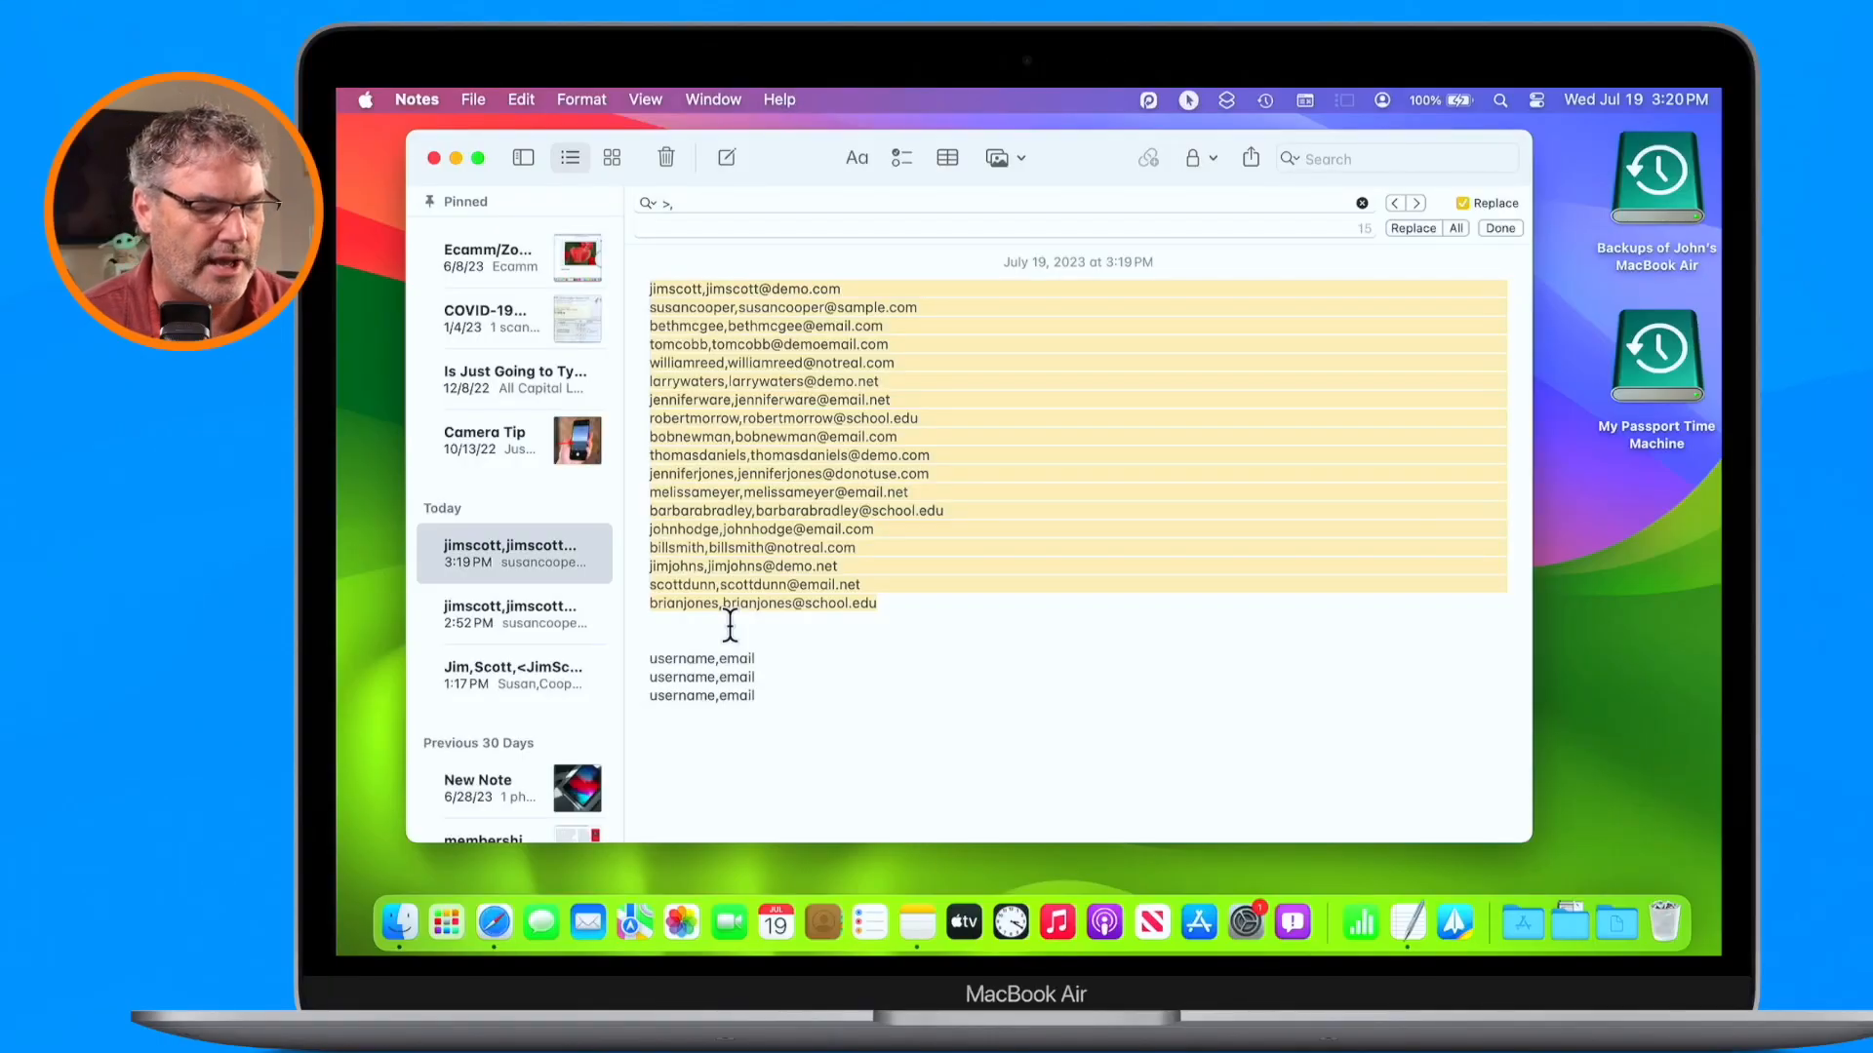
key("ctrl+alt+m")
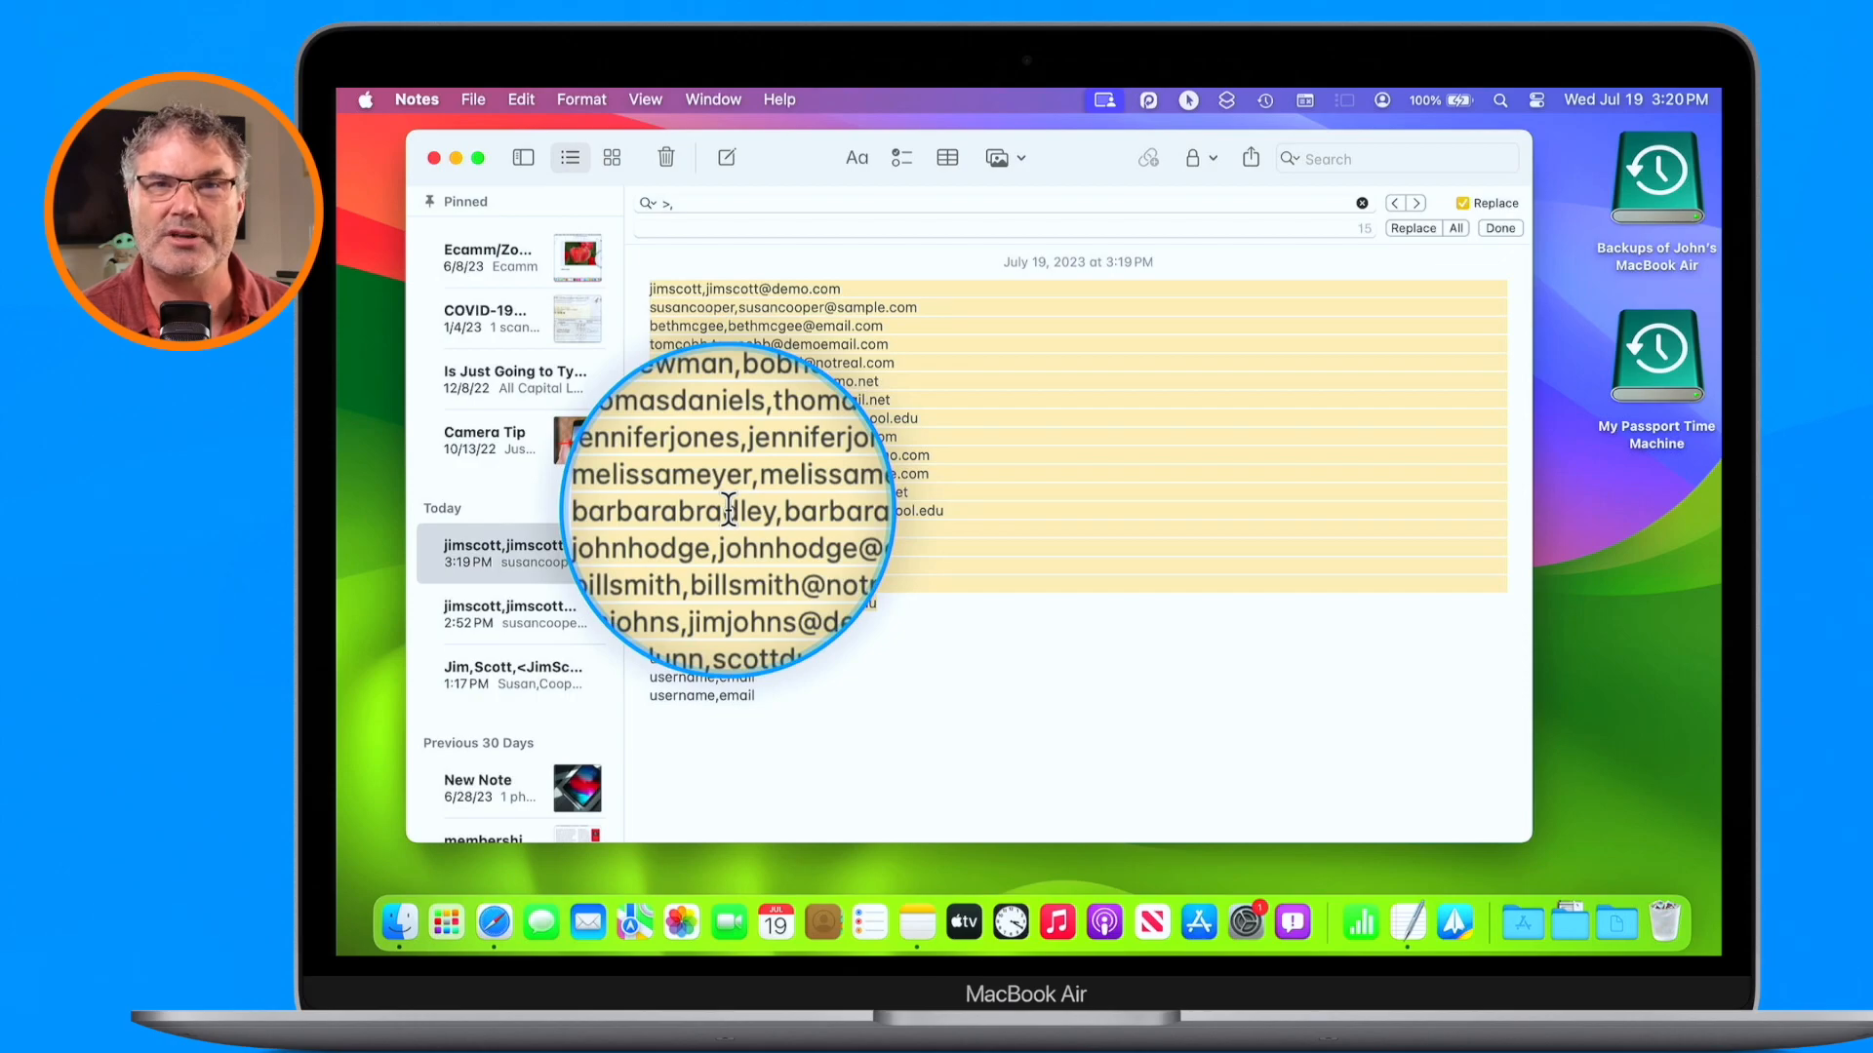
key("ctrl+alt+m")
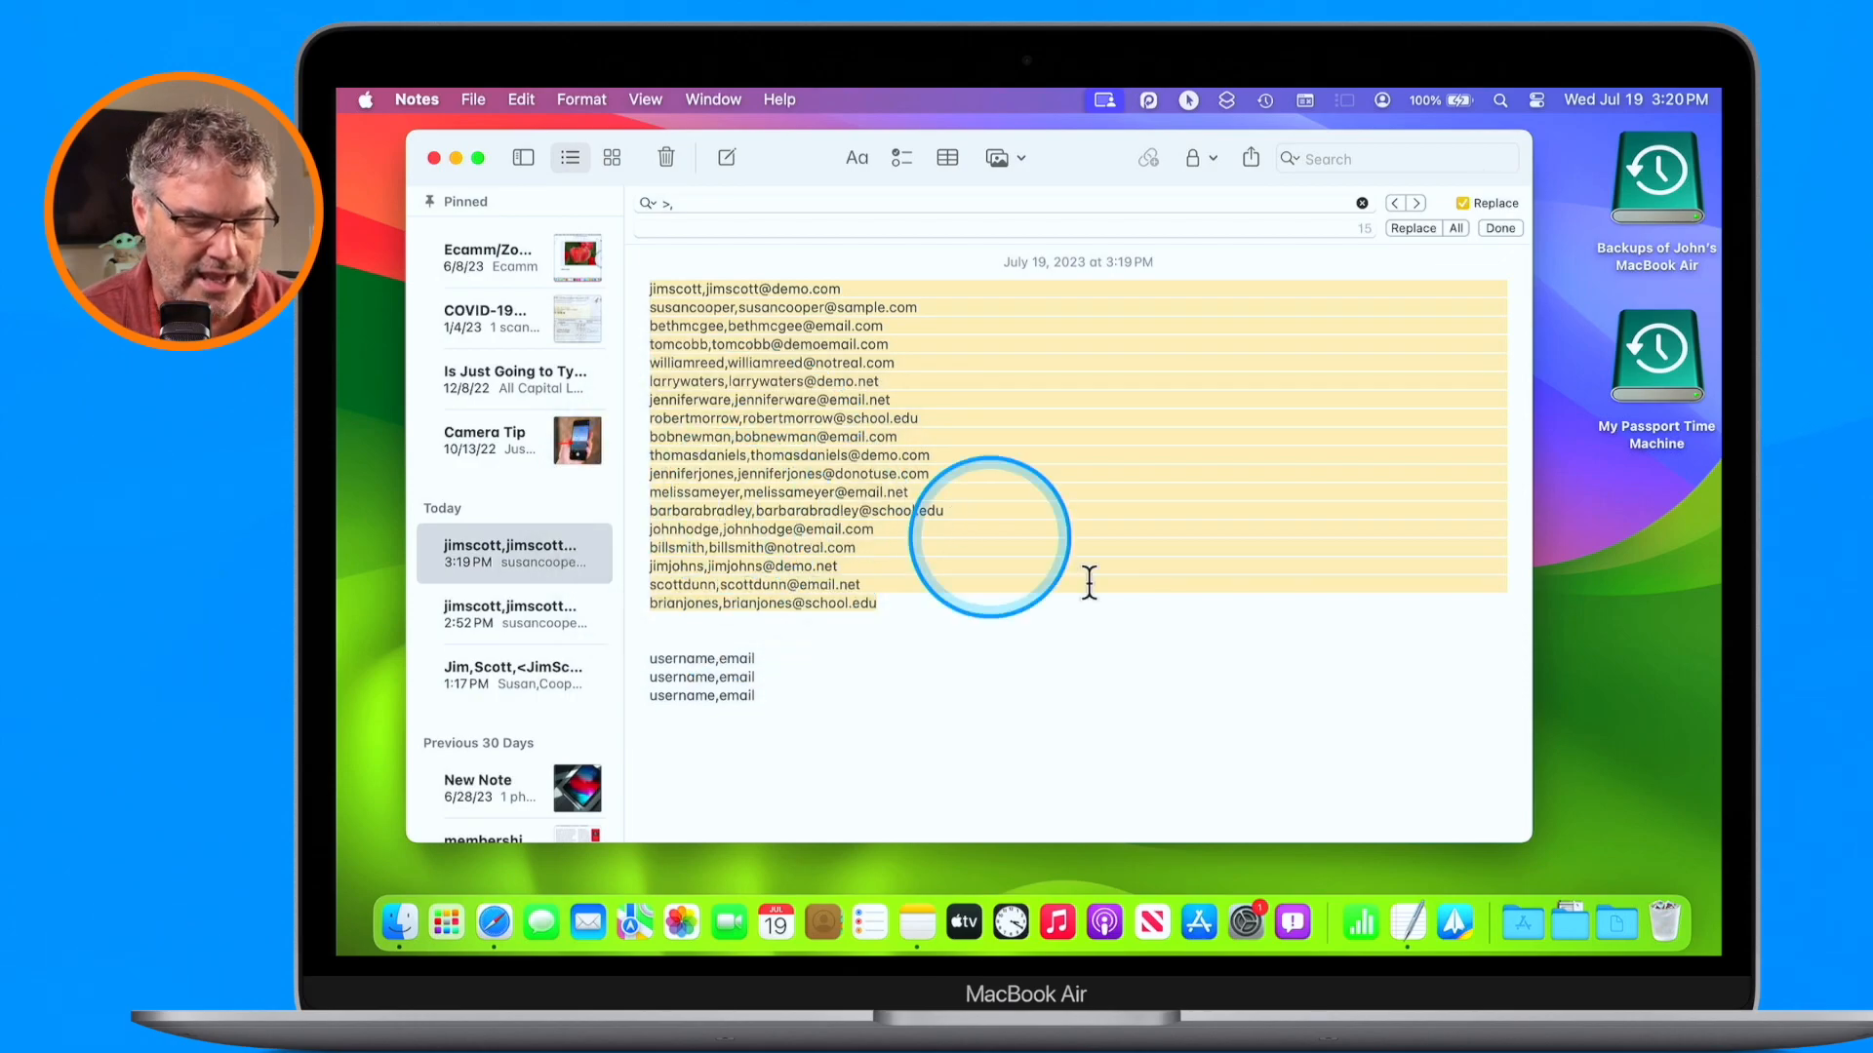
key("ctrl+alt+m")
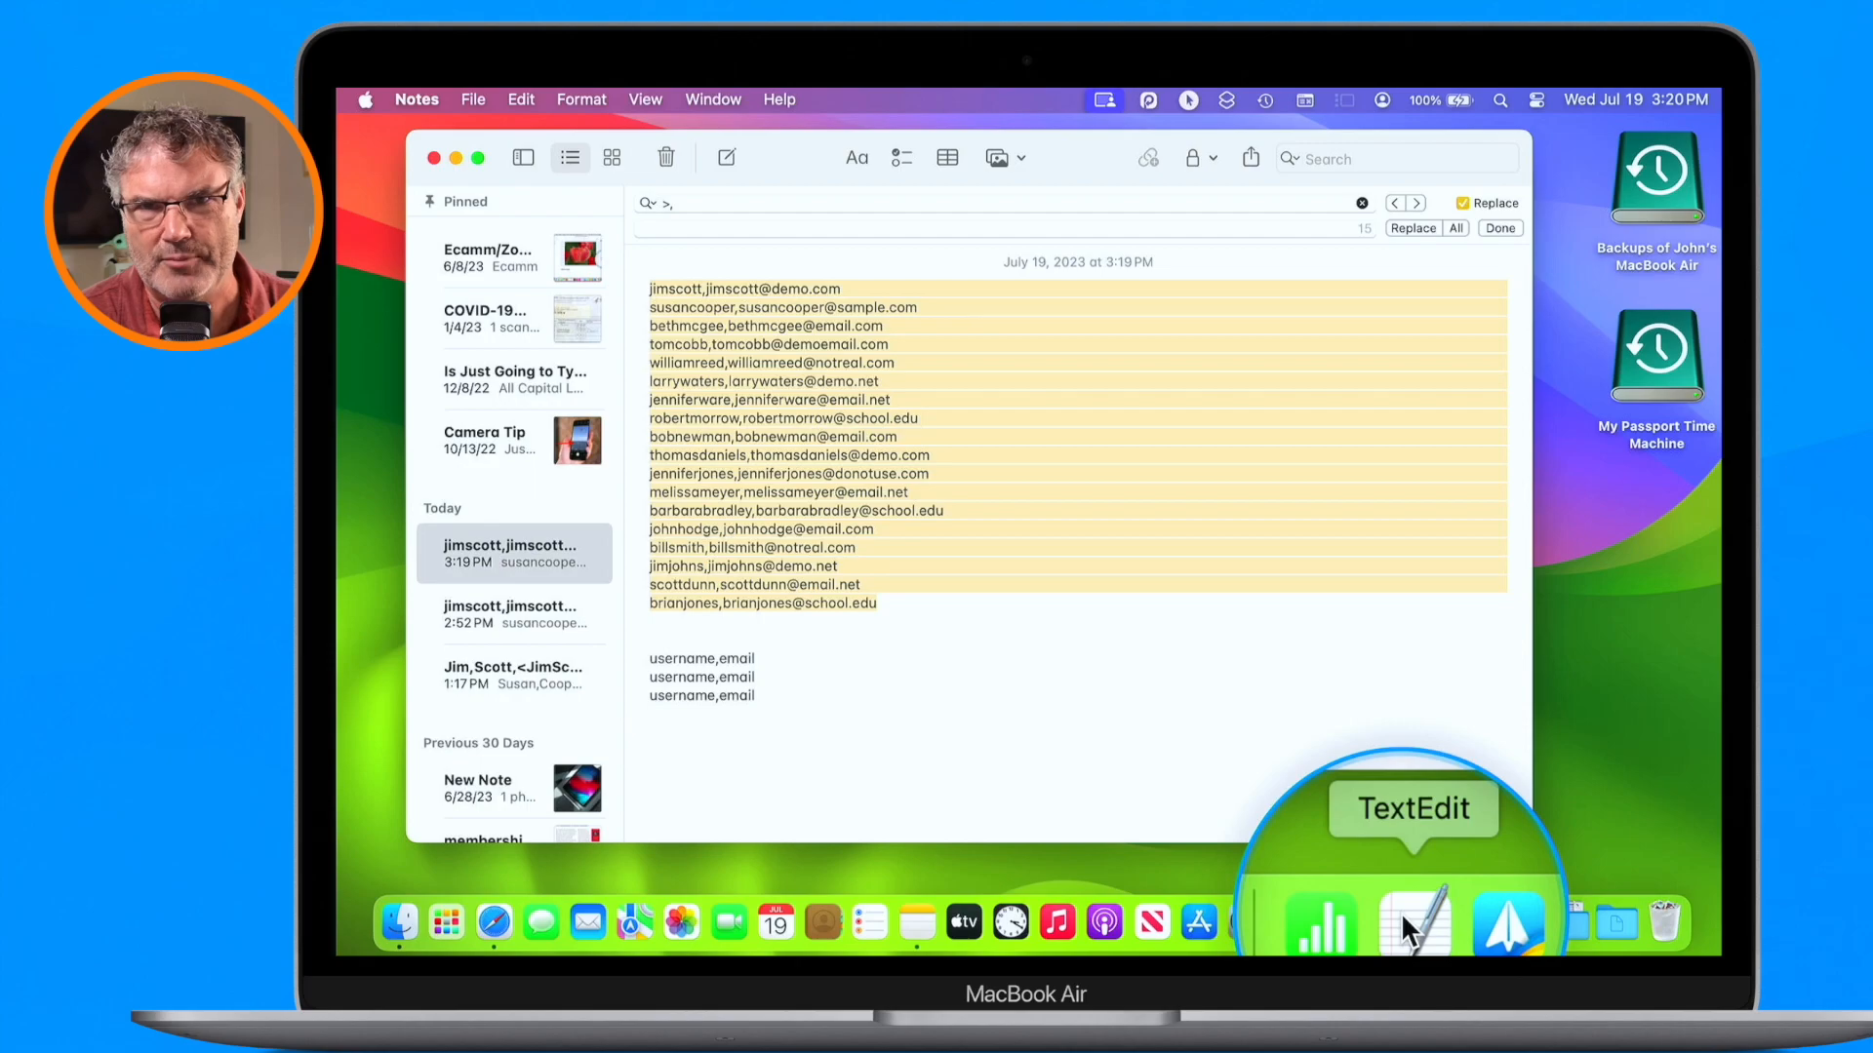
key("ctrl+alt+m")
- Switch to TextEdit, create a new blank document and move its window beside the list in the note
left_click(1404, 917)
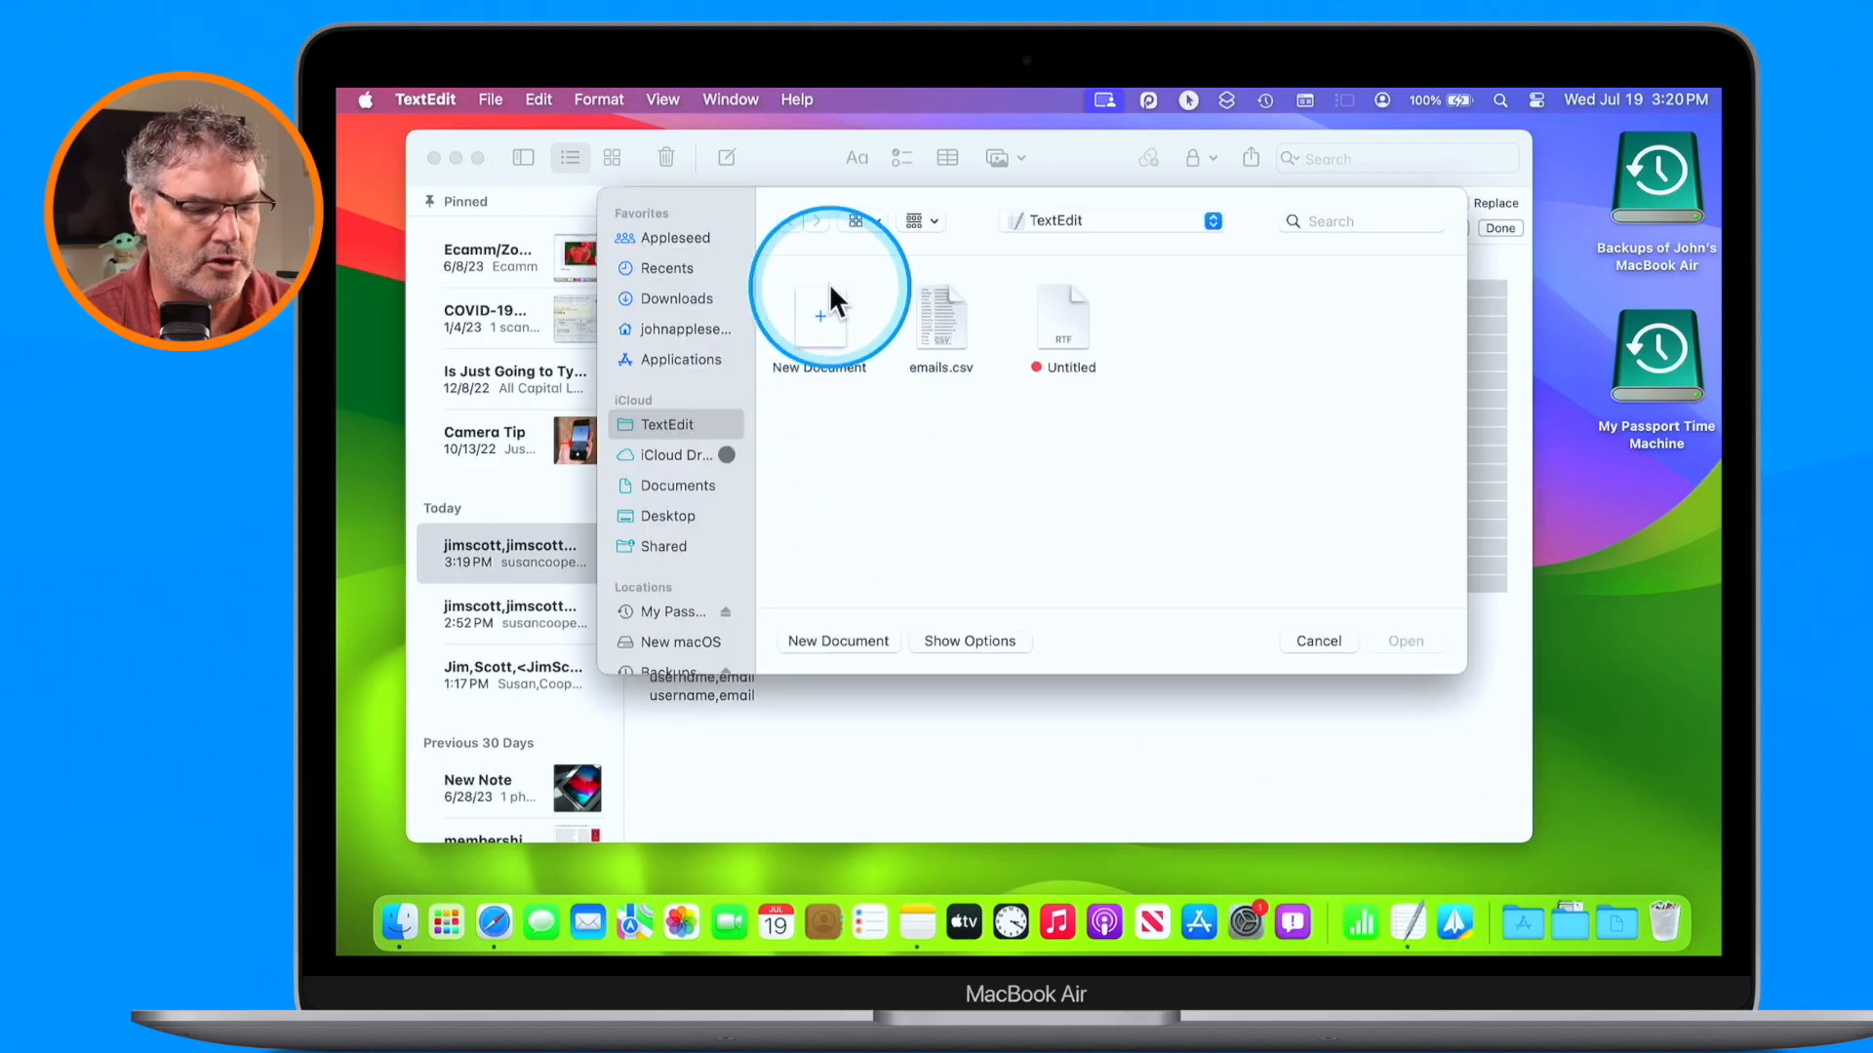
double_click(820, 317)
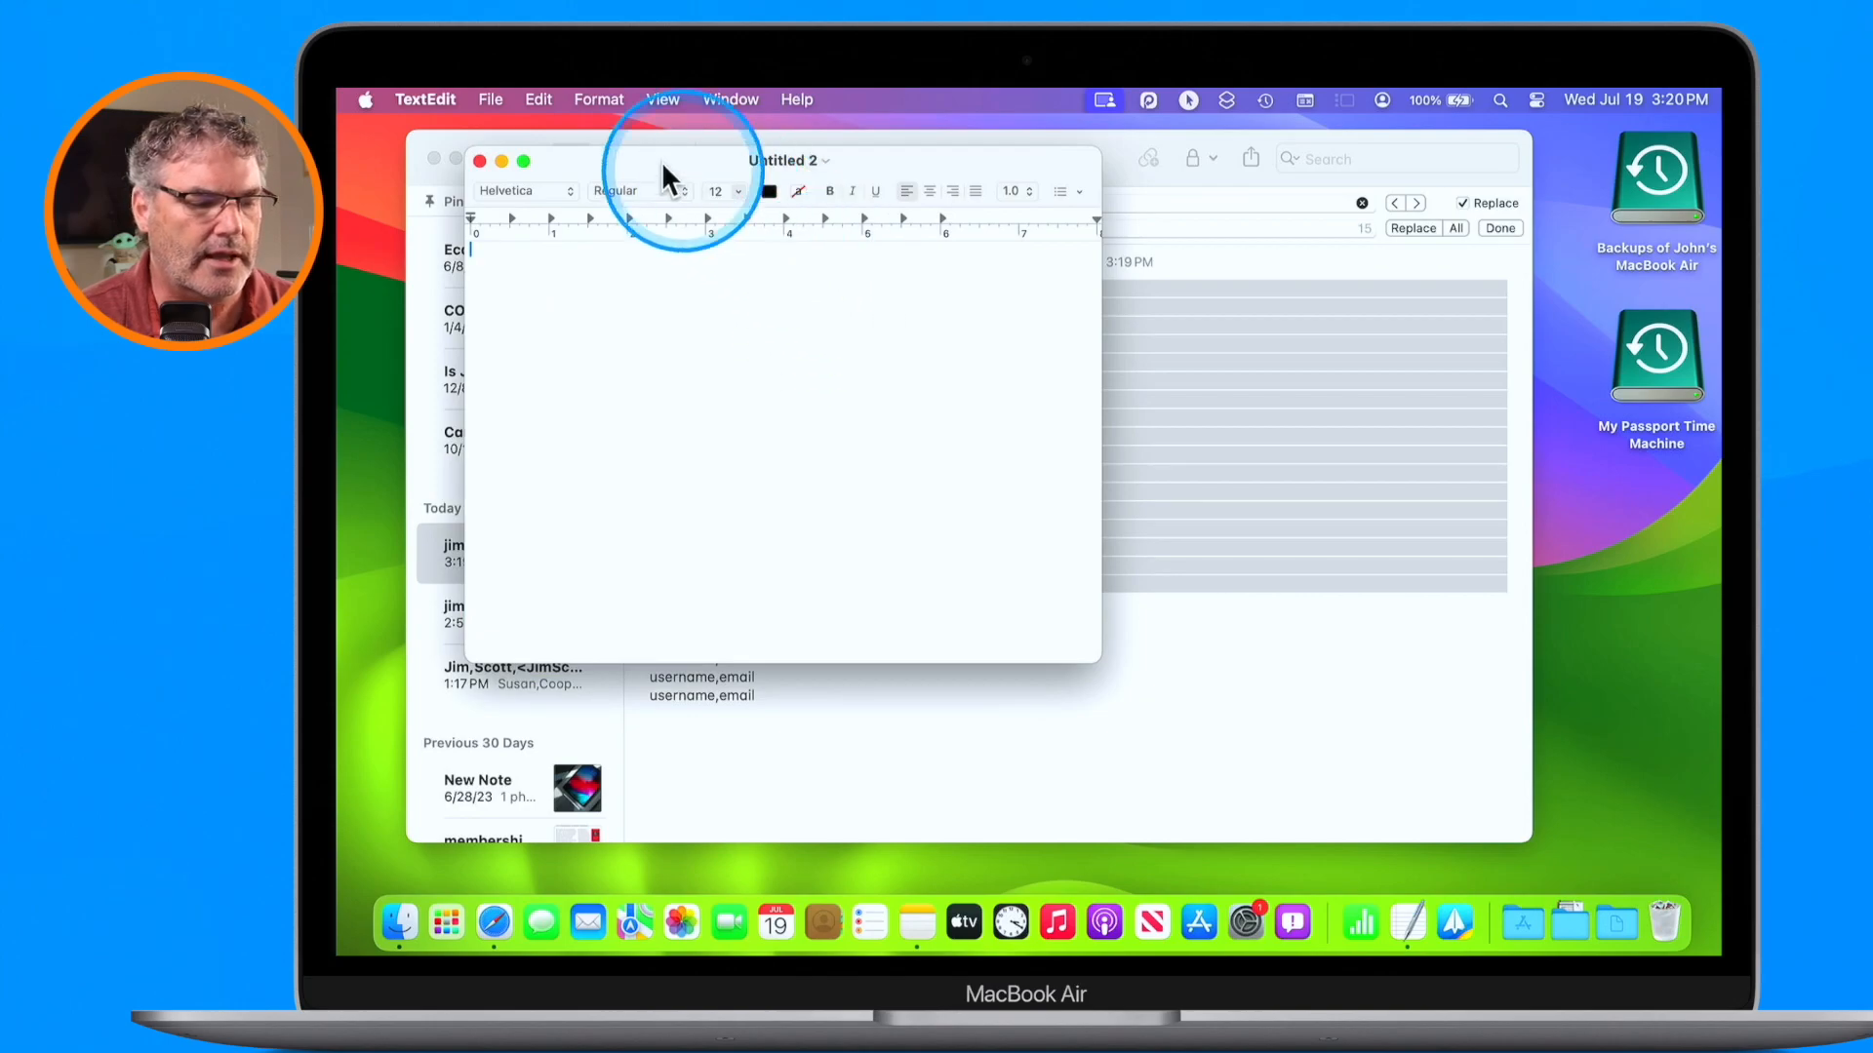
left_click_drag(653, 160, 1268, 366)
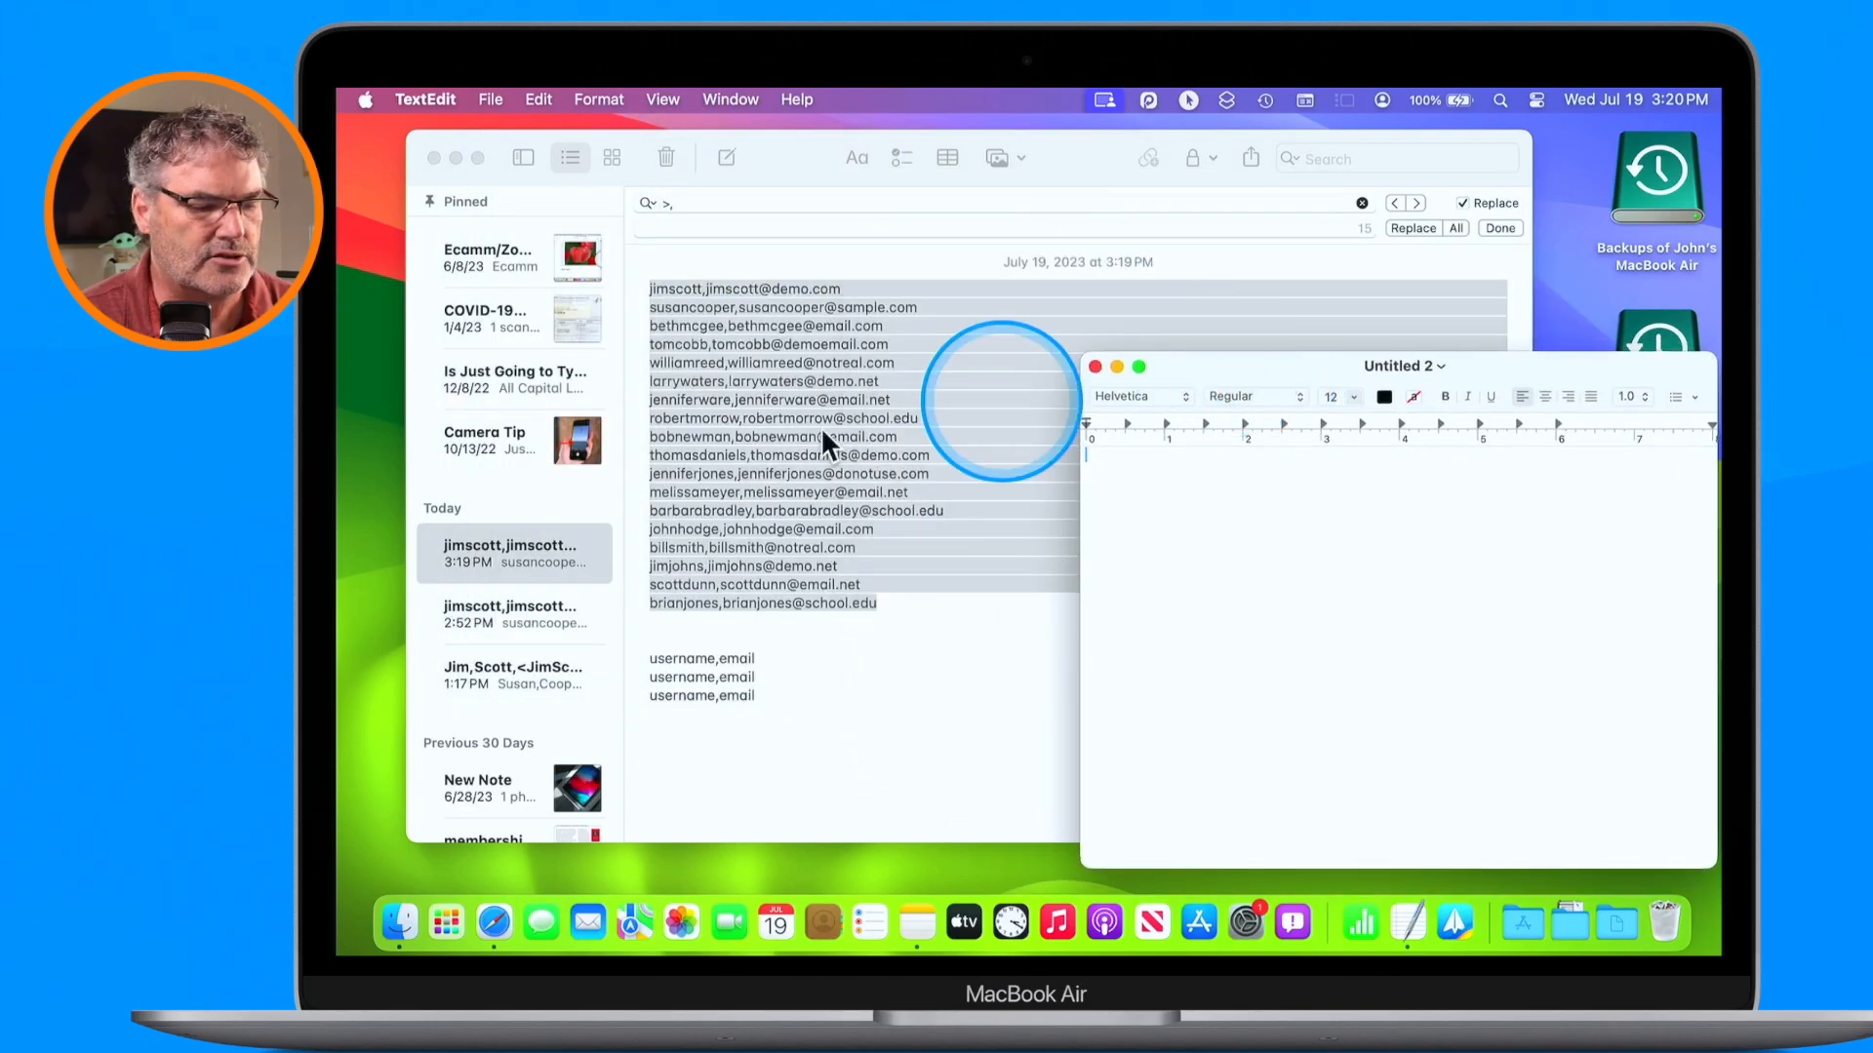
- Copy the selected username and email list from the note and paste it into the blank TextEdit document
left_click(730, 416)
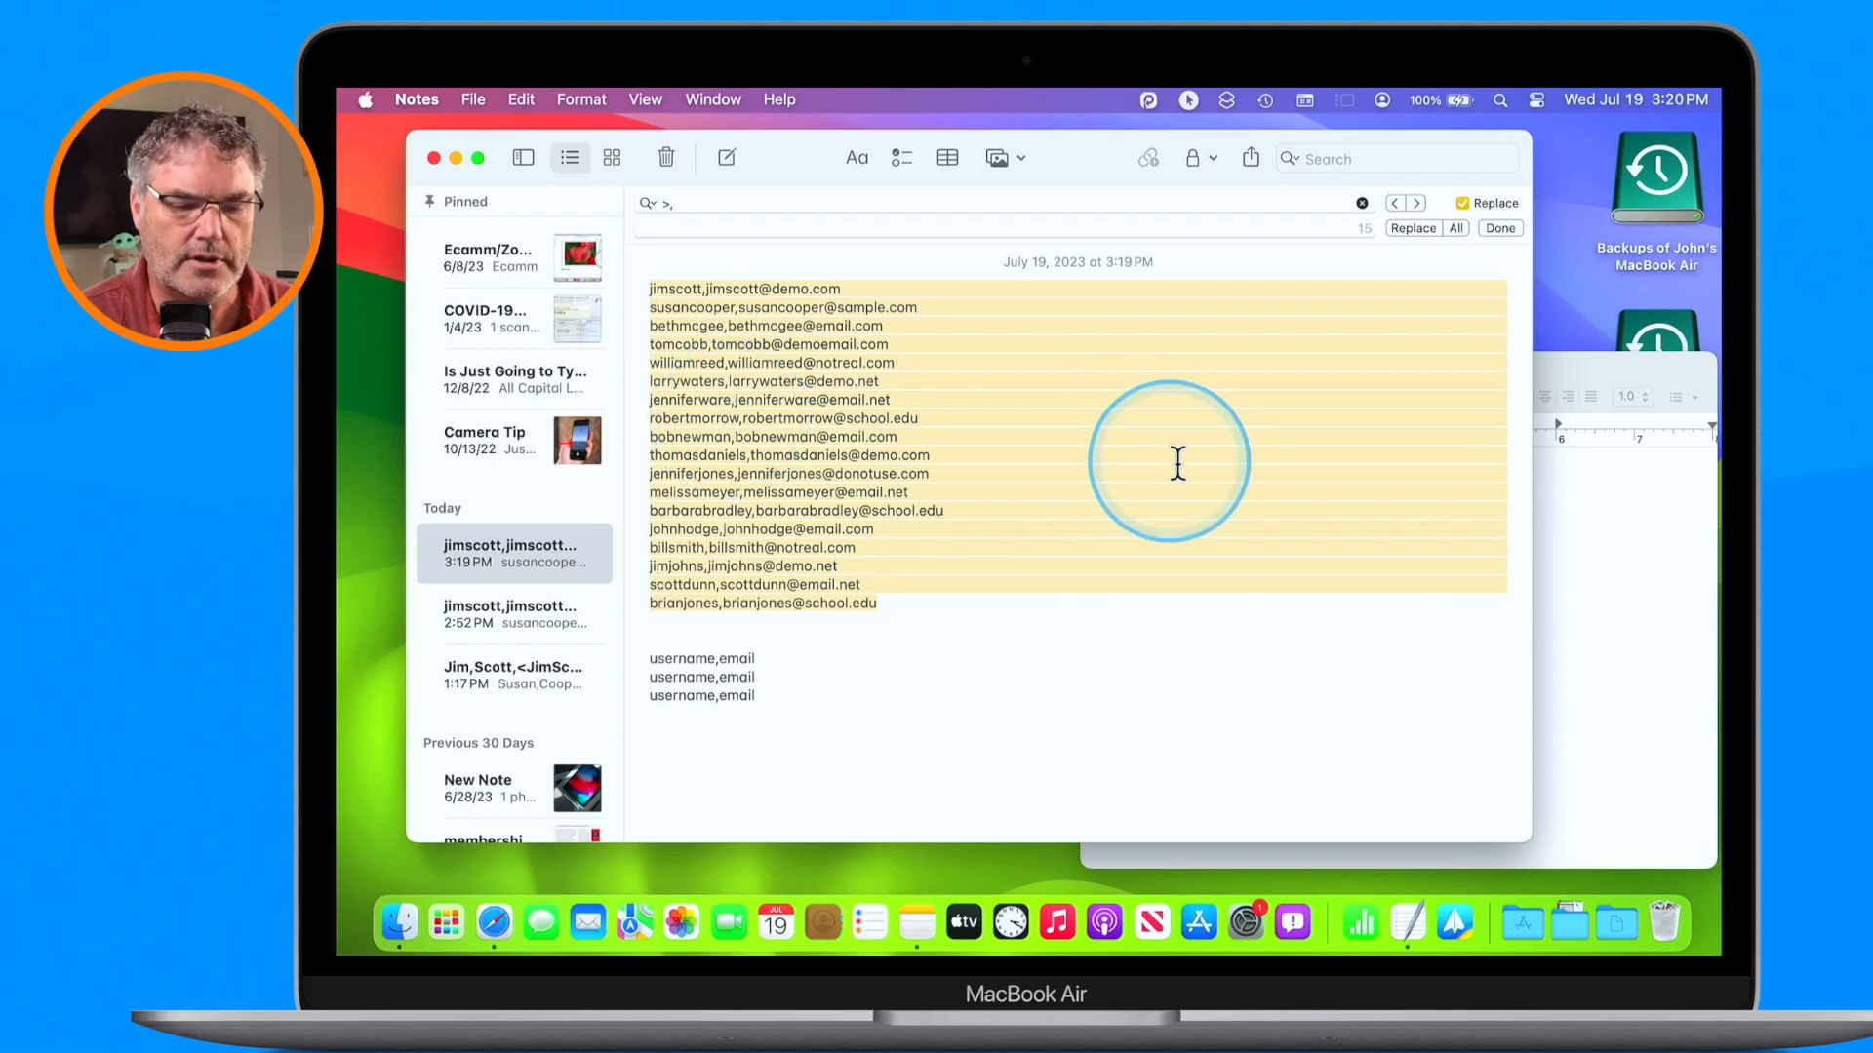
left_click(1575, 571)
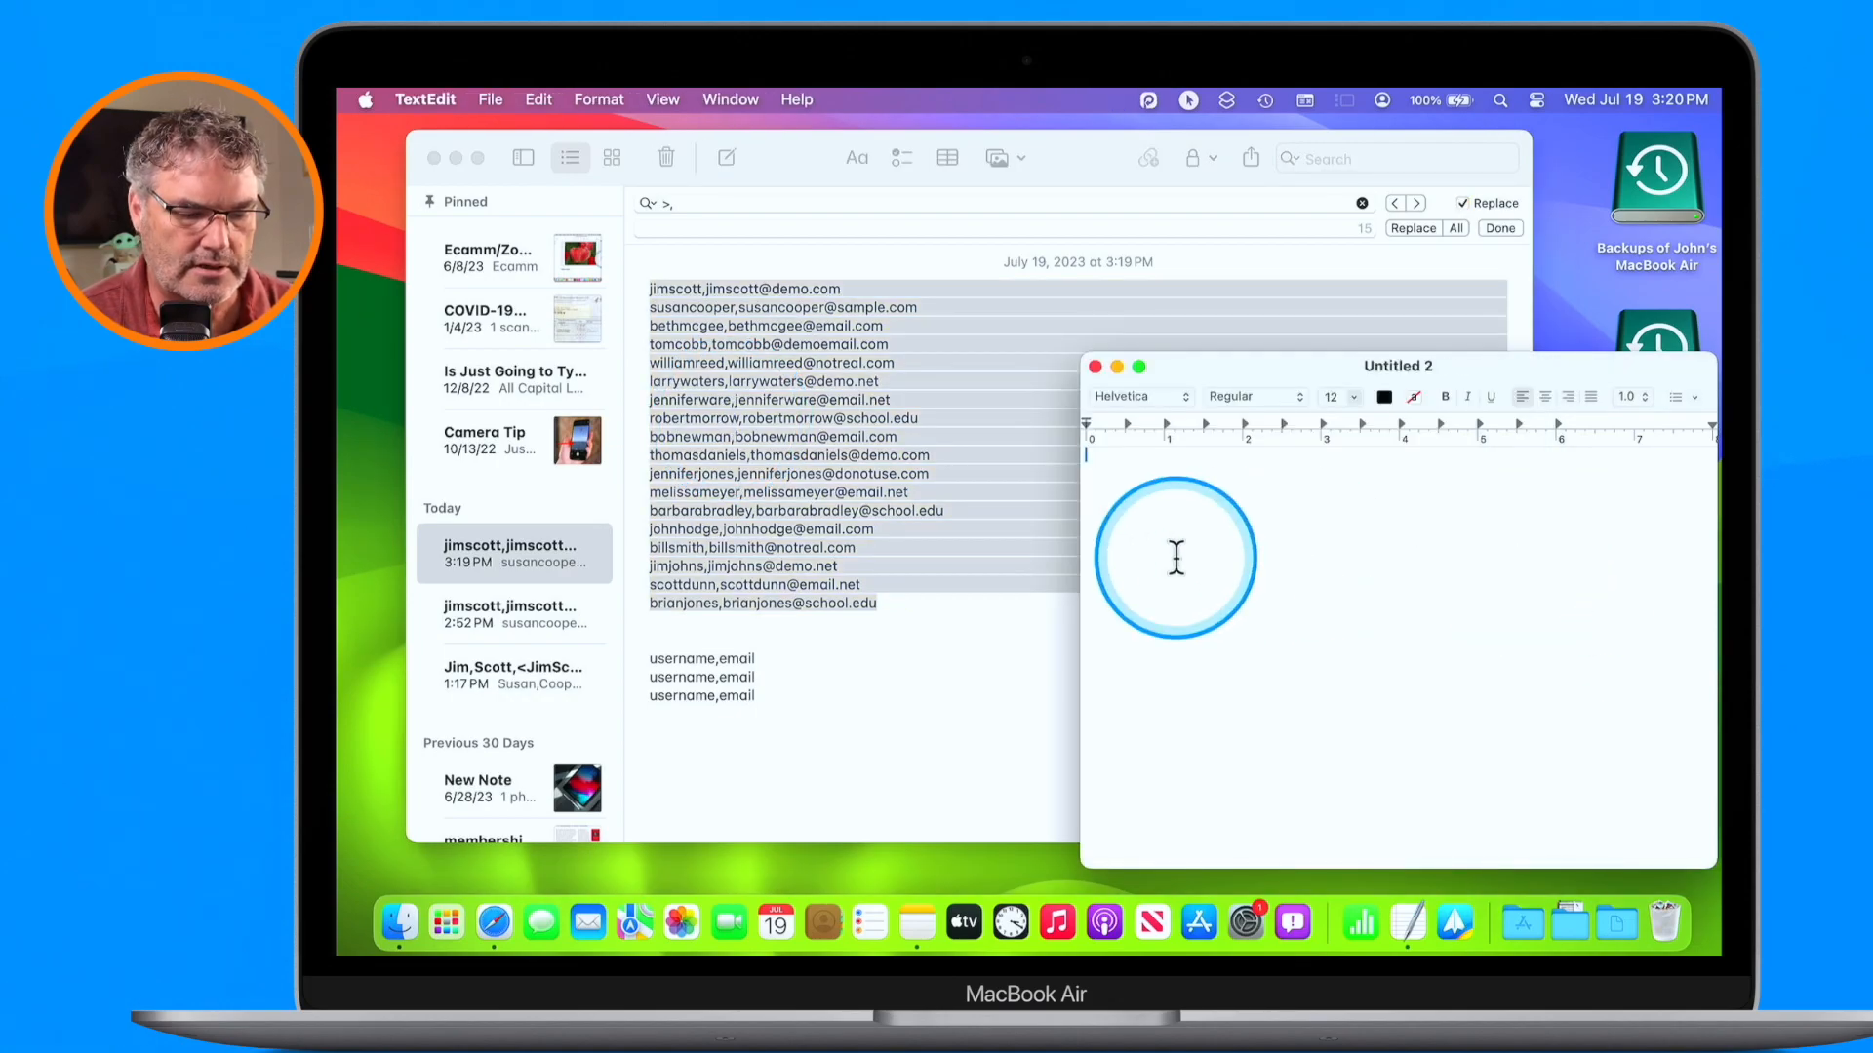
key("super+v")
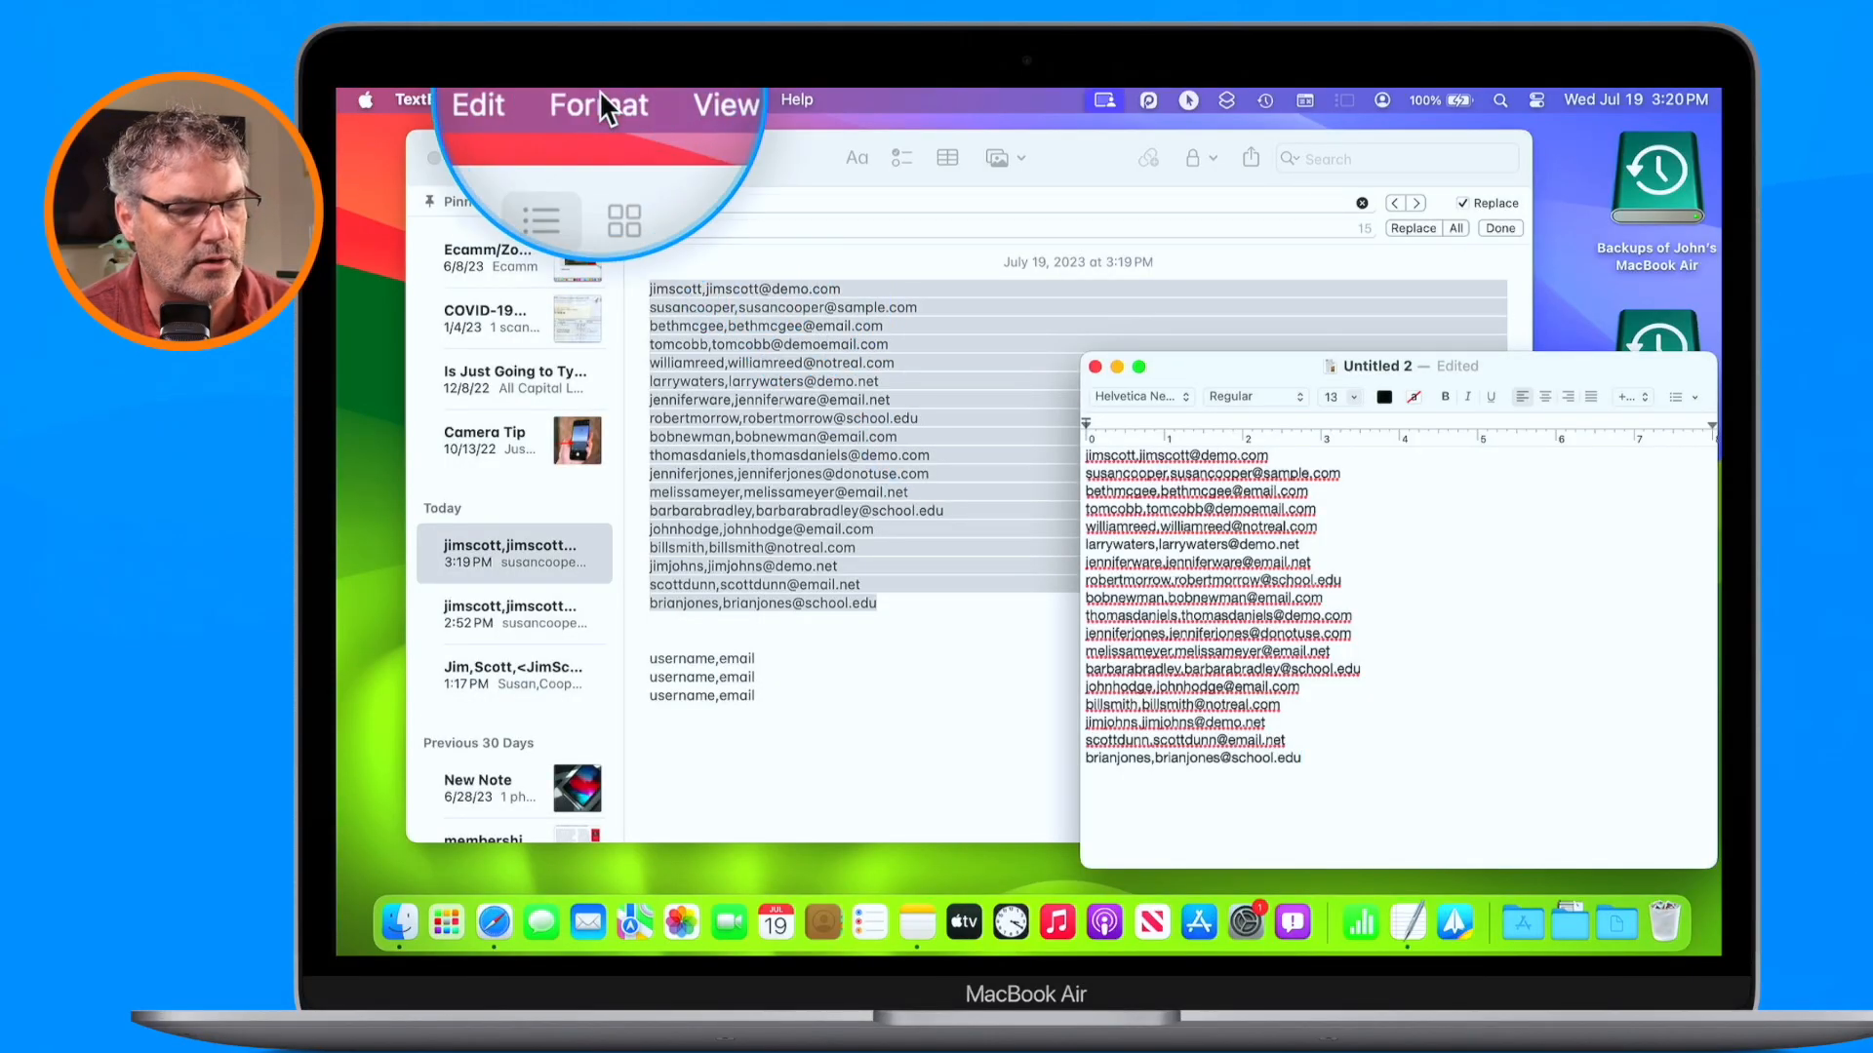
- Convert the document with the pasted list from rich text to plain text
left_click(601, 98)
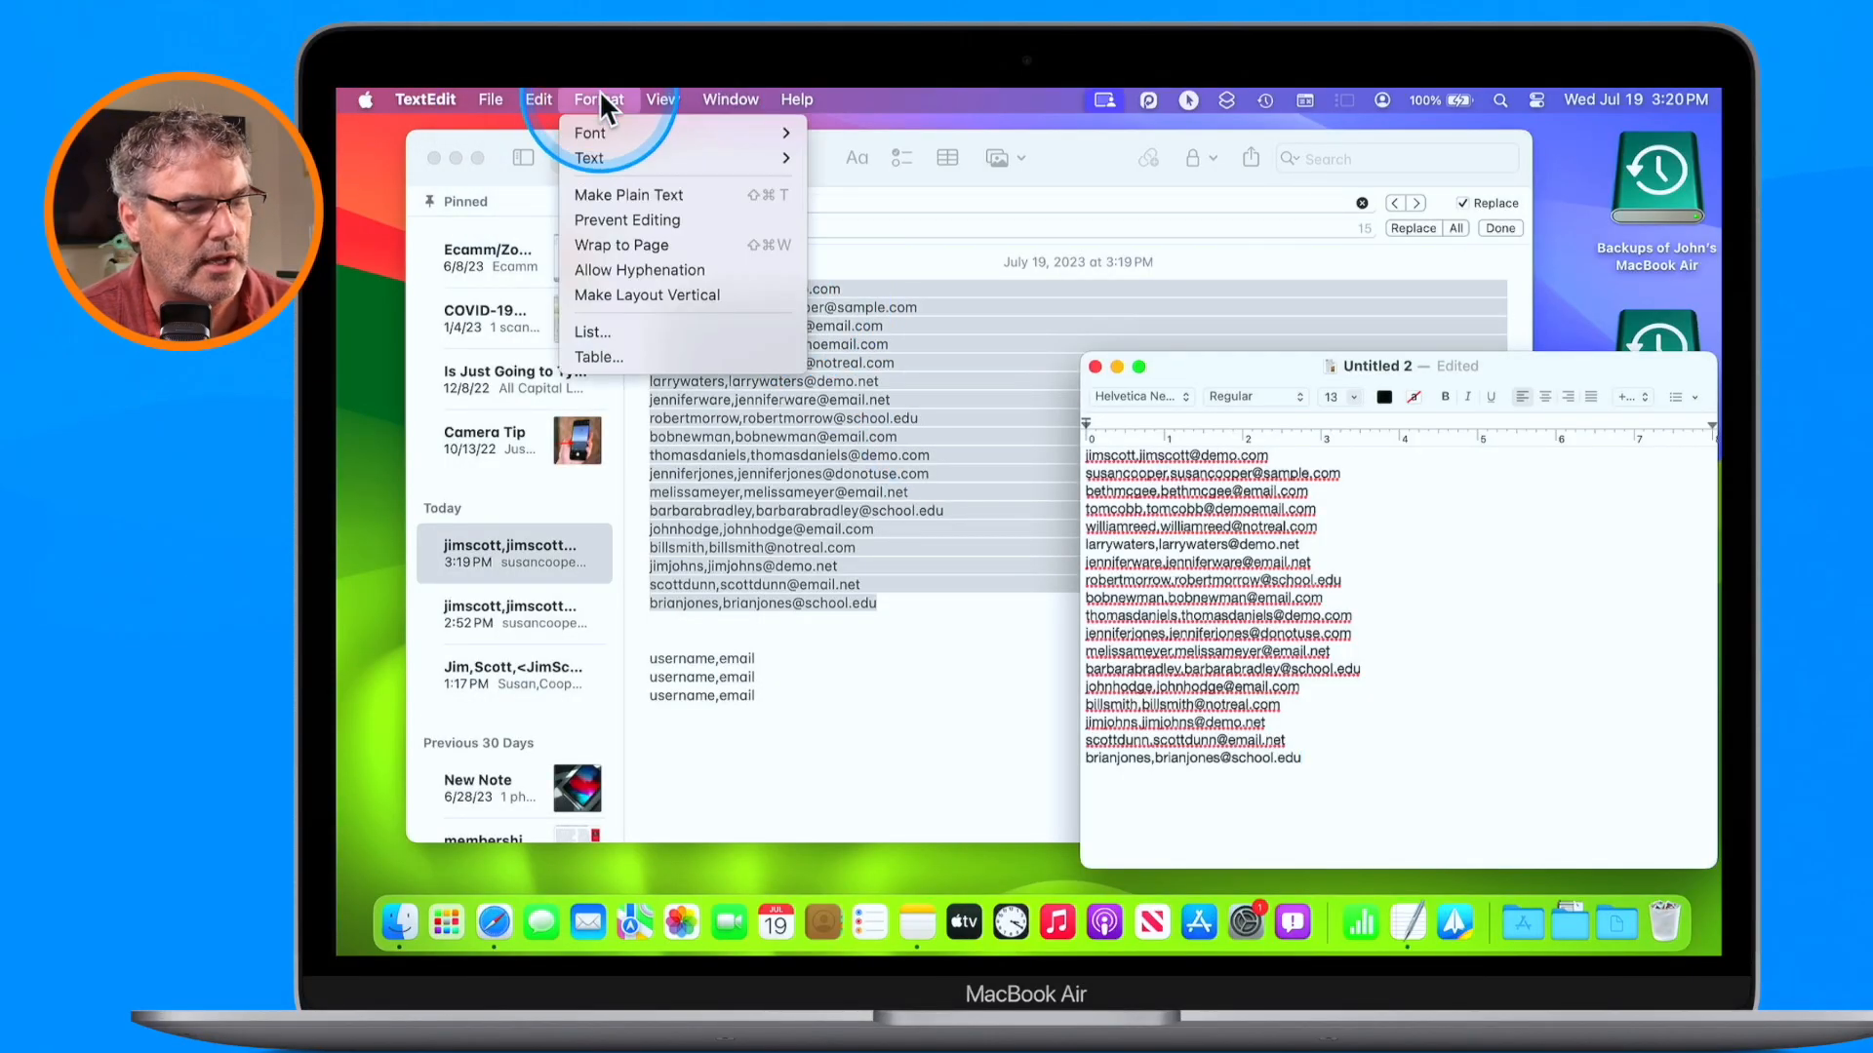
left_click(616, 190)
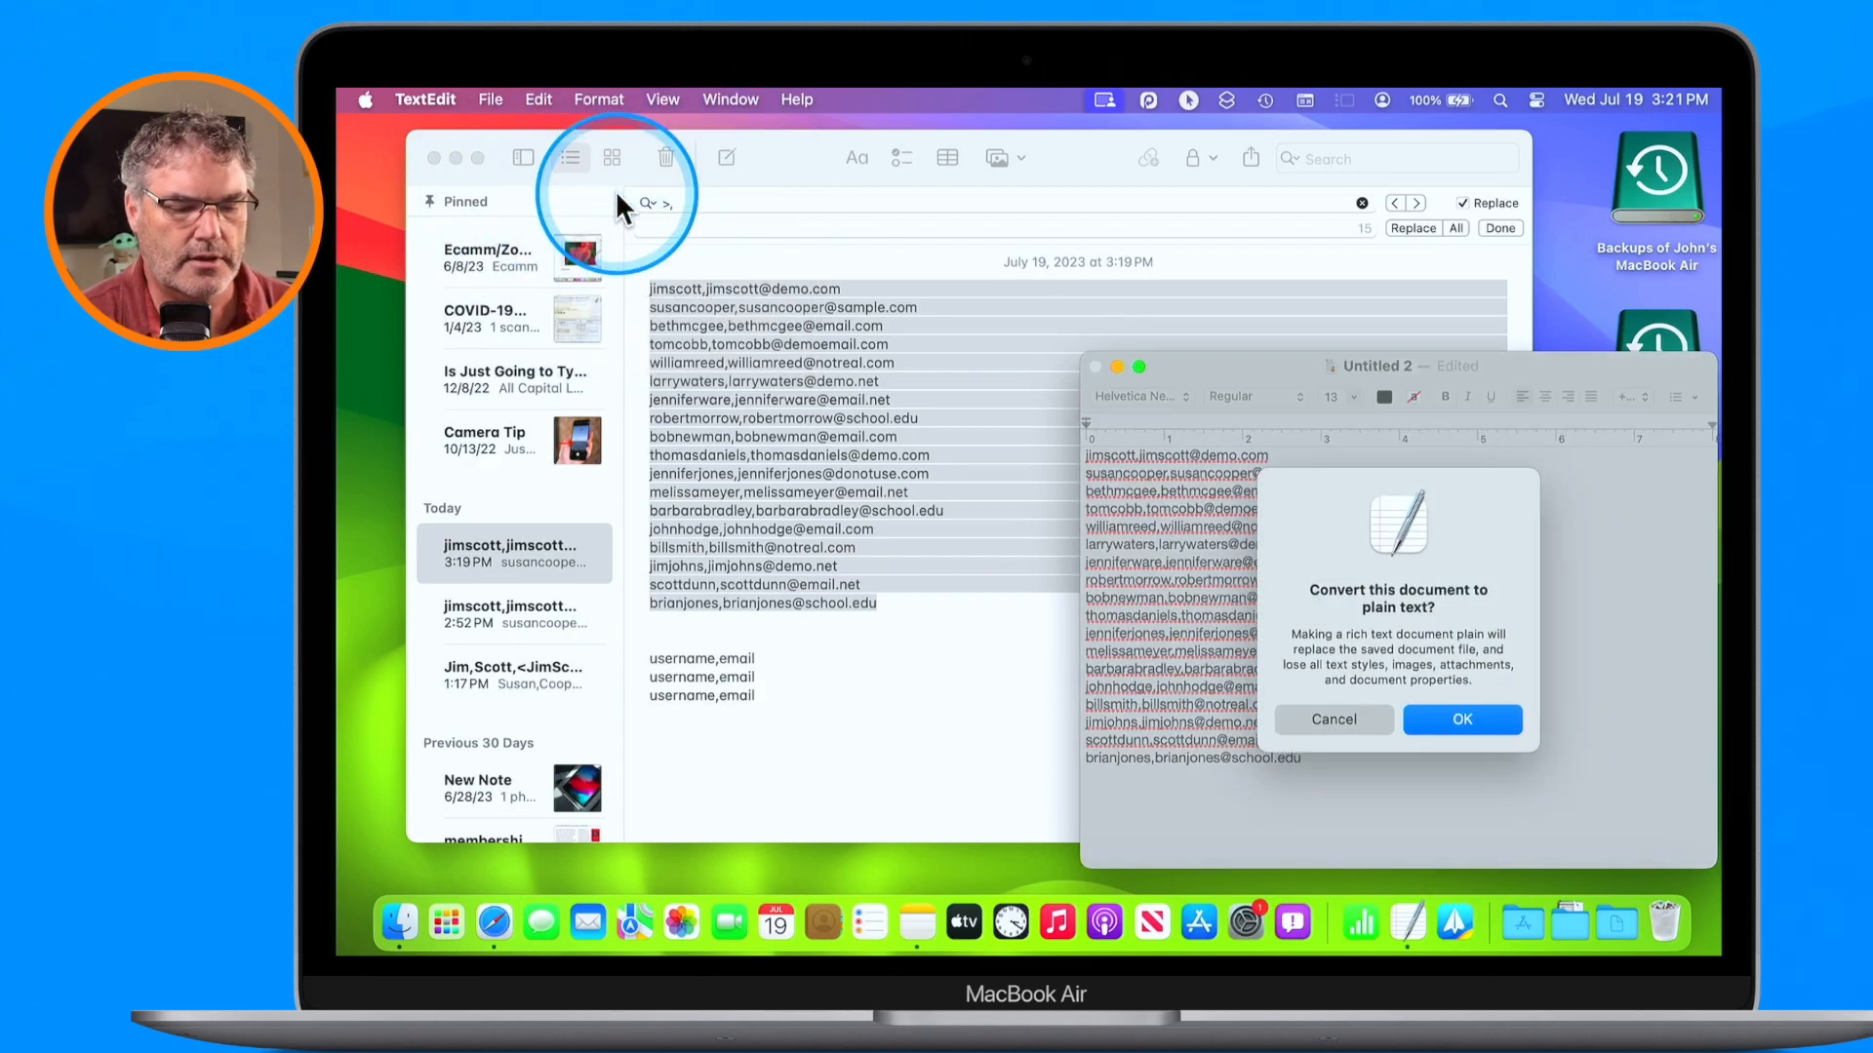
left_click(1460, 720)
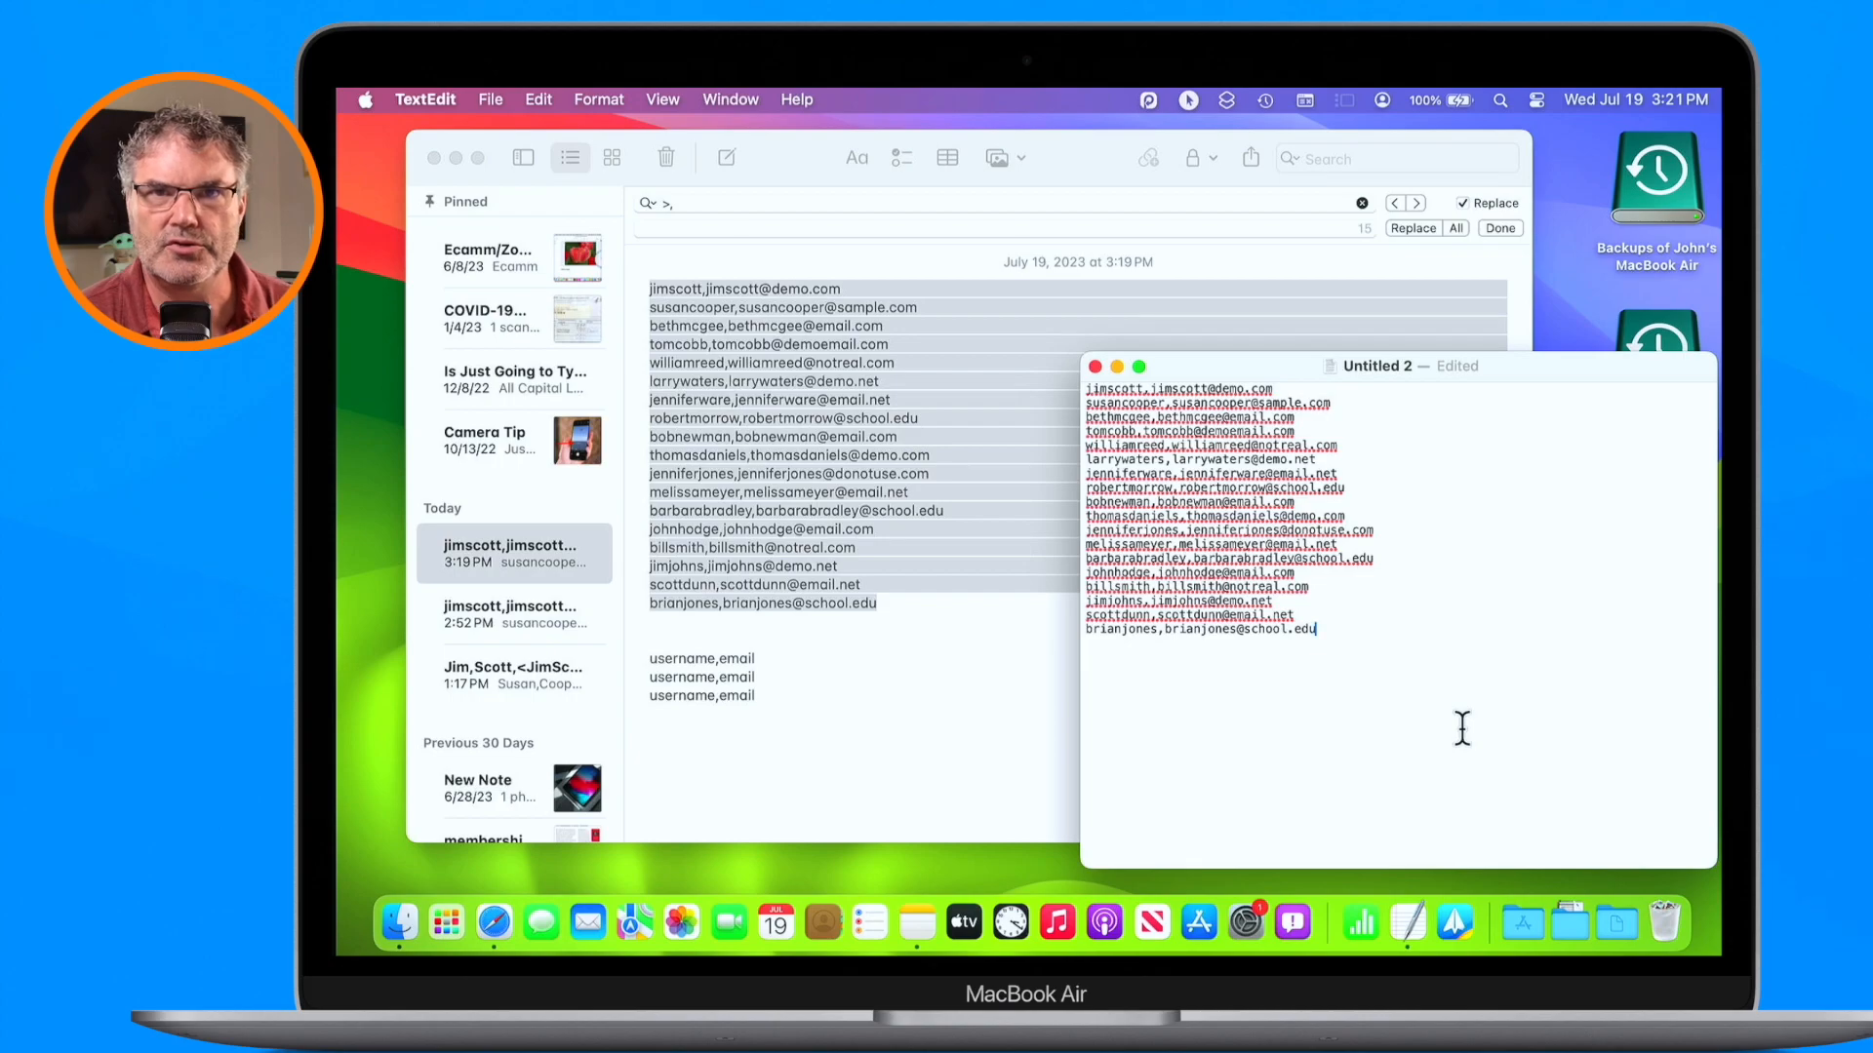
key("ctrl+s")
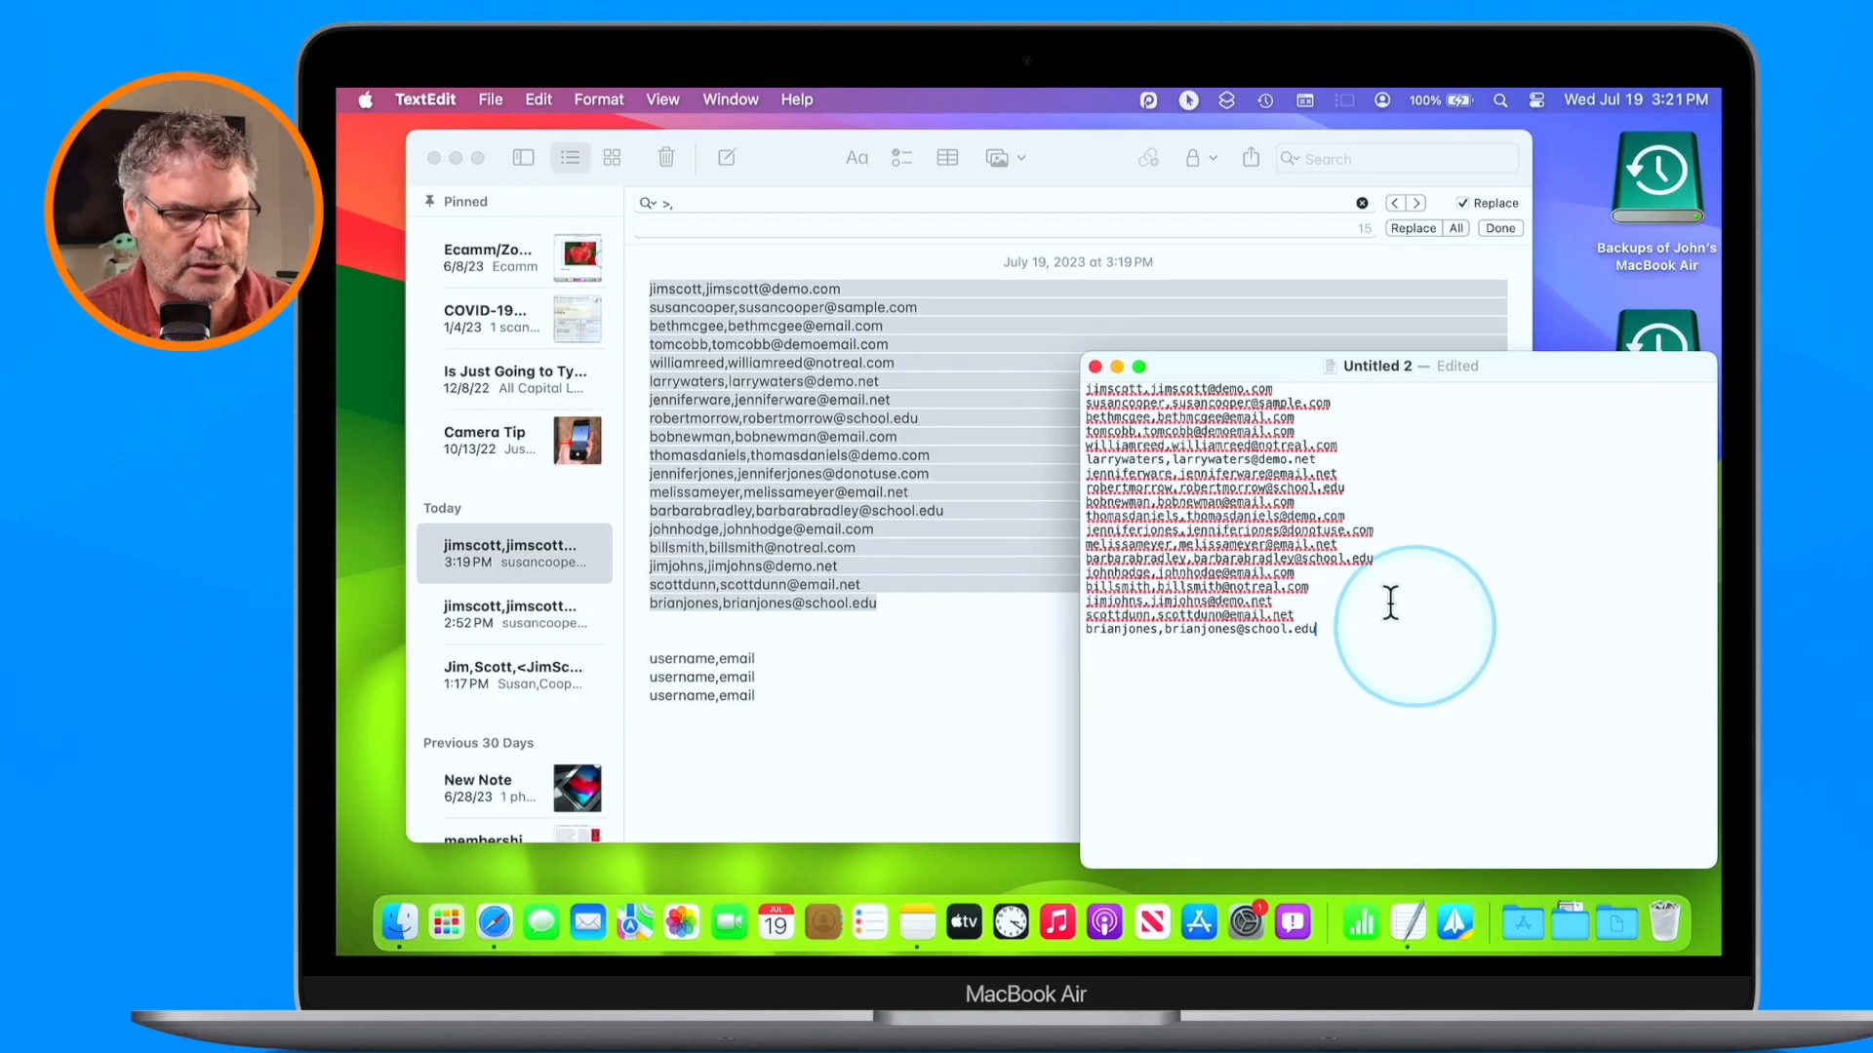
key("ctrl+z")
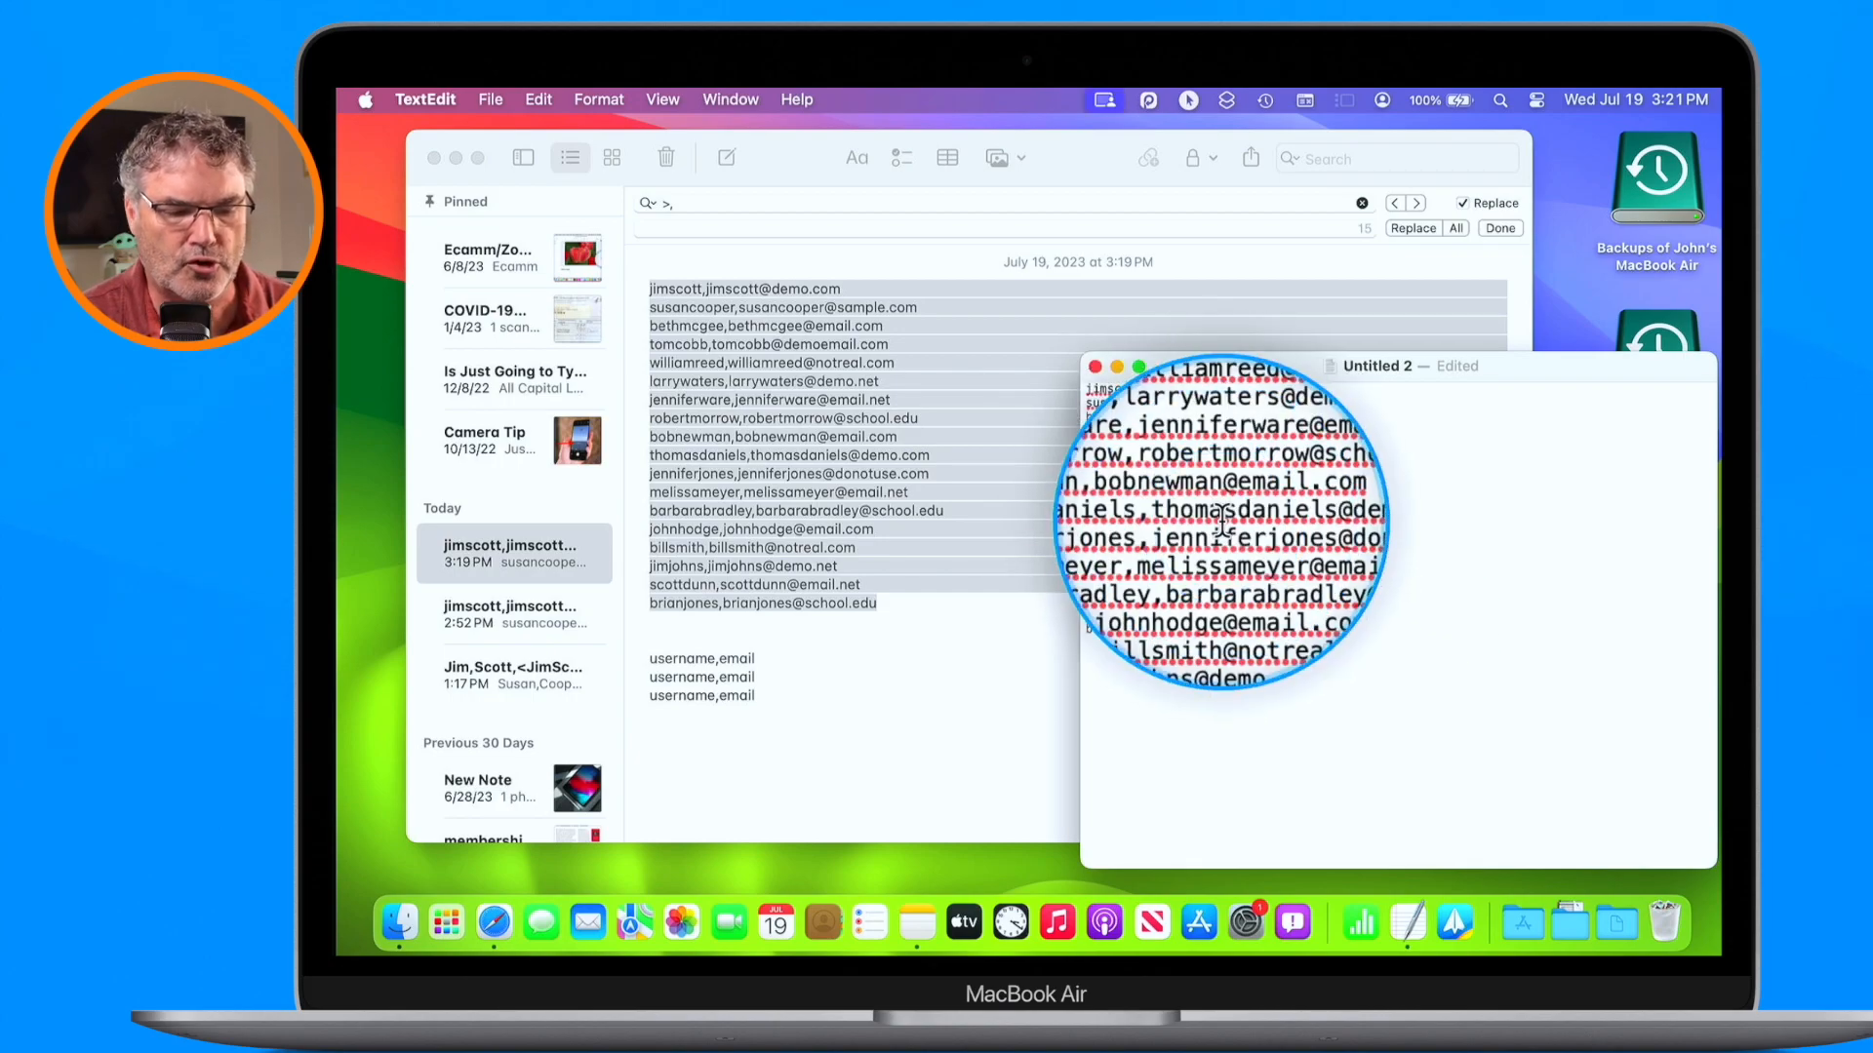
key("ctrl+z")
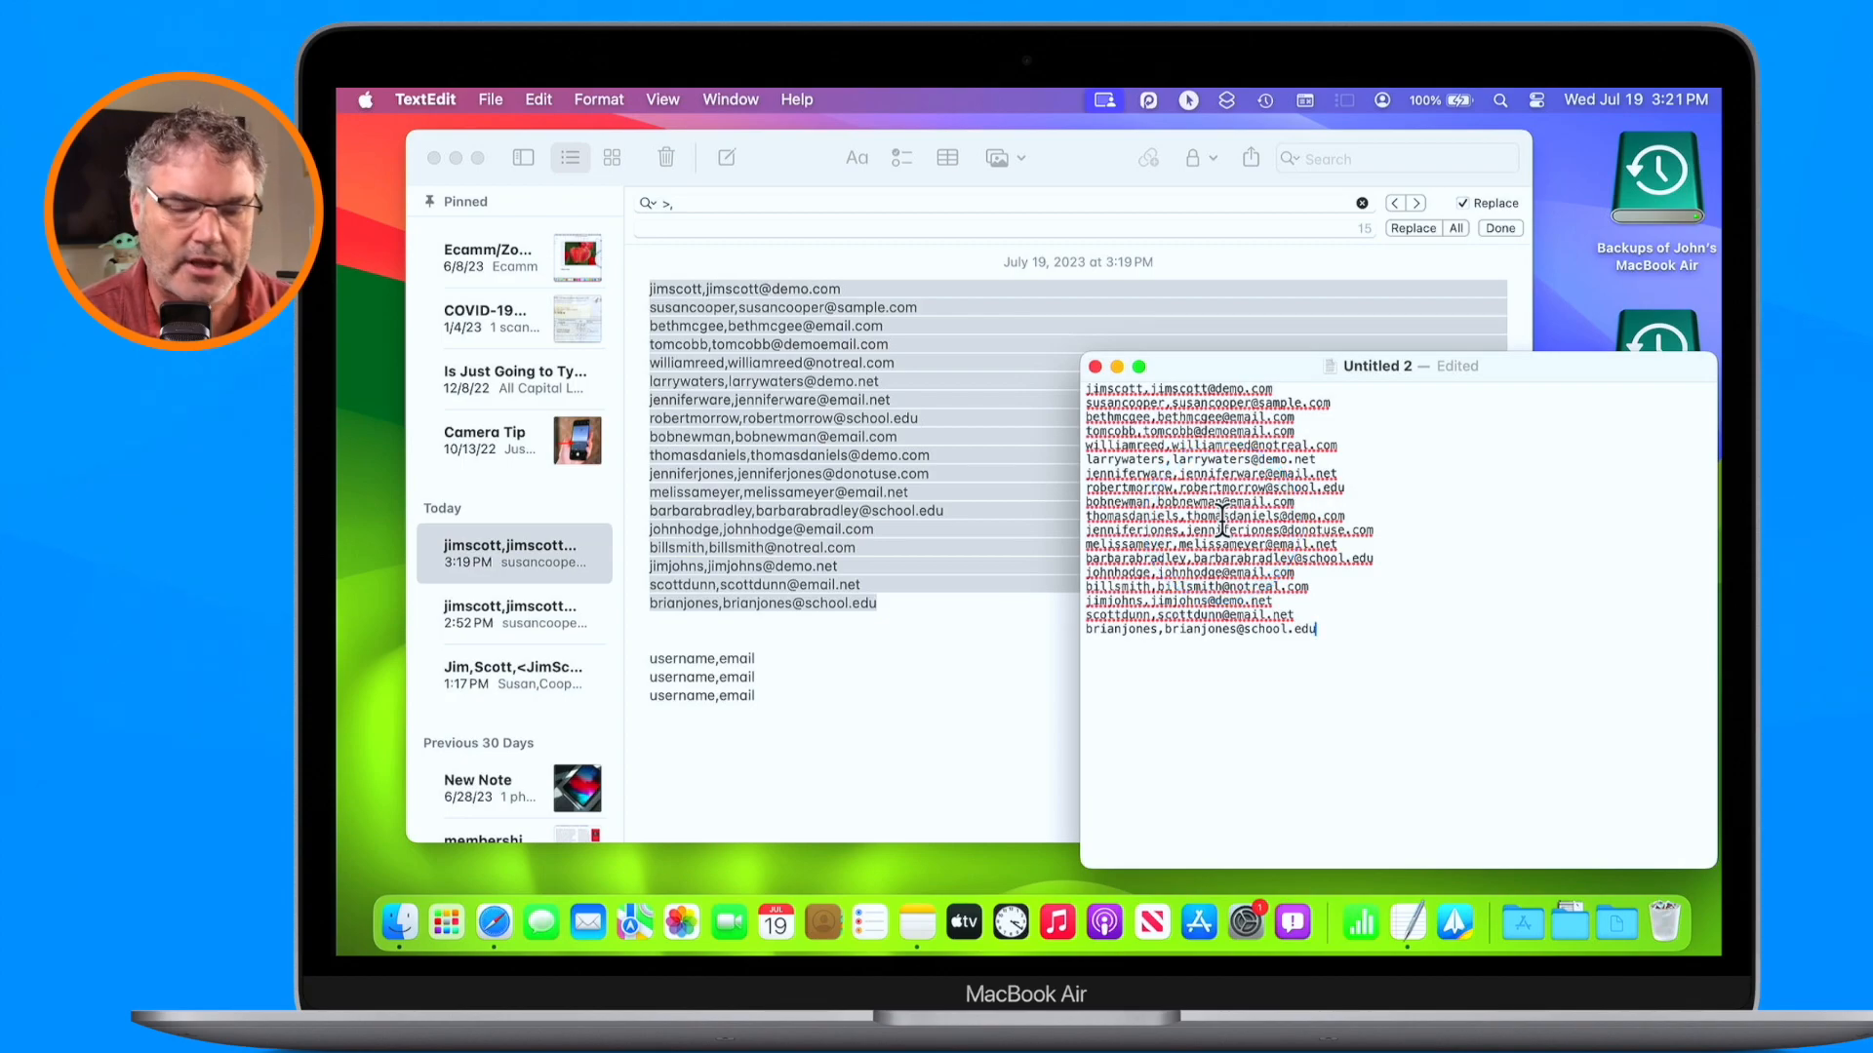
- Save the plain text document to the Desktop as list.csv with Unicode (UTF-8) encoding
left_click(491, 98)
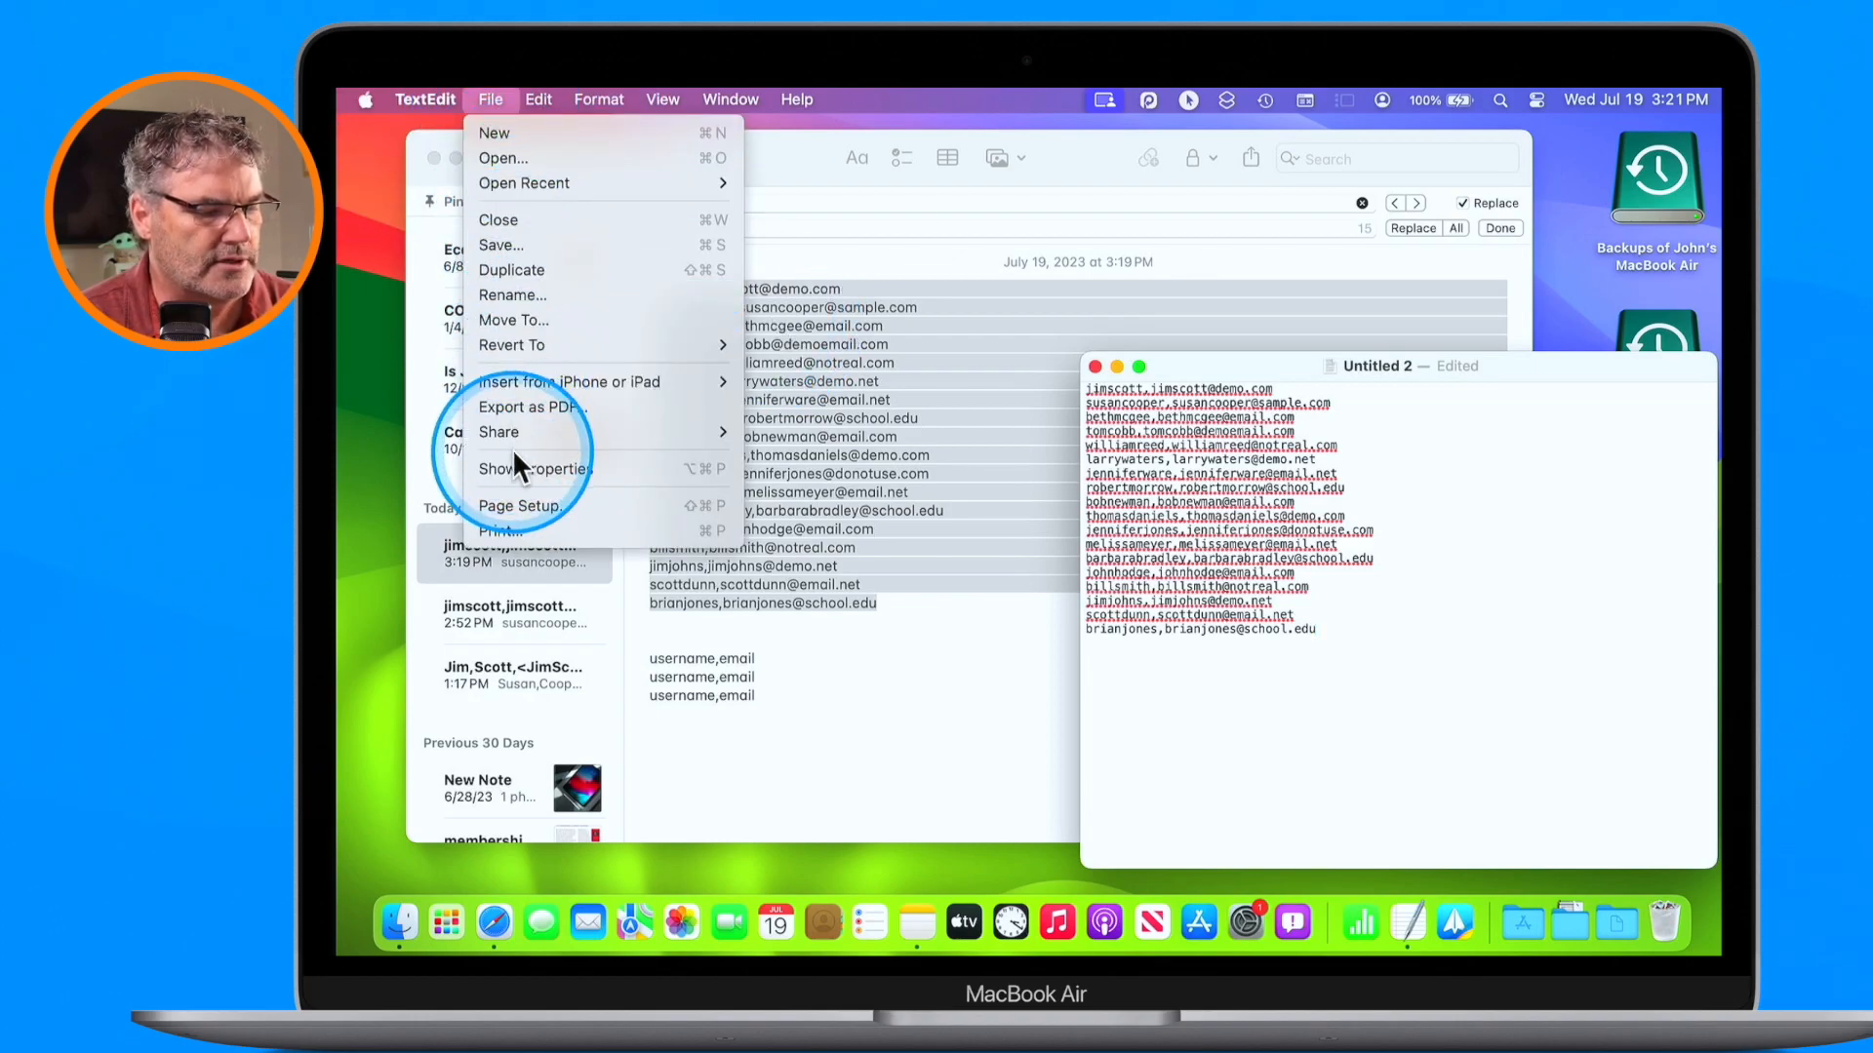
left_click(507, 245)
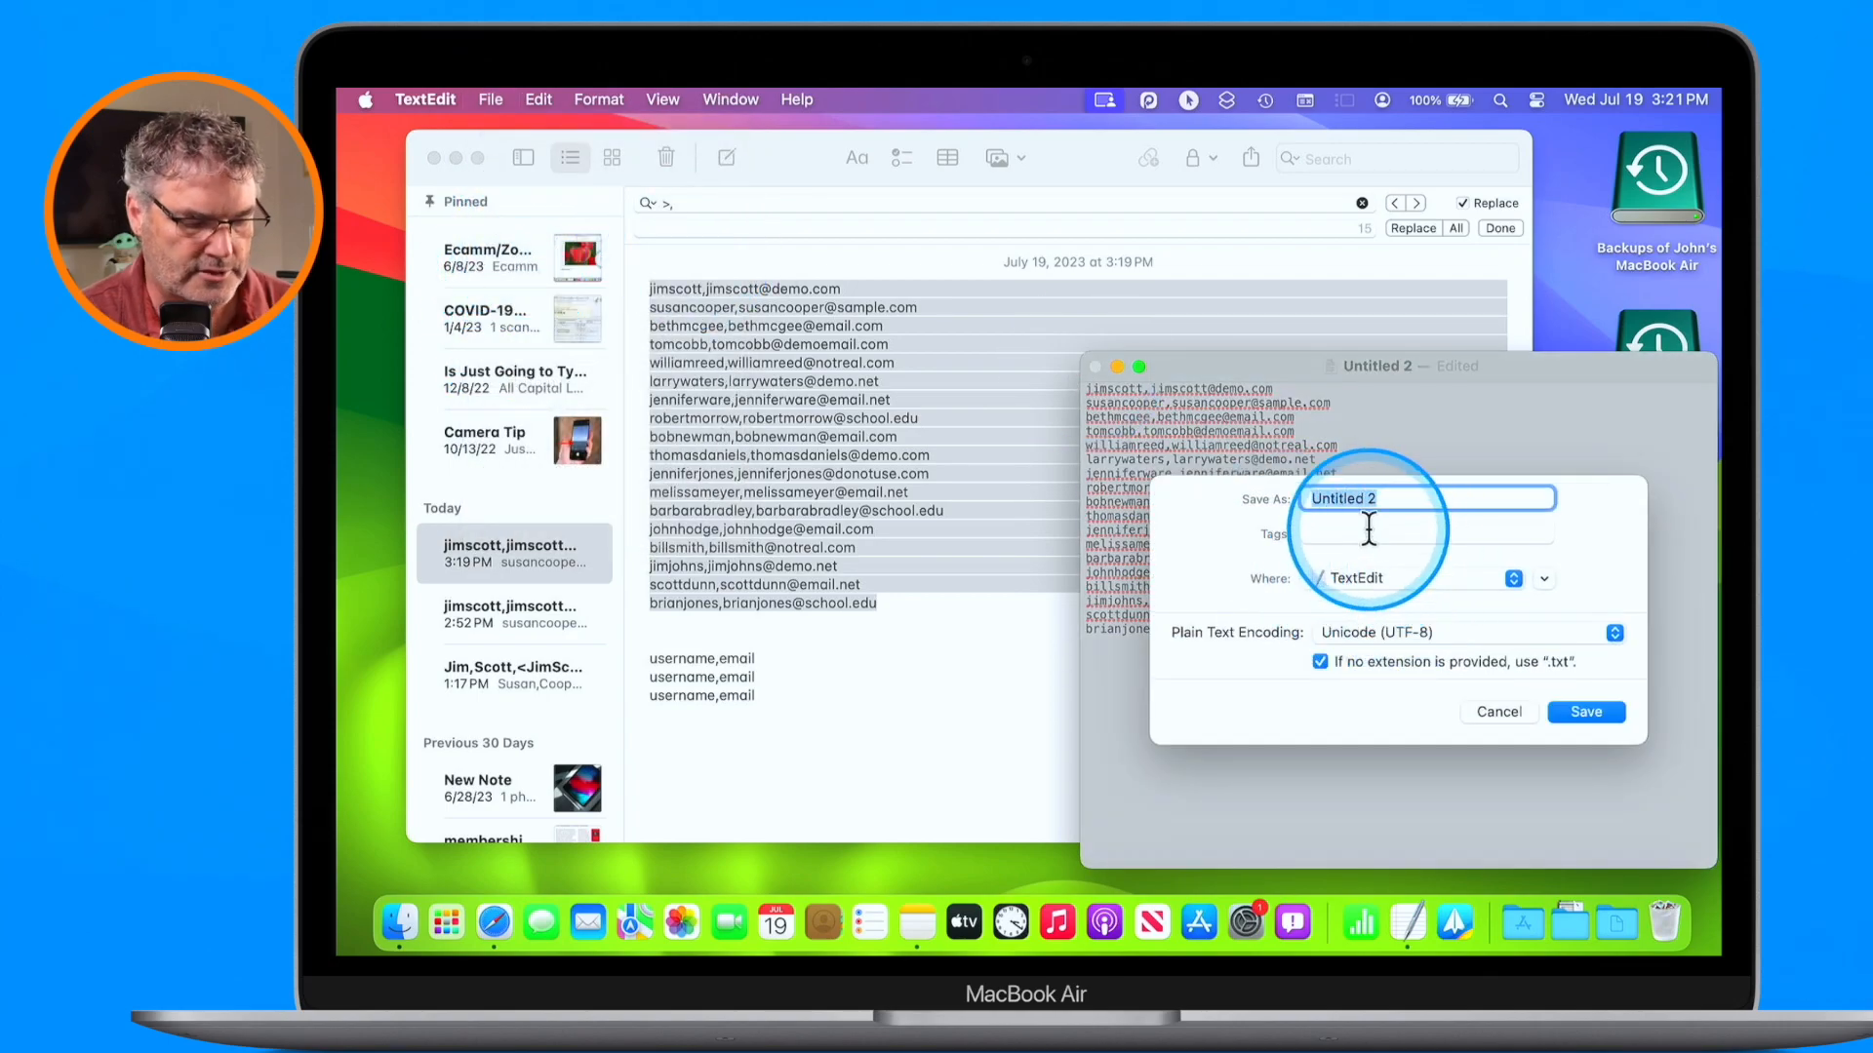
type("list")
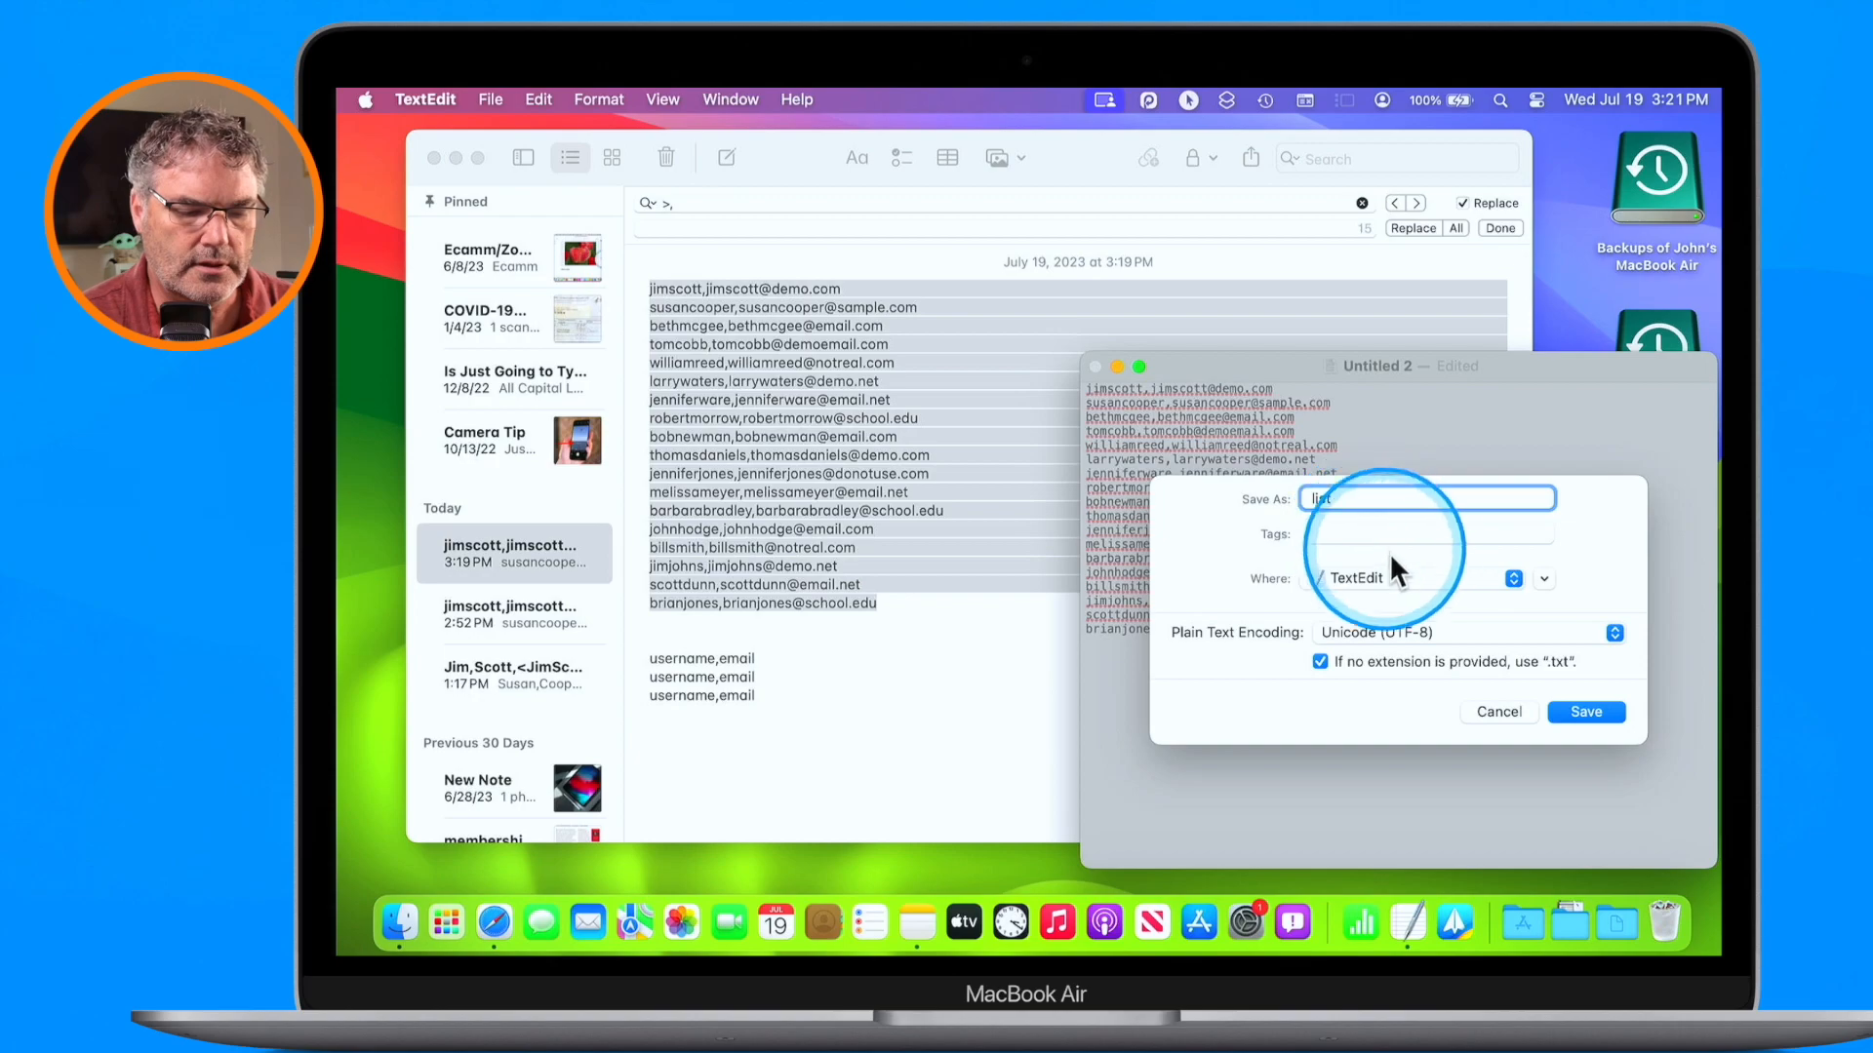
left_click(1373, 579)
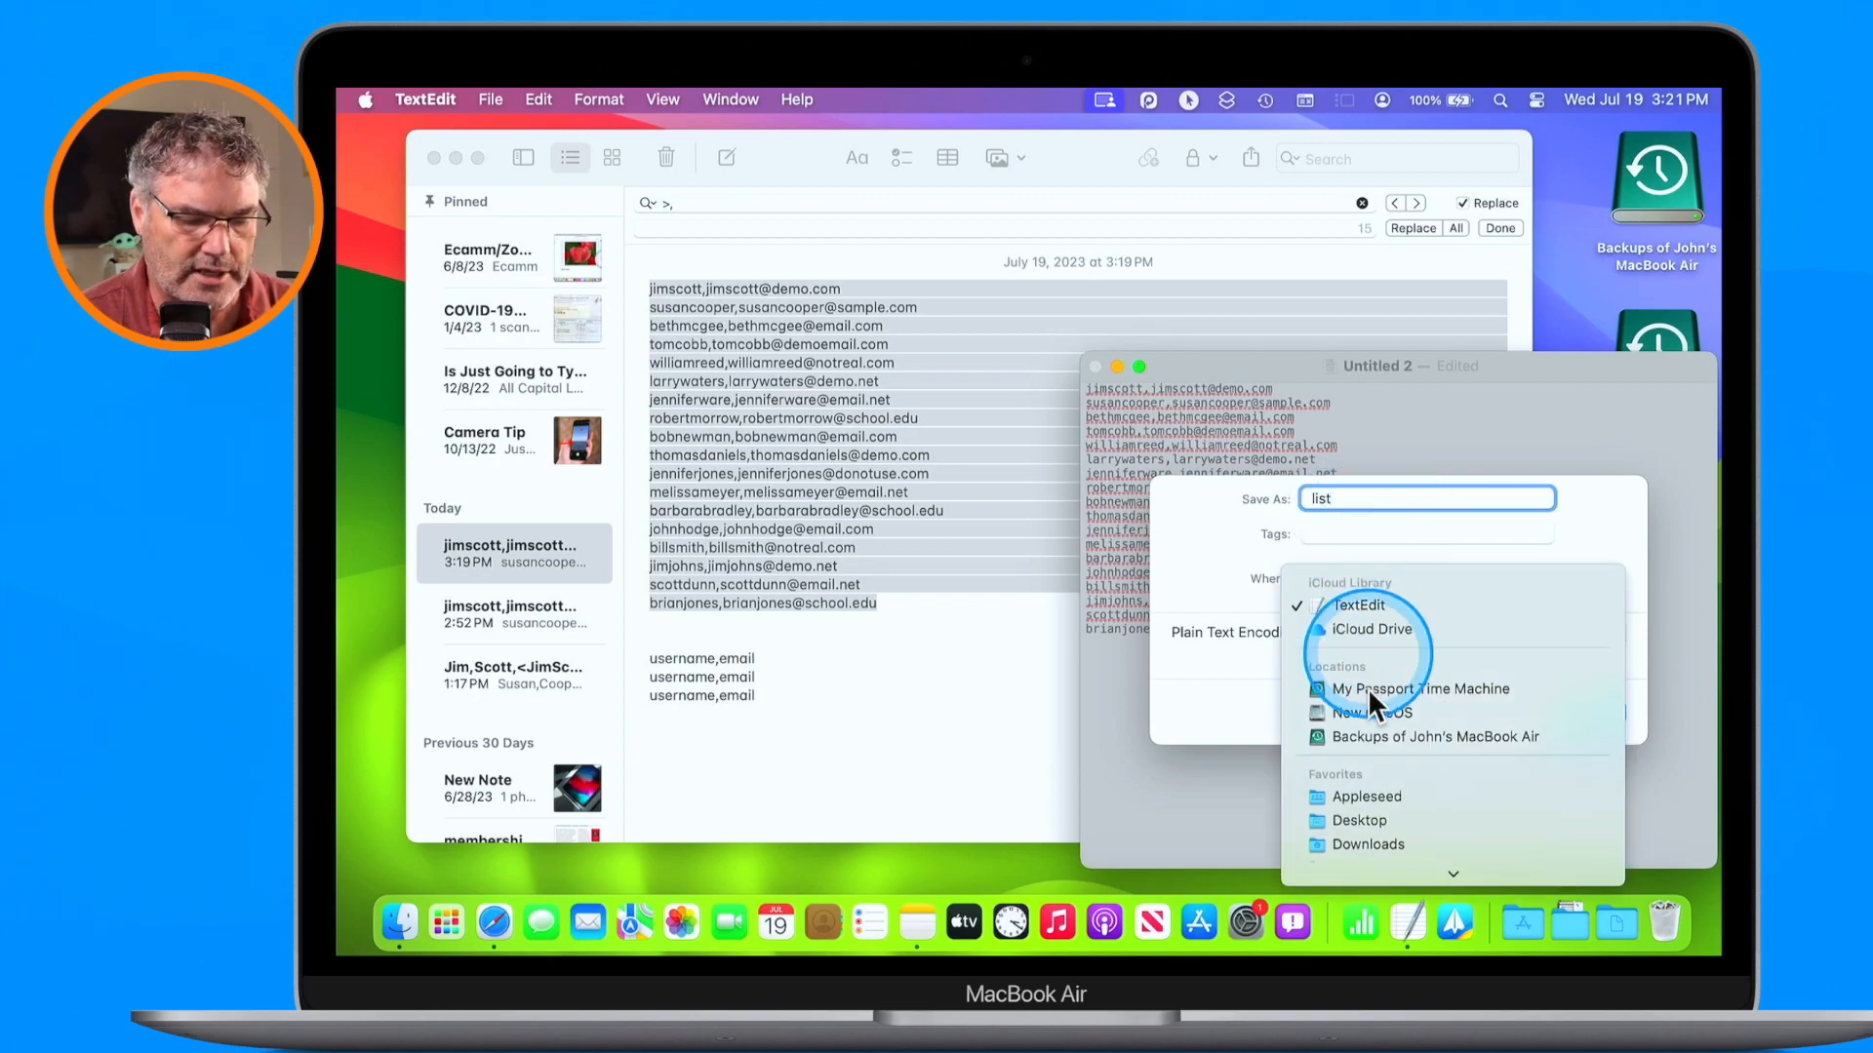
left_click(1352, 817)
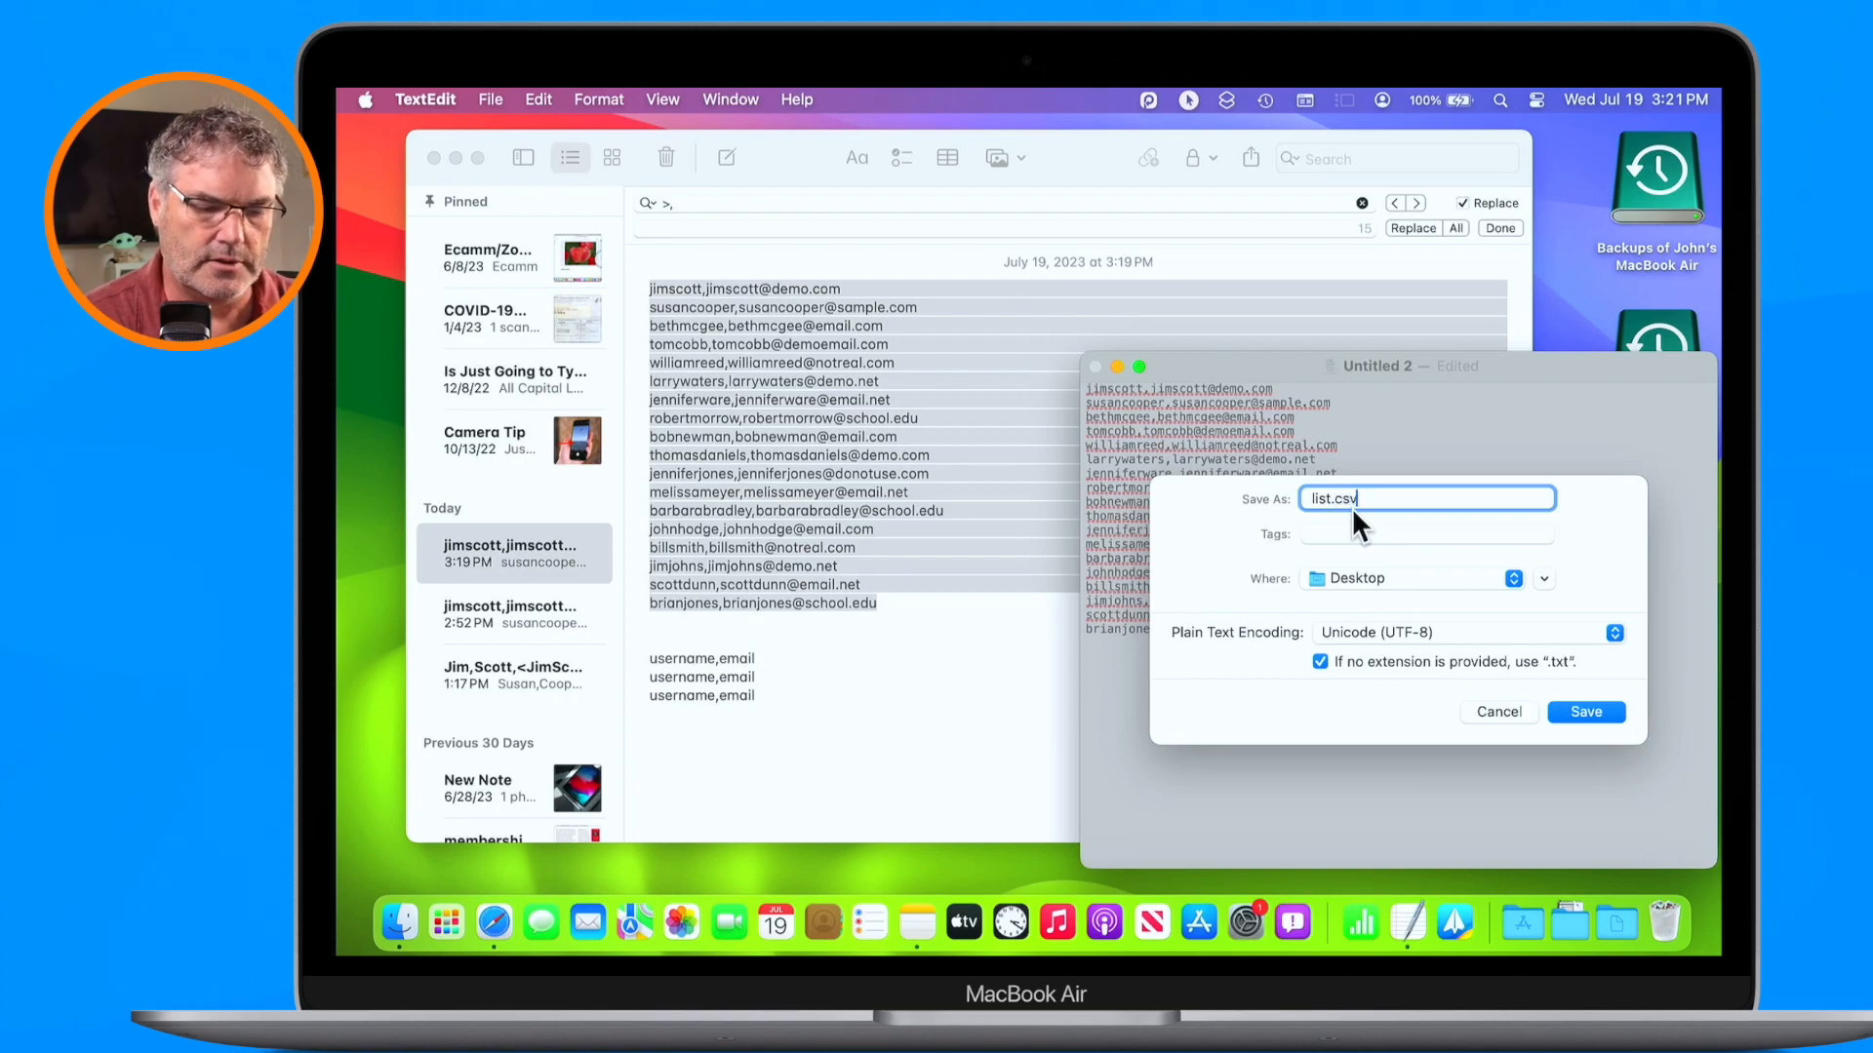
key("alt+a")
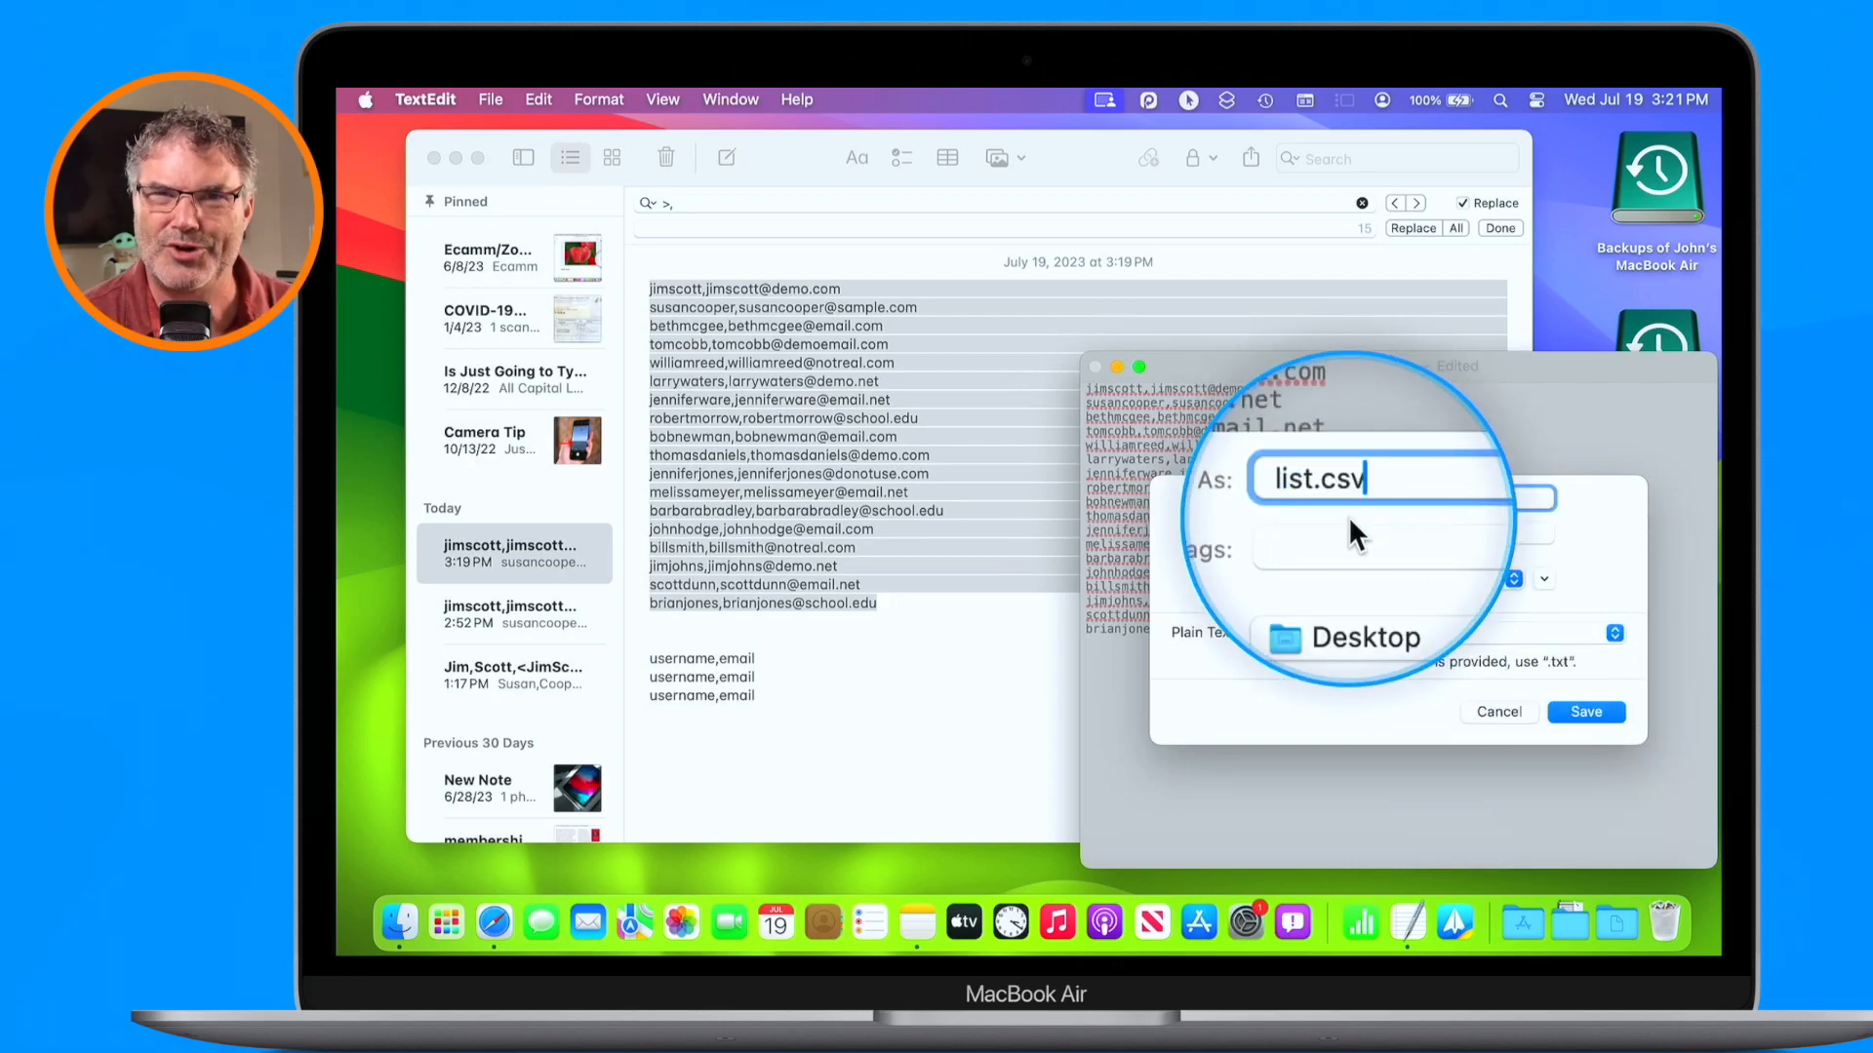
key("alt+a")
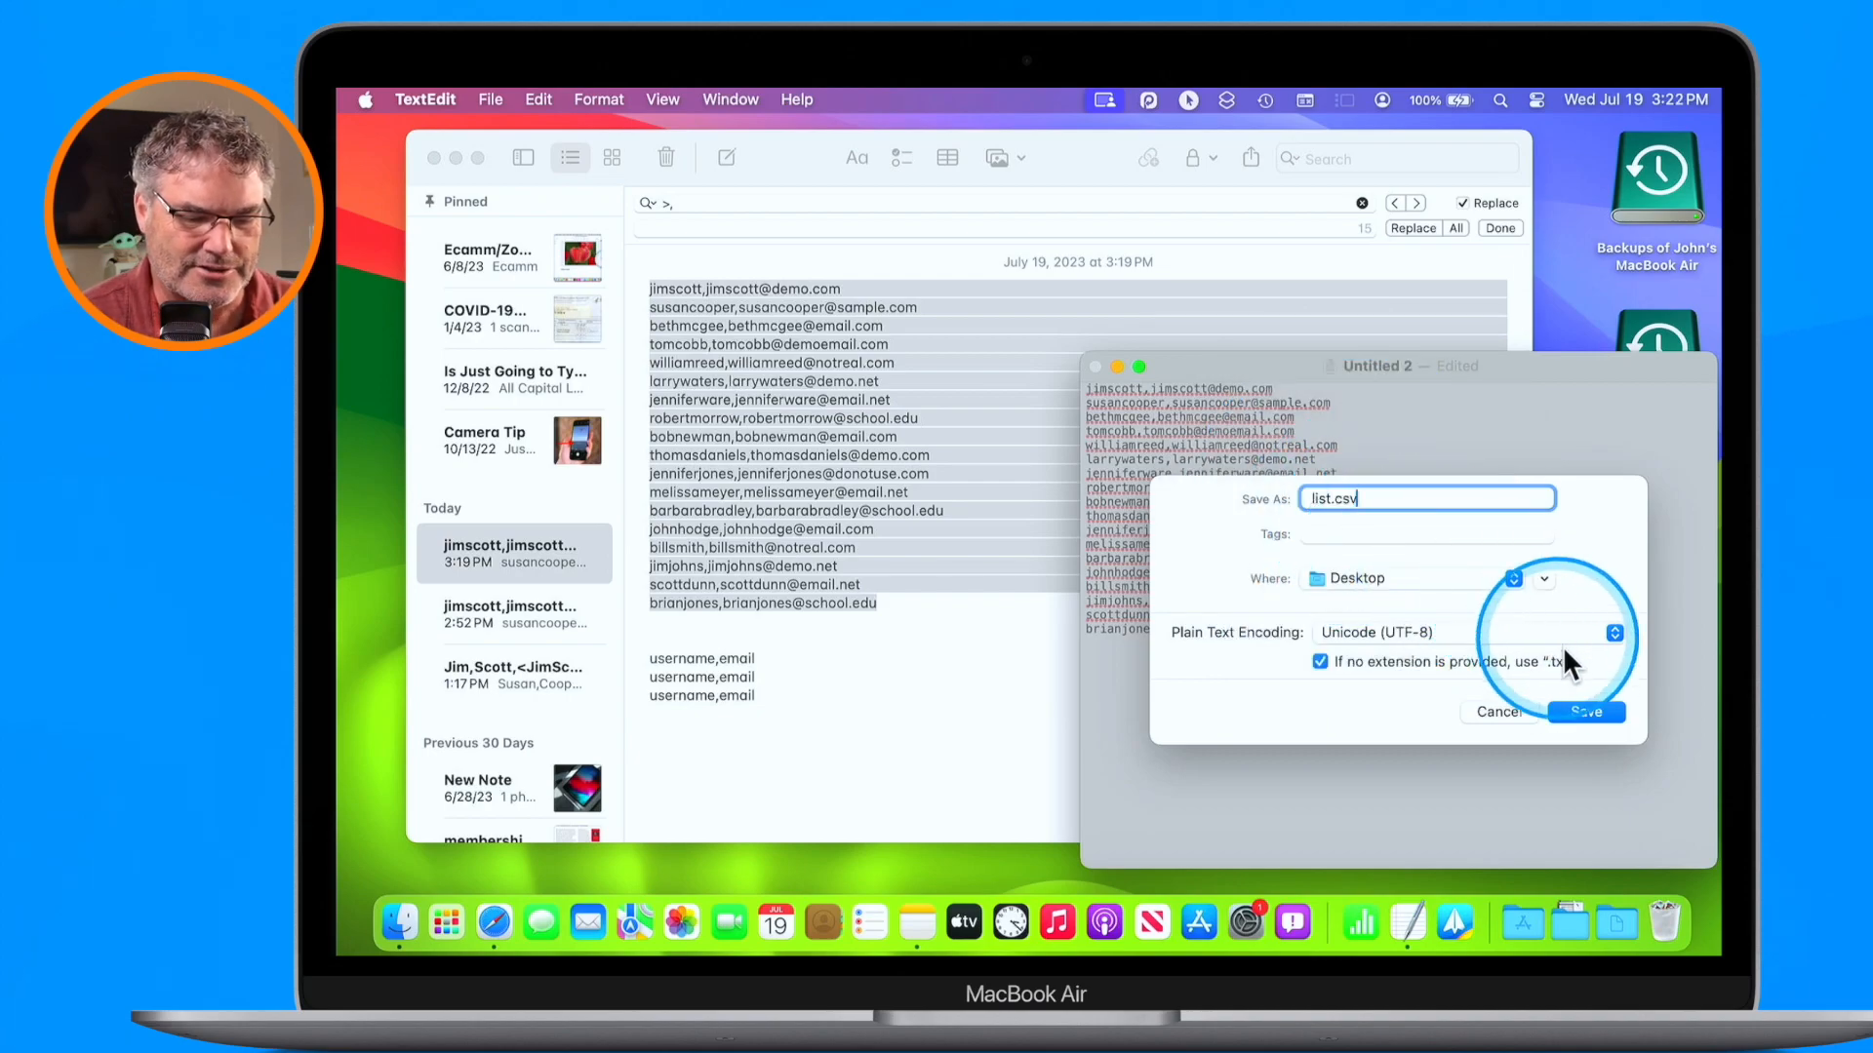
left_click(1570, 703)
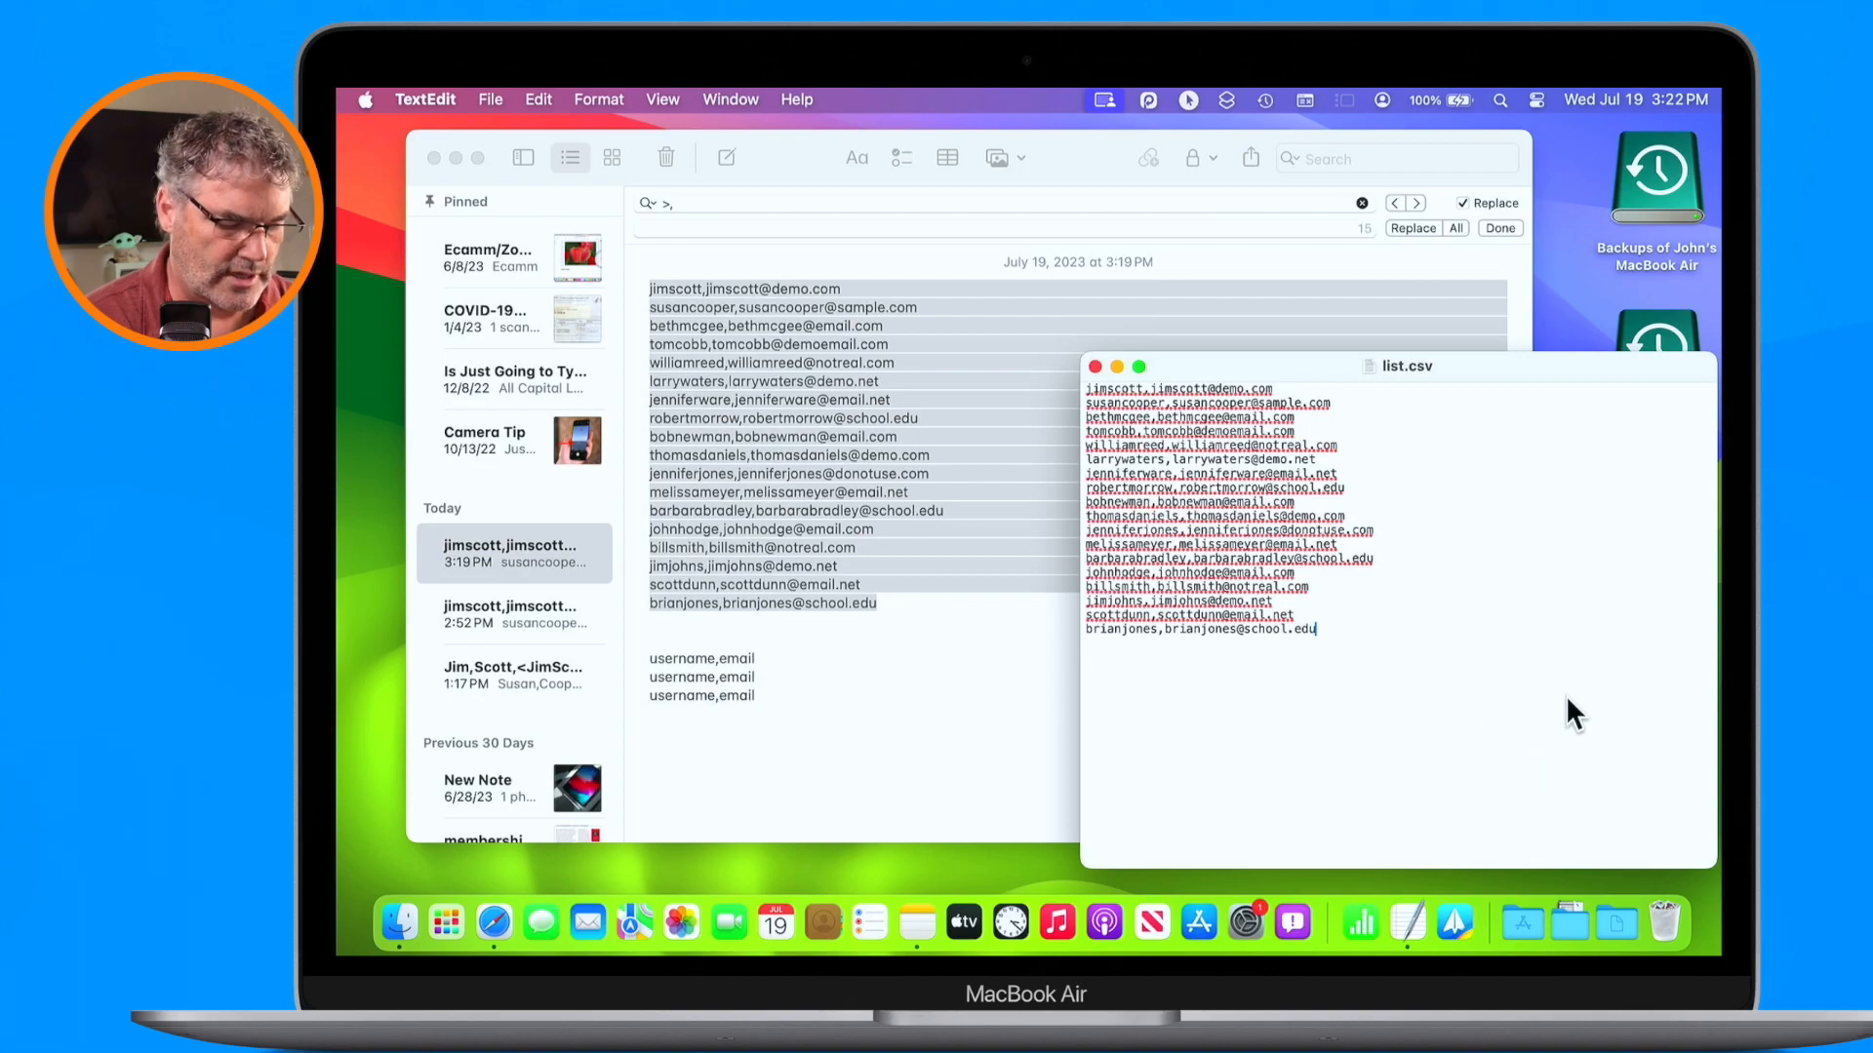
- Hide the open windows and open list.csv from the desktop in Numbers
key("super+q")
key("super+h")
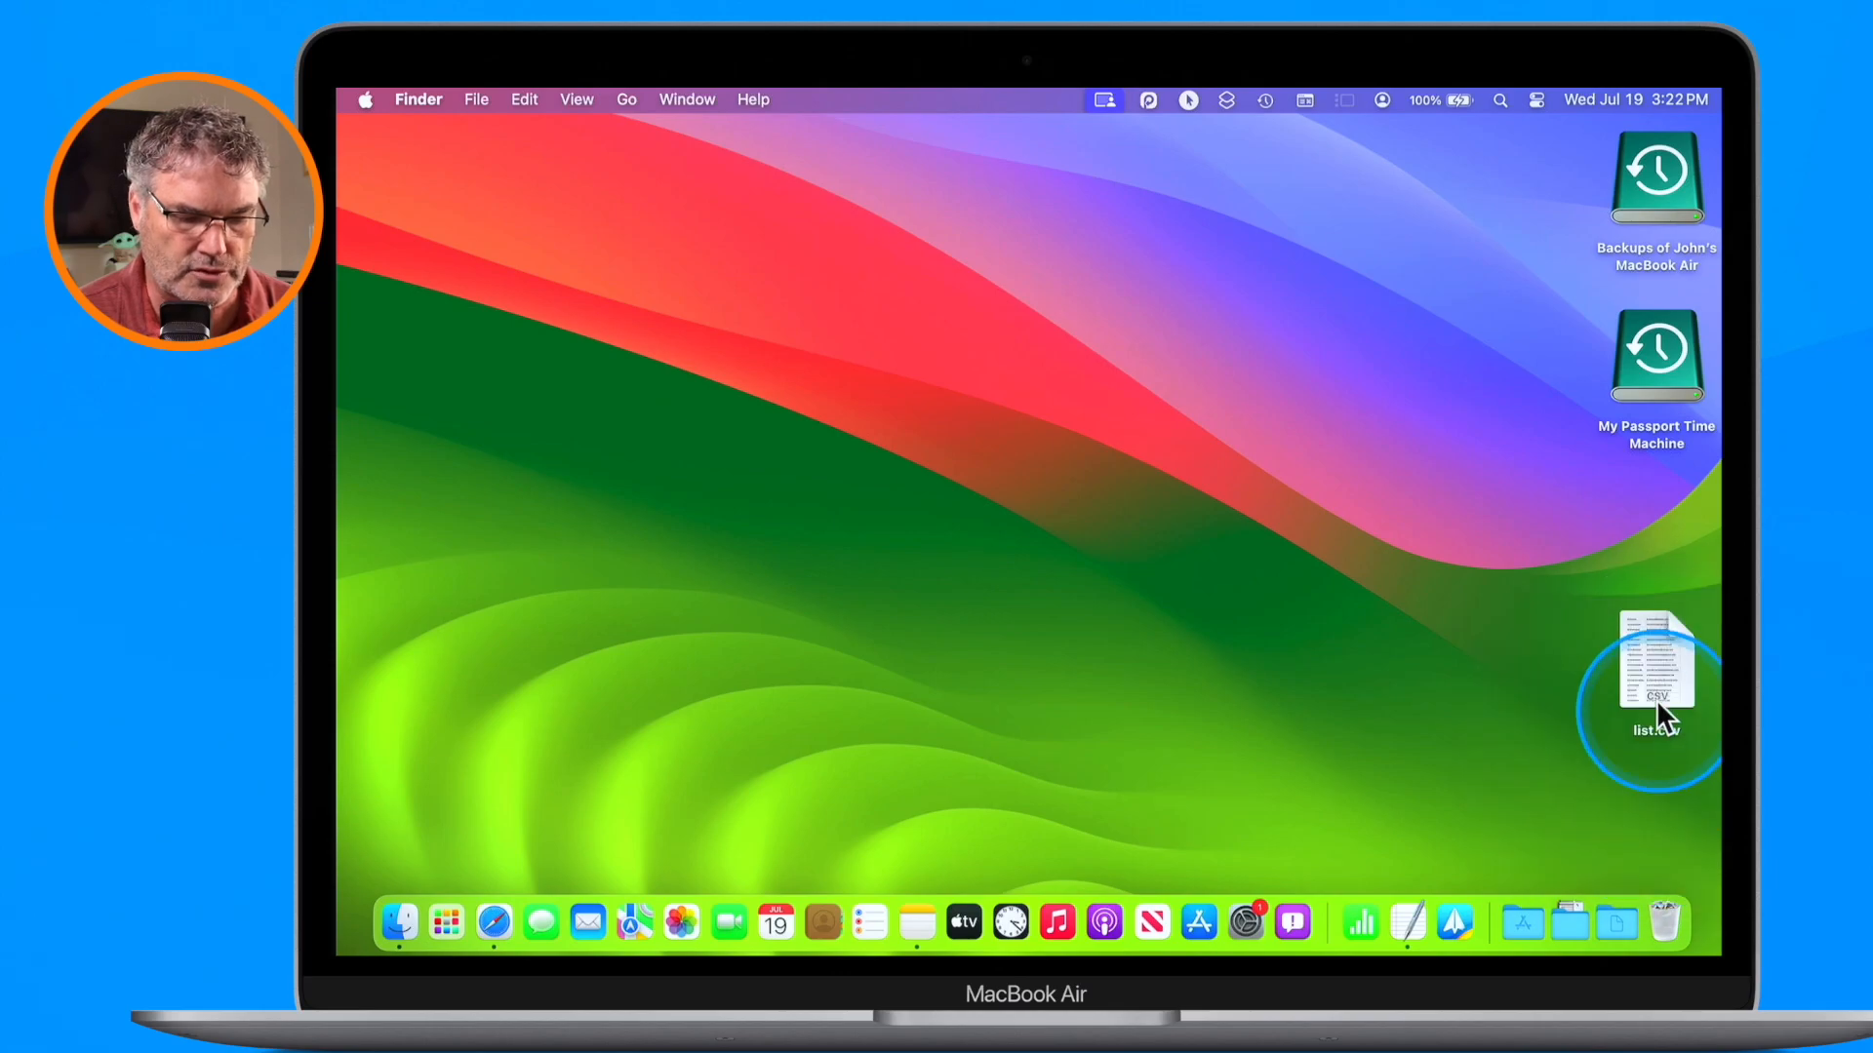
left_click_drag(1642, 658, 1361, 911)
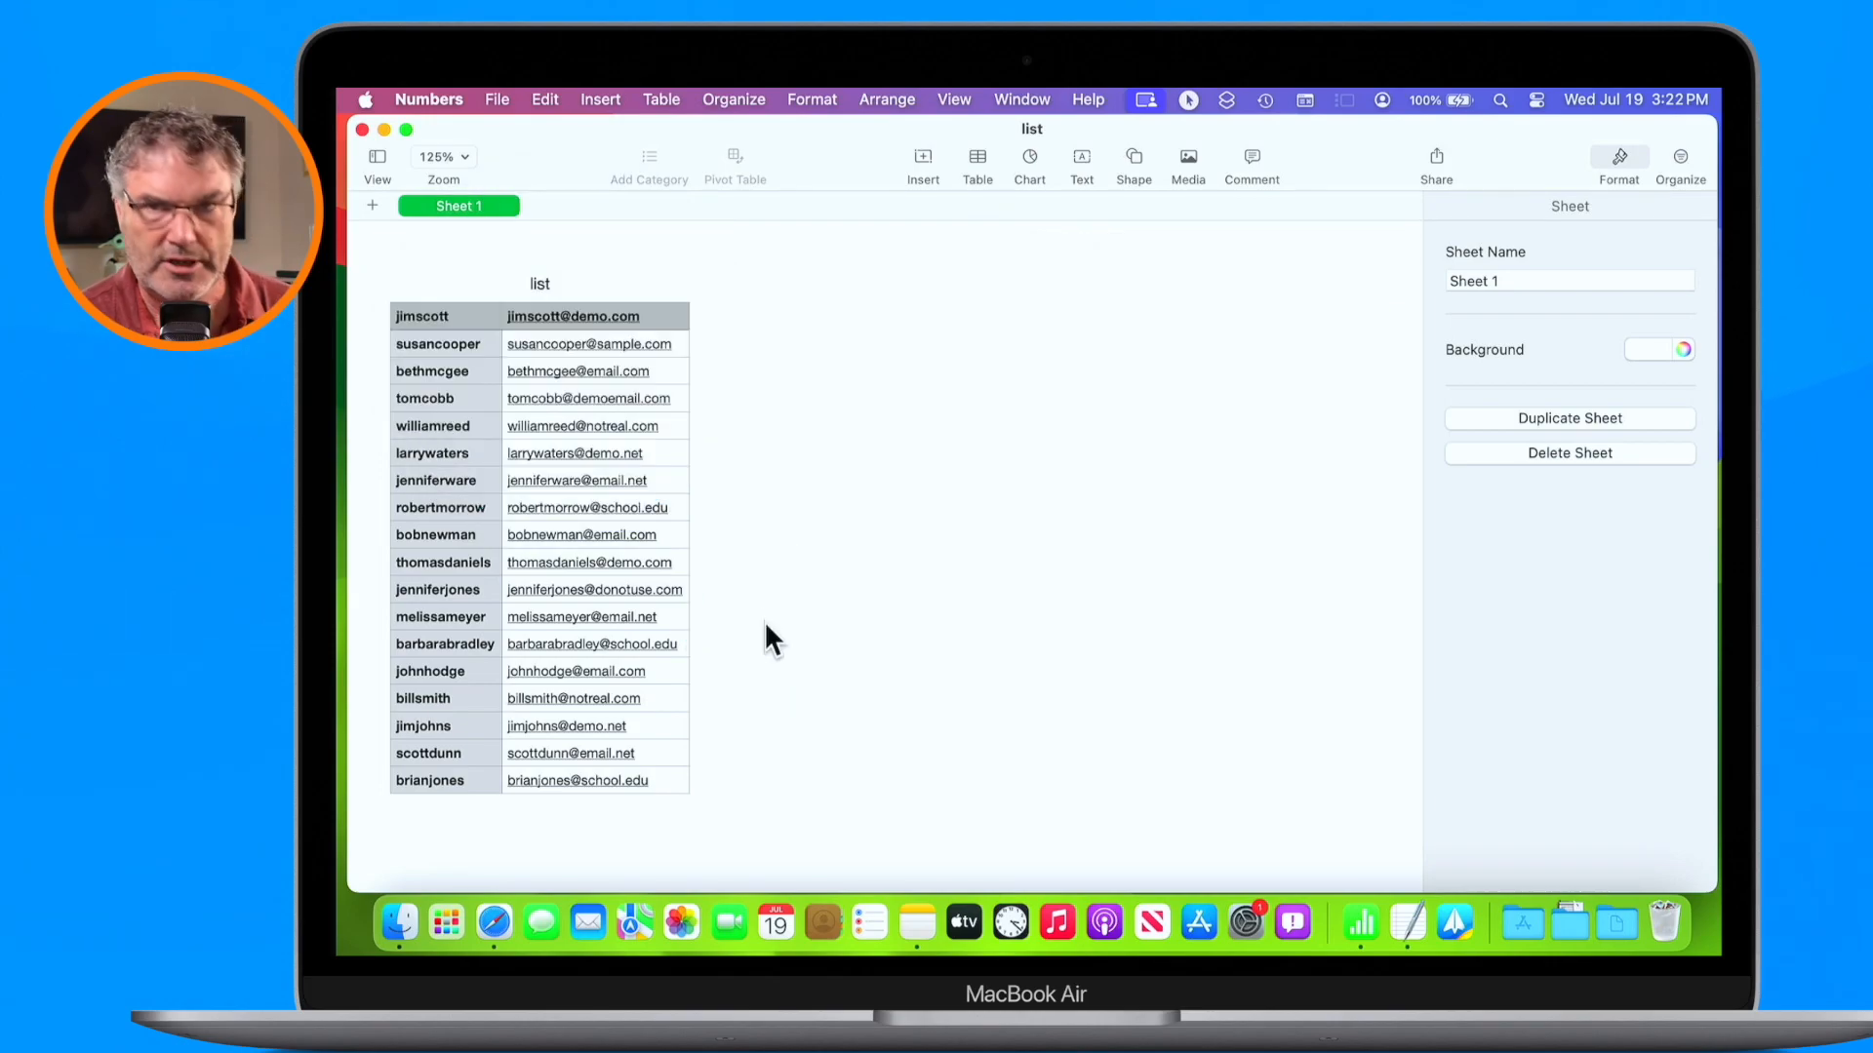
- Open the search for the Numbers sheet and switch it to Find & Replace mode
key("super+f")
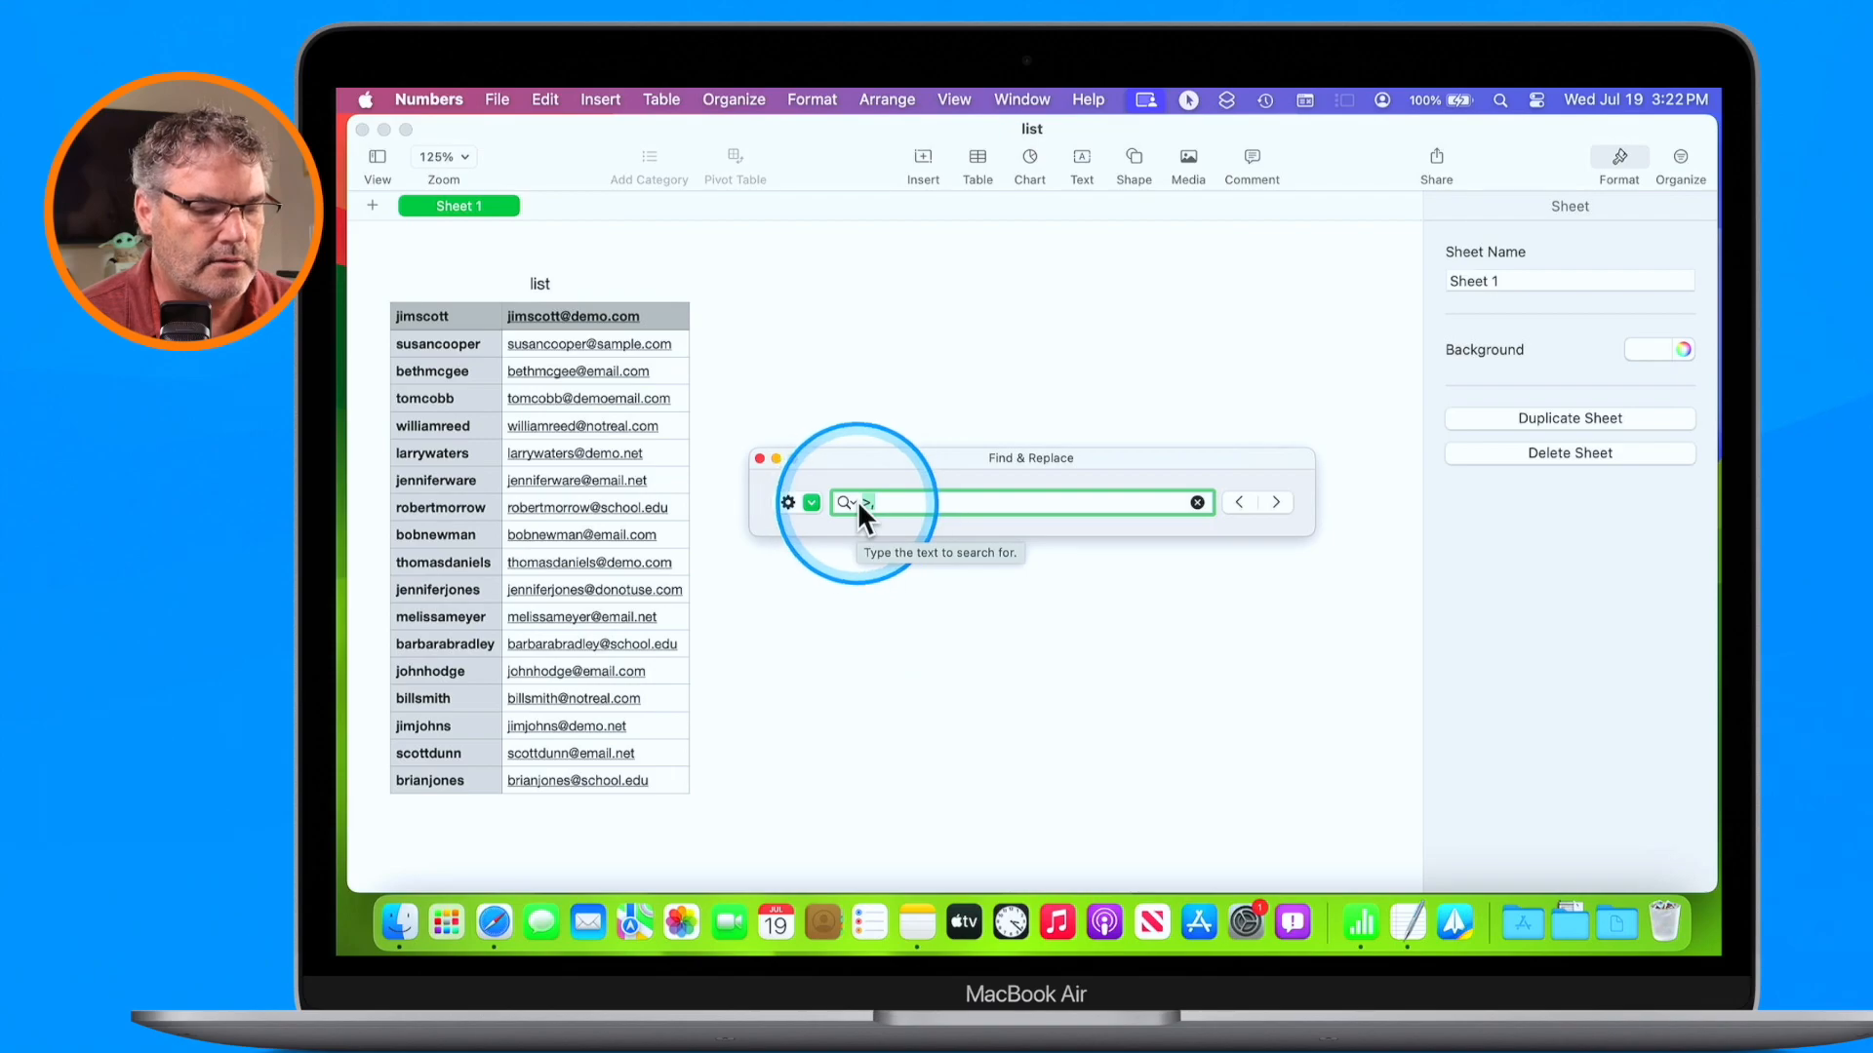
left_click(811, 502)
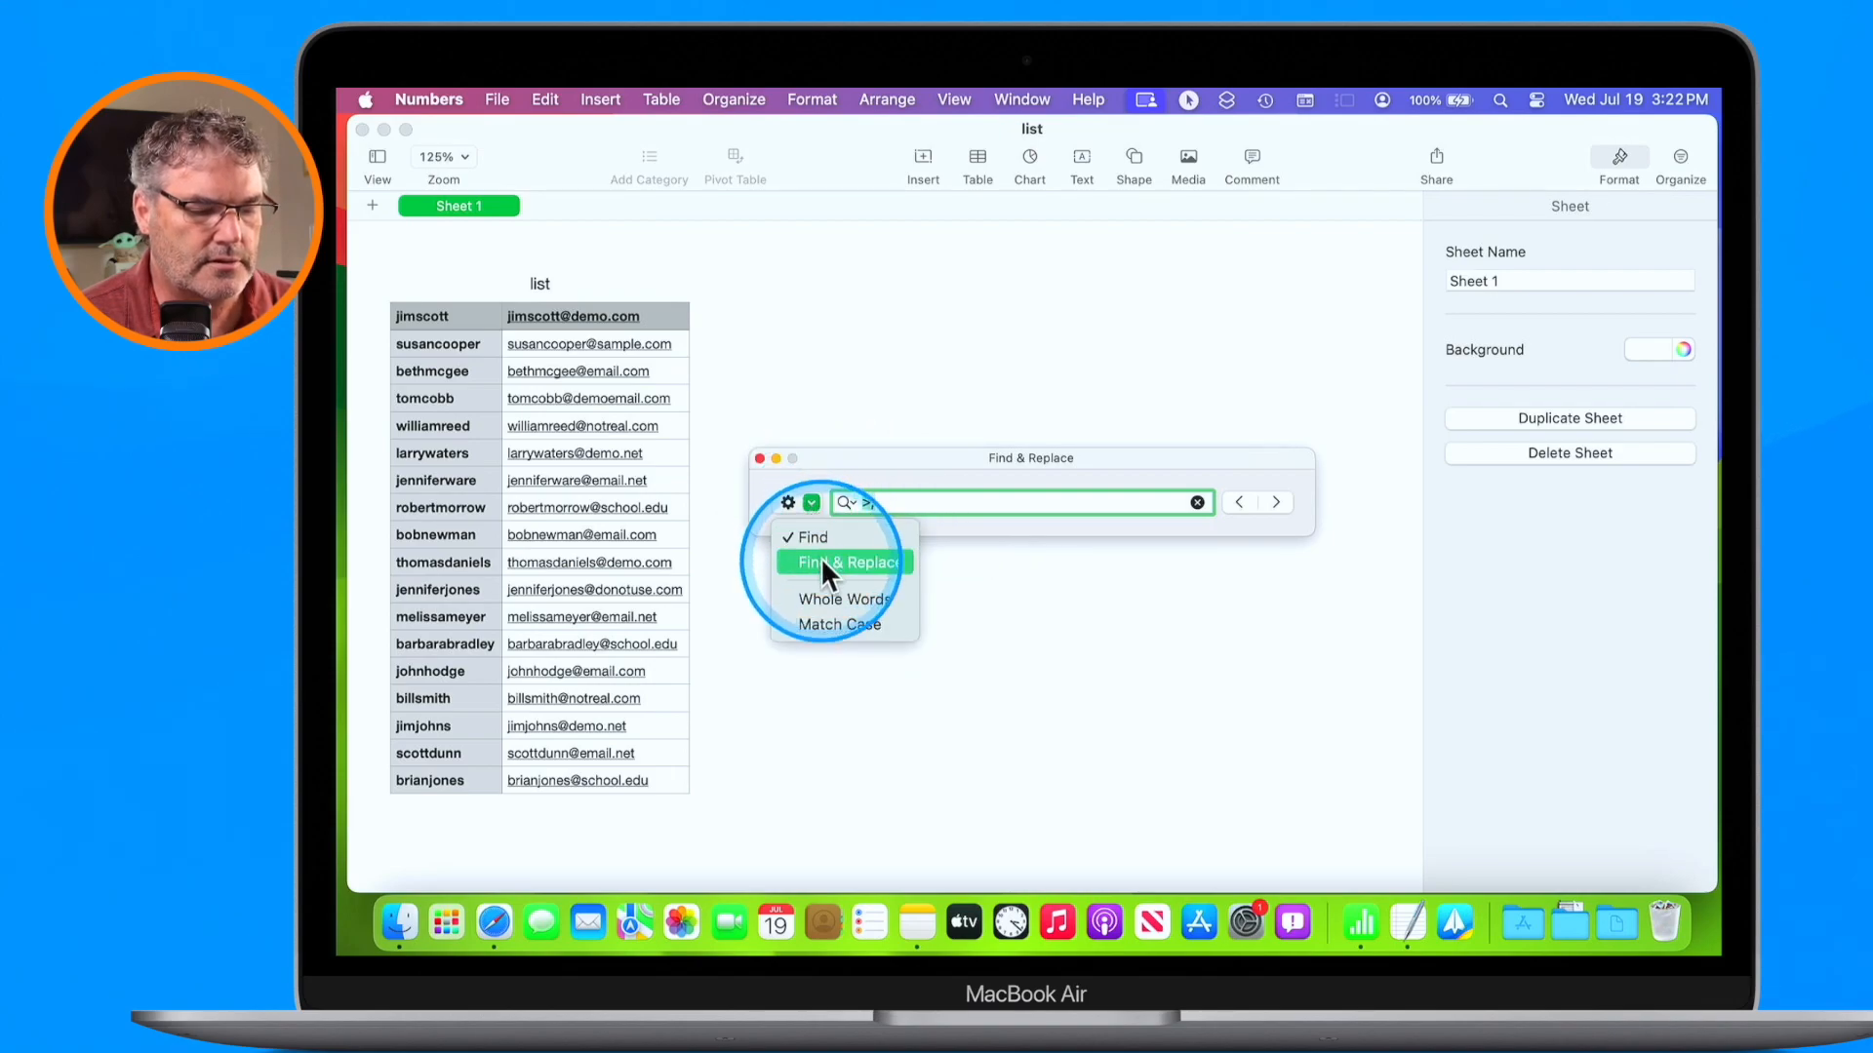
left_click(823, 564)
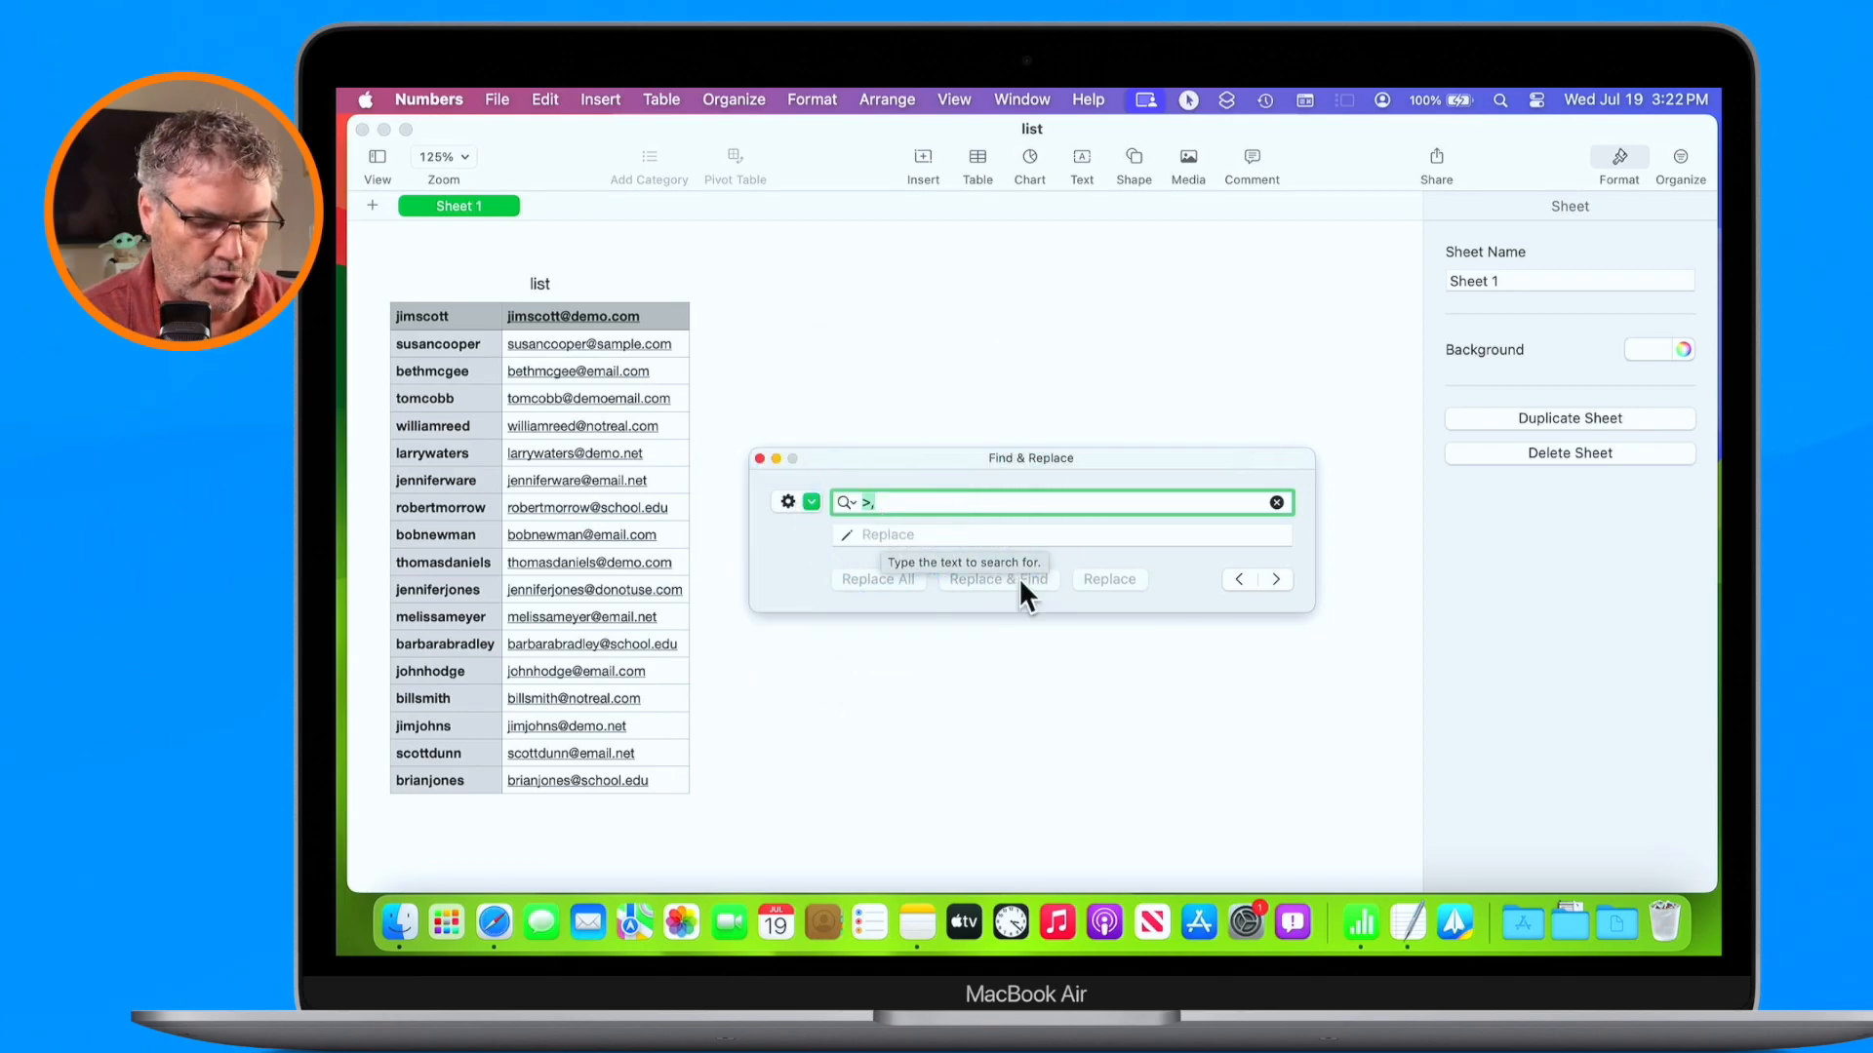
- Switch back to list.csv in TextEdit and open its find bar with the Replace option enabled
left_click(1403, 928)
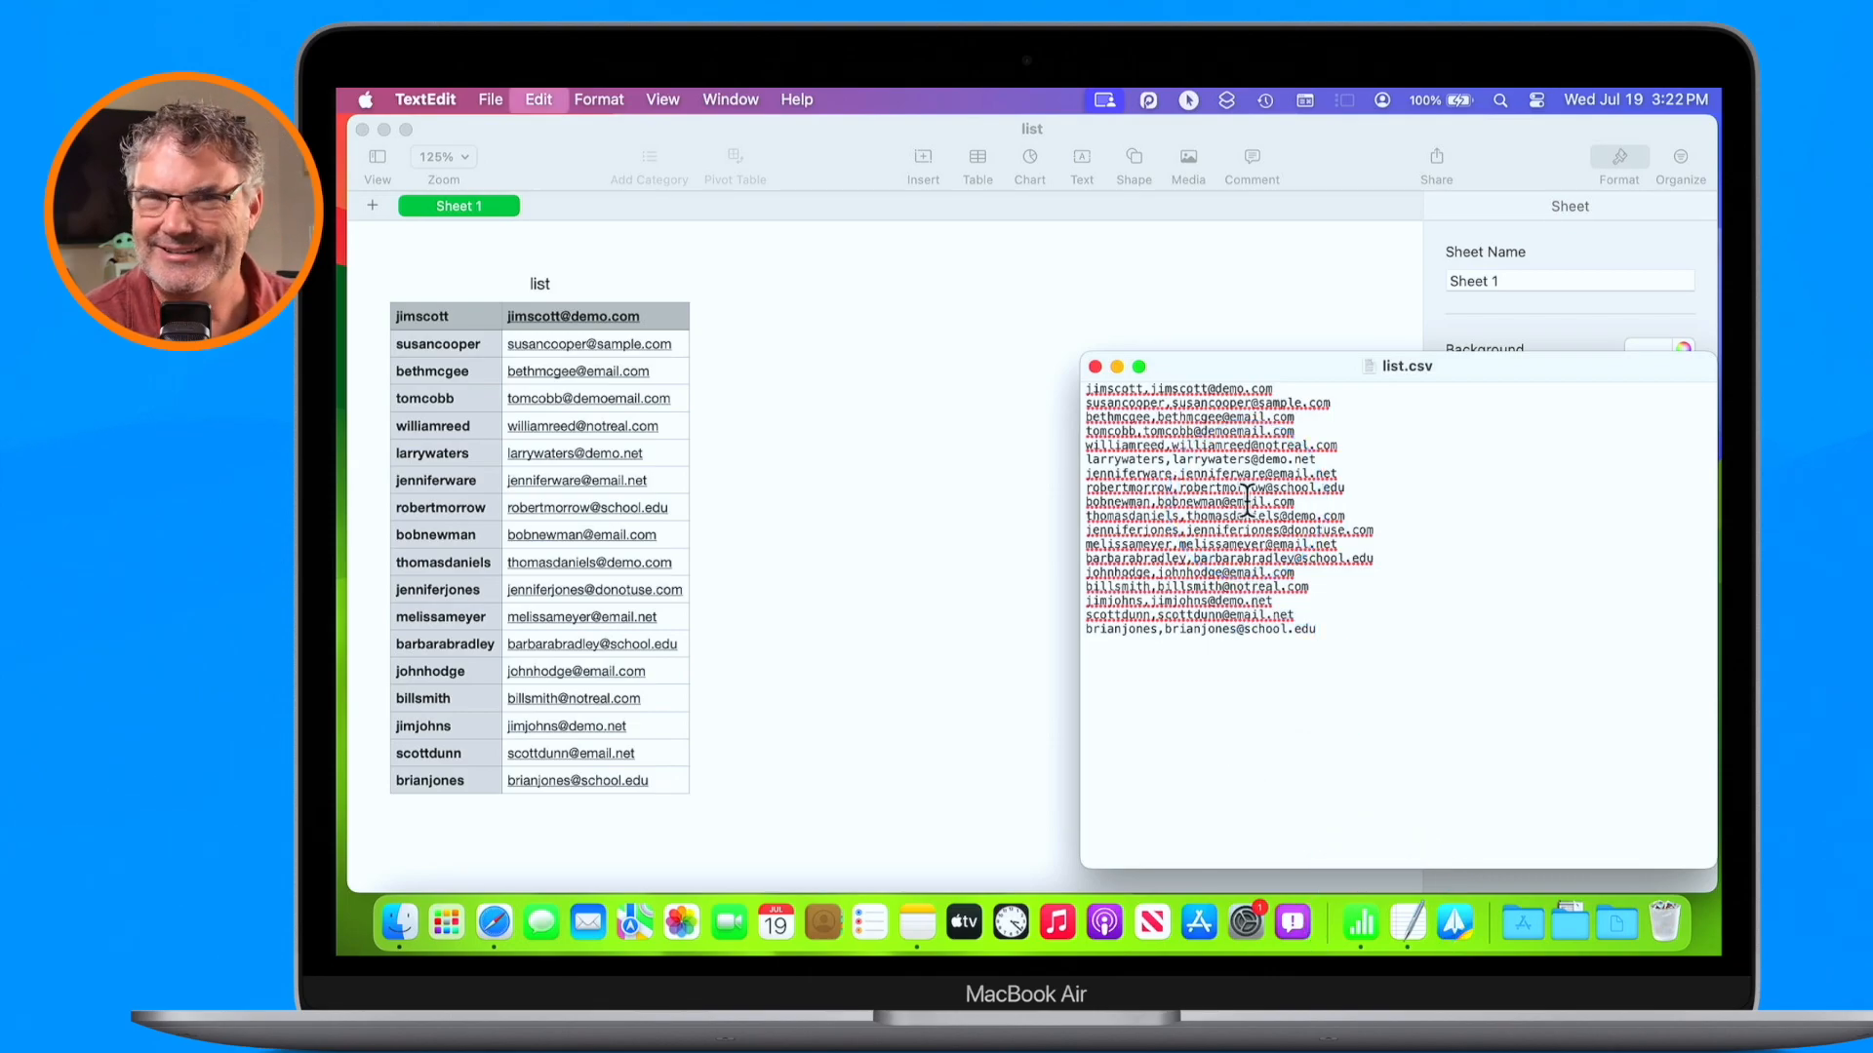
key("super+f")
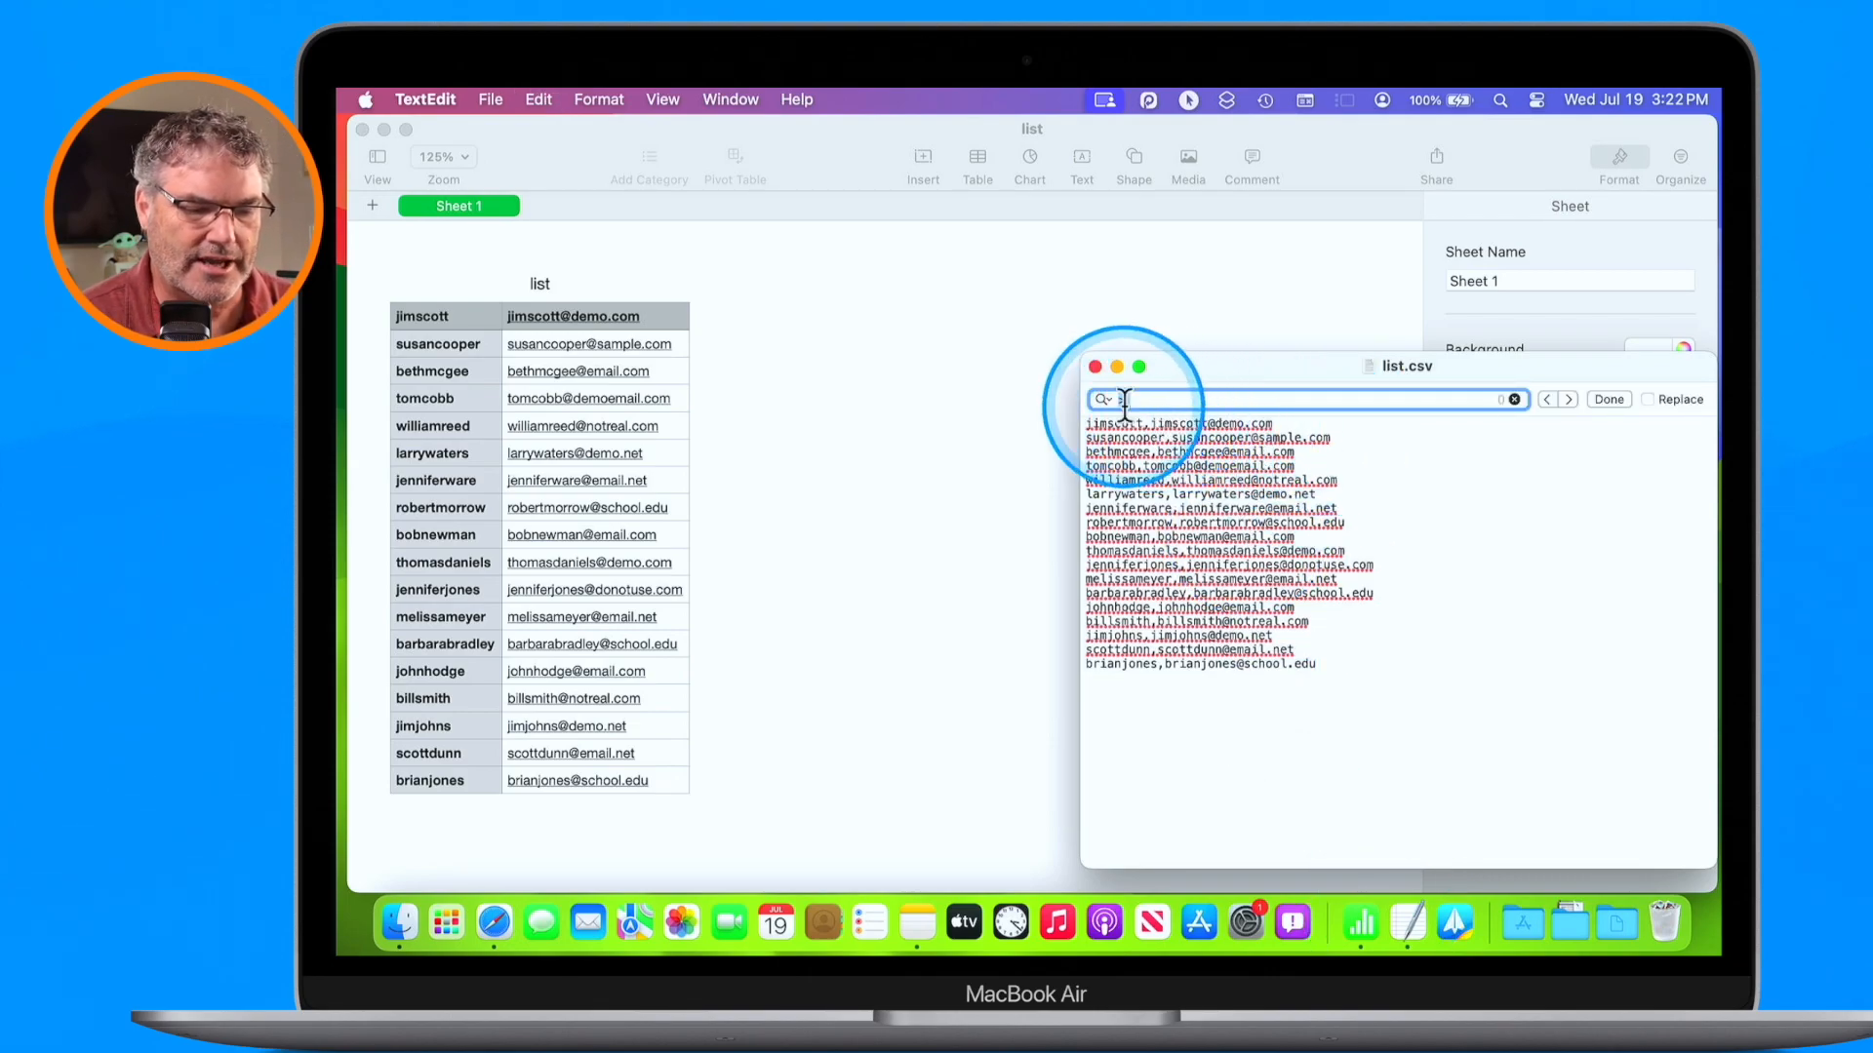
left_click(1649, 400)
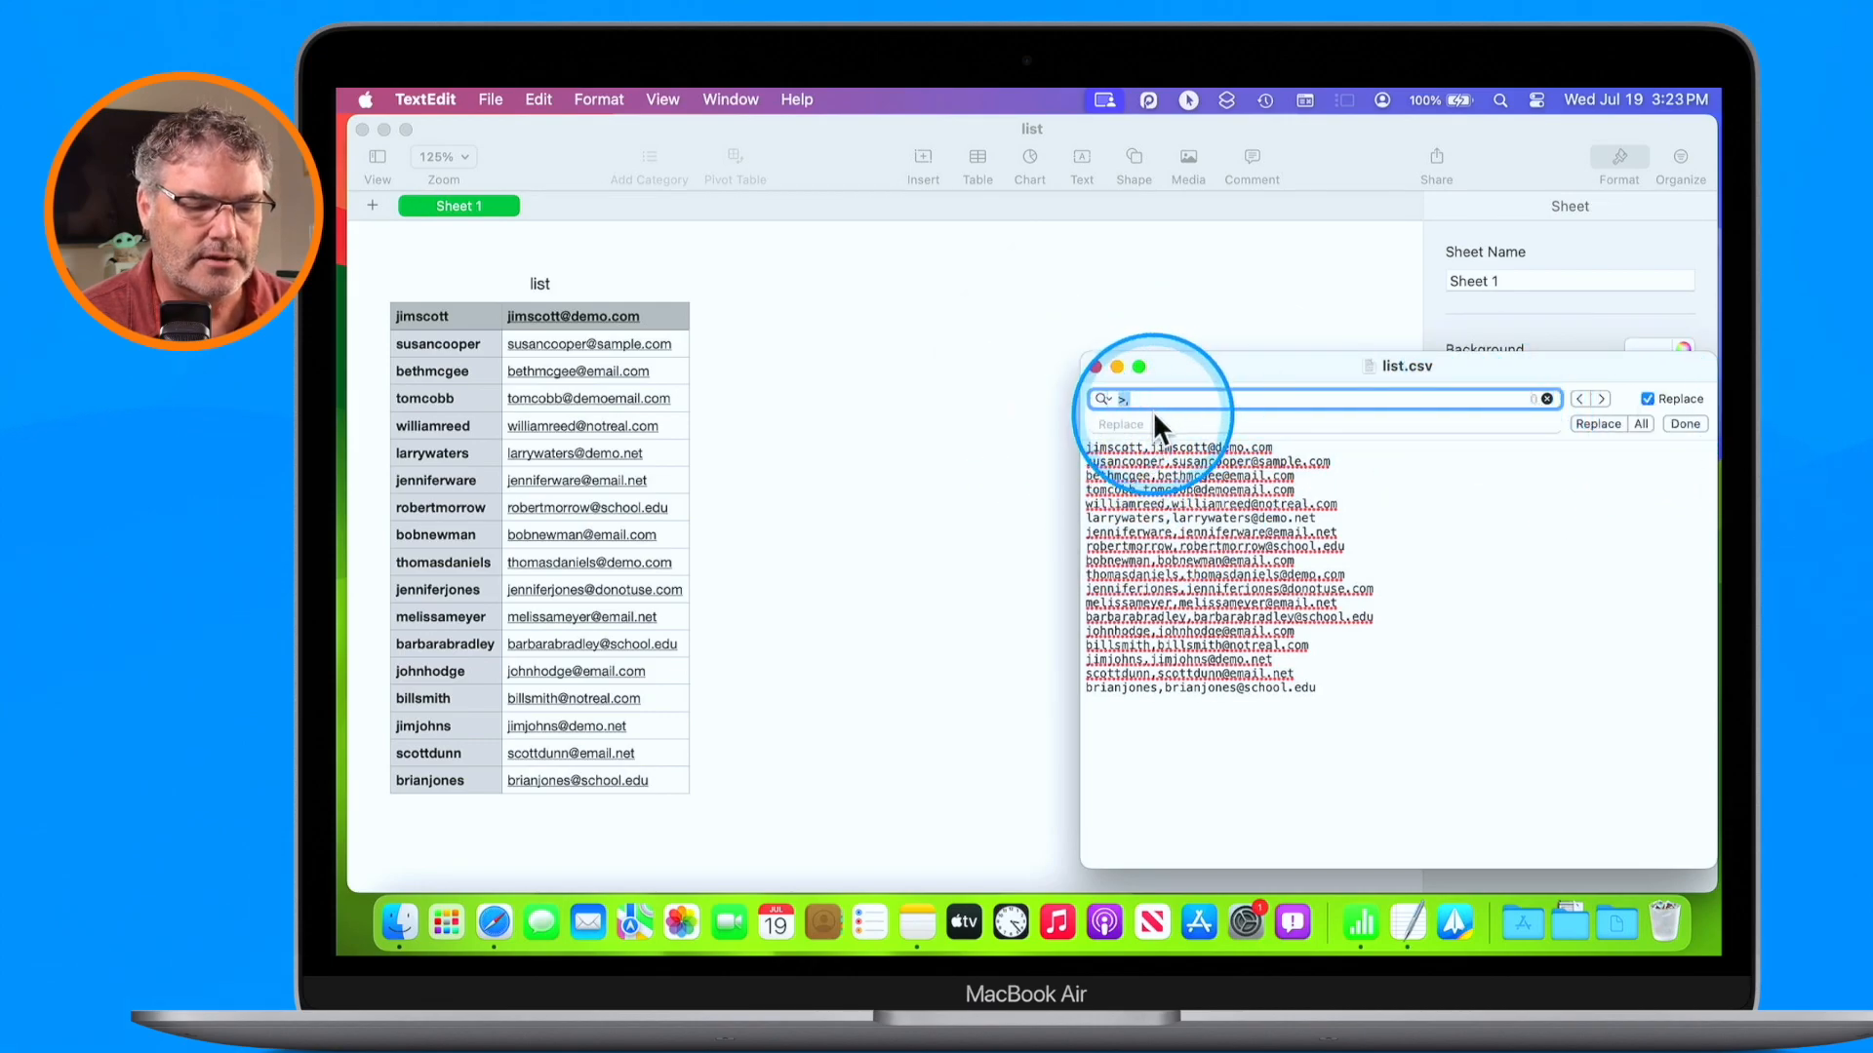